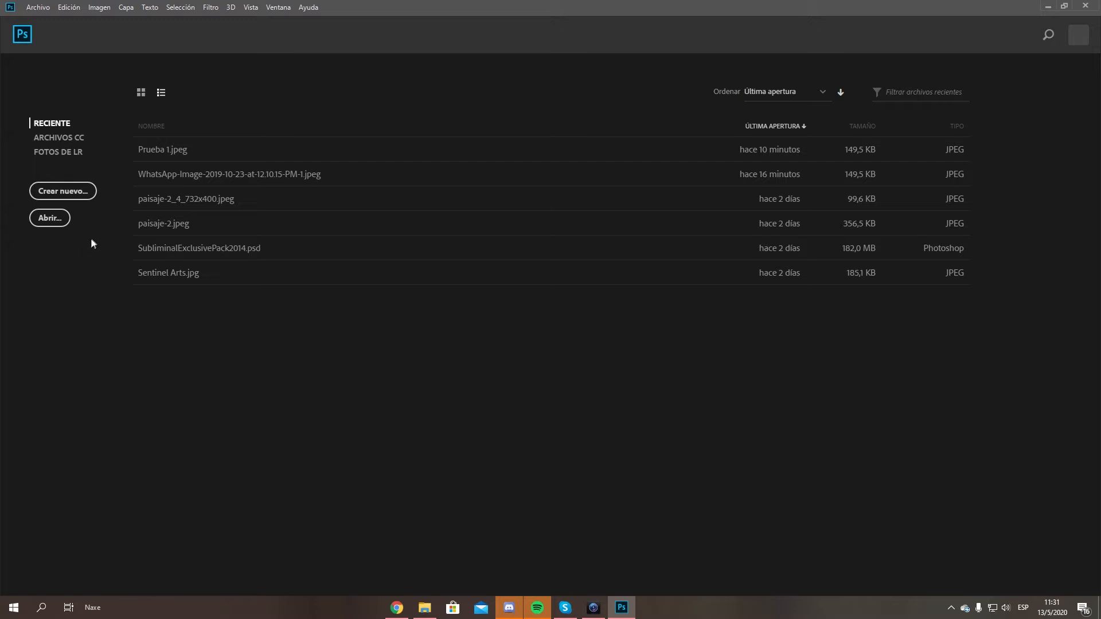
Step: Look through the new-document presets for photo, print, art and illustration, web, mobile, and film and video, without creating a document
{"action": "left_click", "coordinate": [86, 195]}
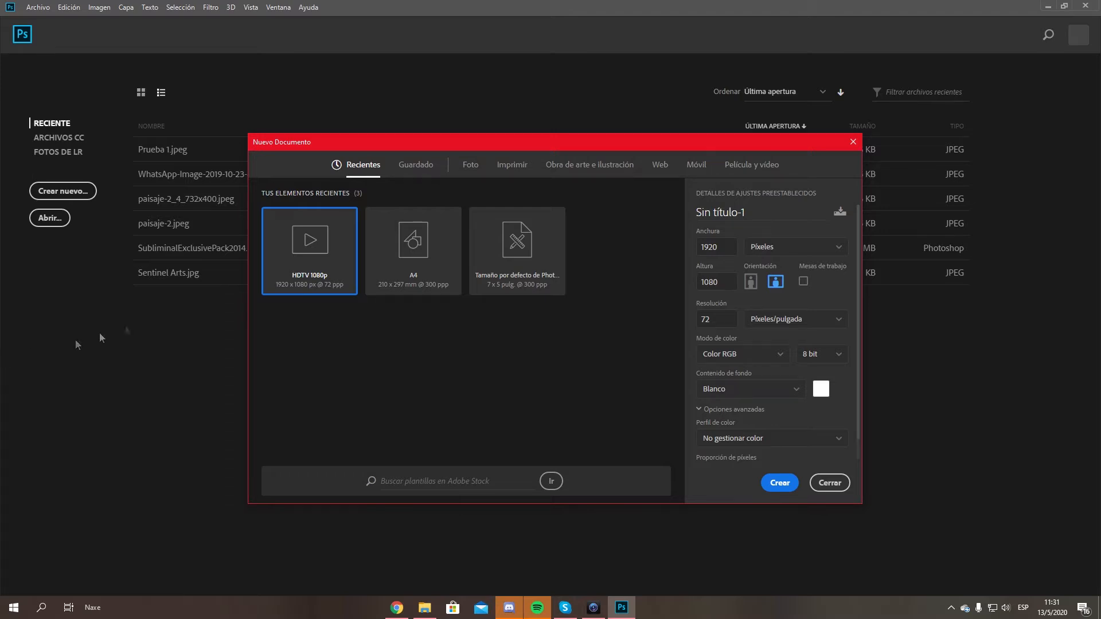
{"action": "left_click", "coordinate": [470, 169]}
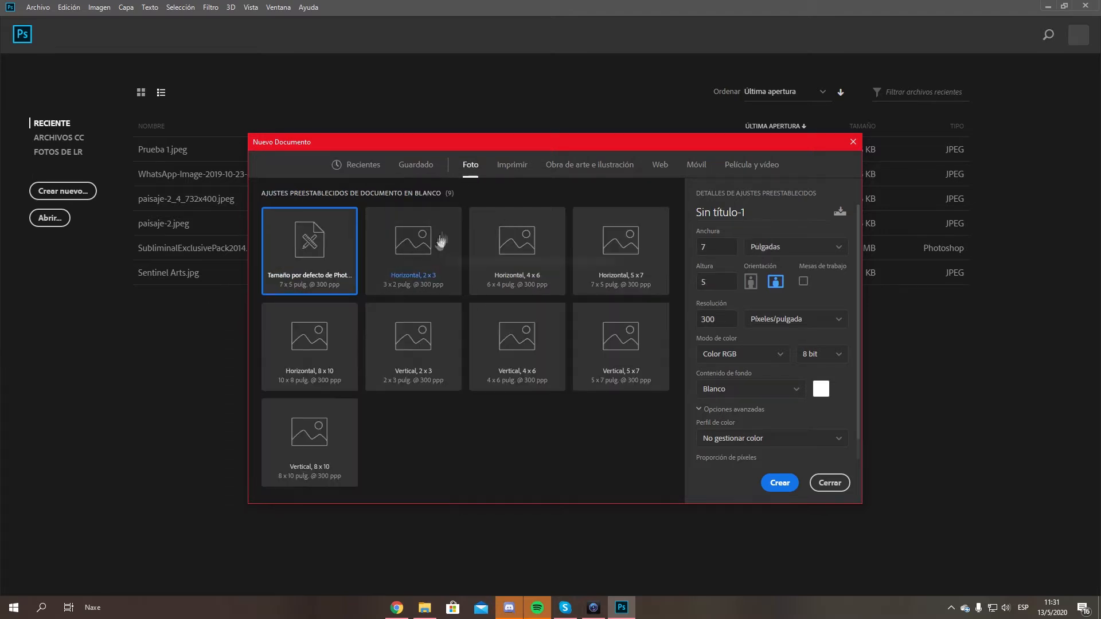
{"action": "left_click", "coordinate": [505, 170]}
{"action": "left_click", "coordinate": [555, 169]}
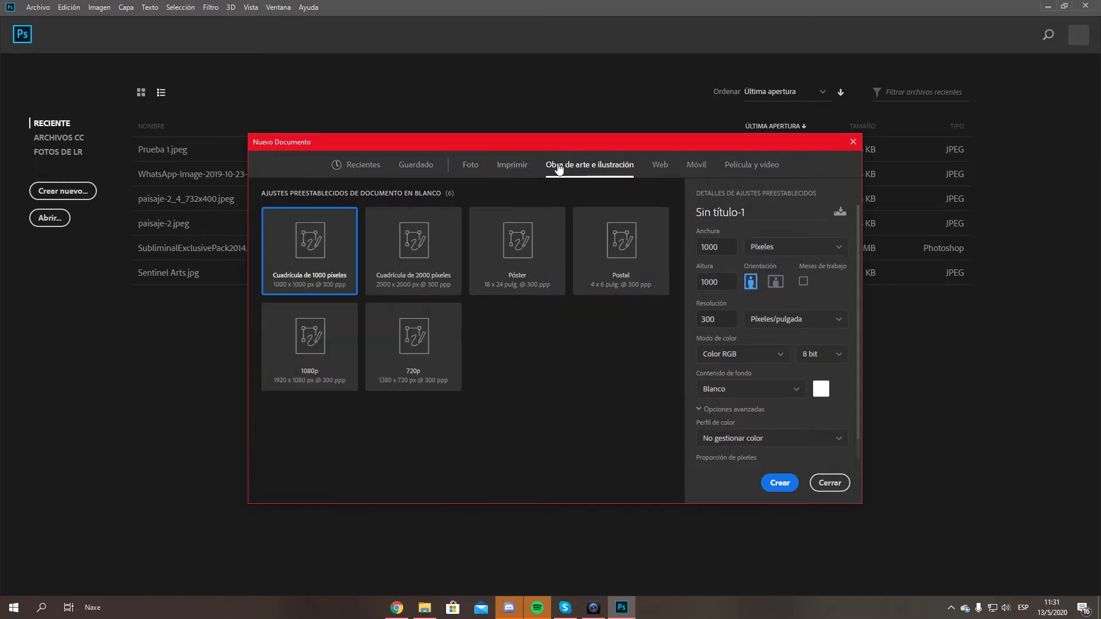
{"action": "left_click", "coordinate": [658, 167]}
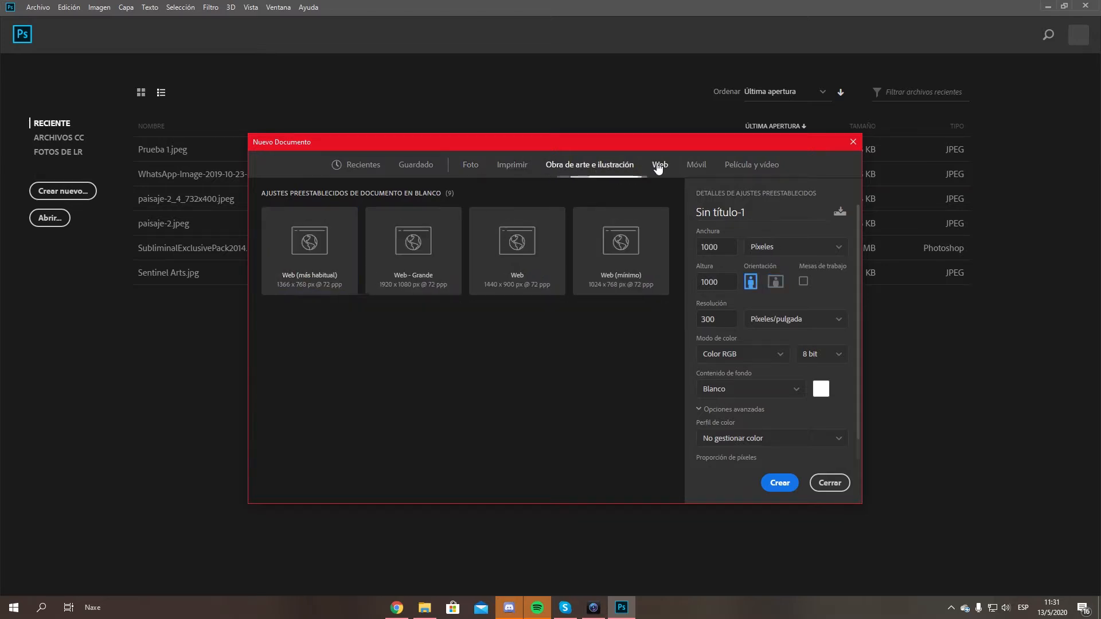
{"action": "left_click", "coordinate": [695, 169]}
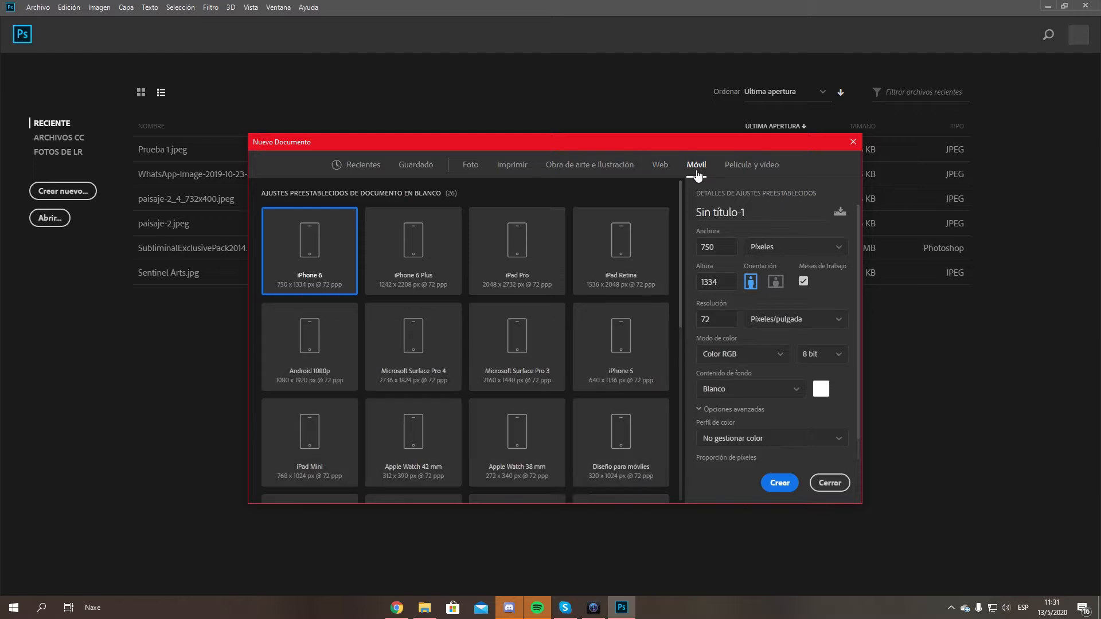
{"action": "left_click", "coordinate": [728, 165]}
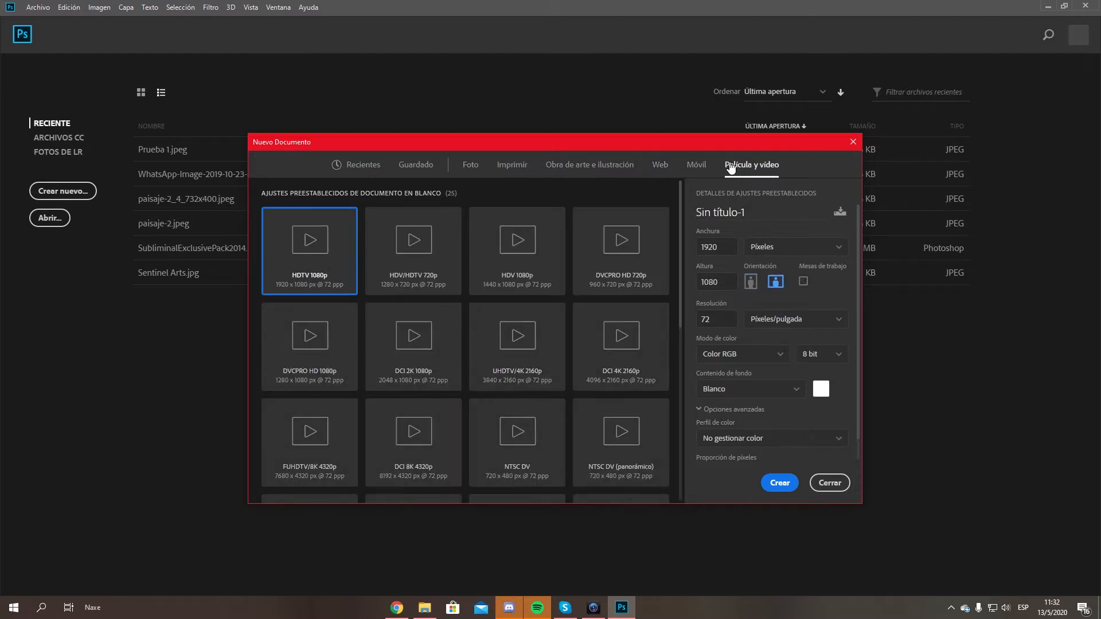
{"action": "left_click", "coordinate": [702, 168]}
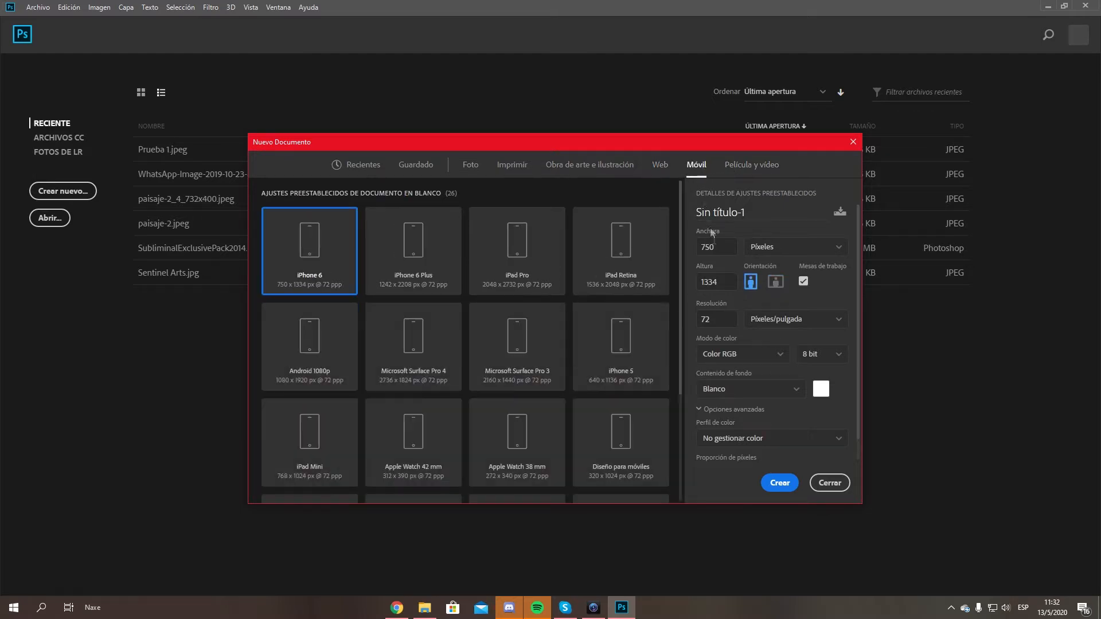
{"action": "left_click", "coordinate": [831, 482]}
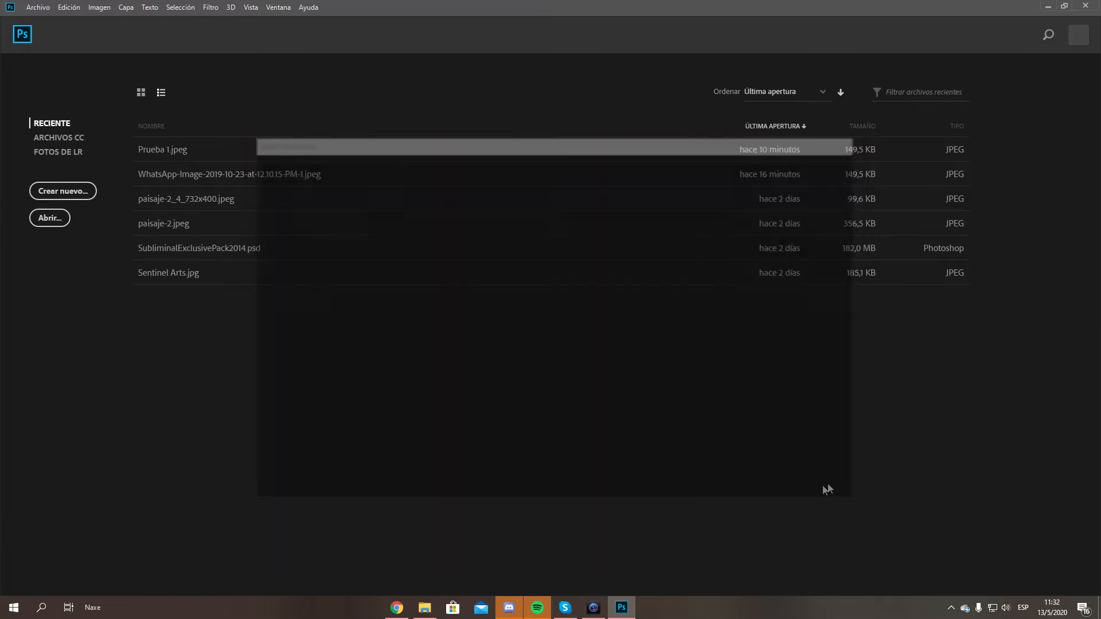
{"action": "left_click", "coordinate": [50, 218]}
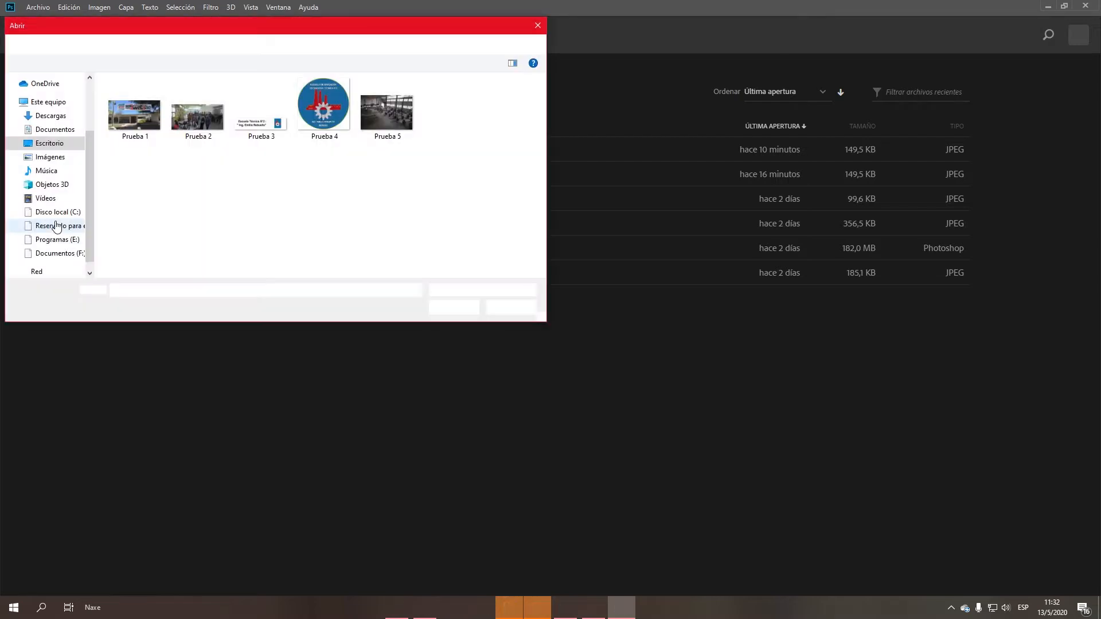
{"action": "left_click", "coordinate": [150, 137]}
{"action": "left_click", "coordinate": [511, 307]}
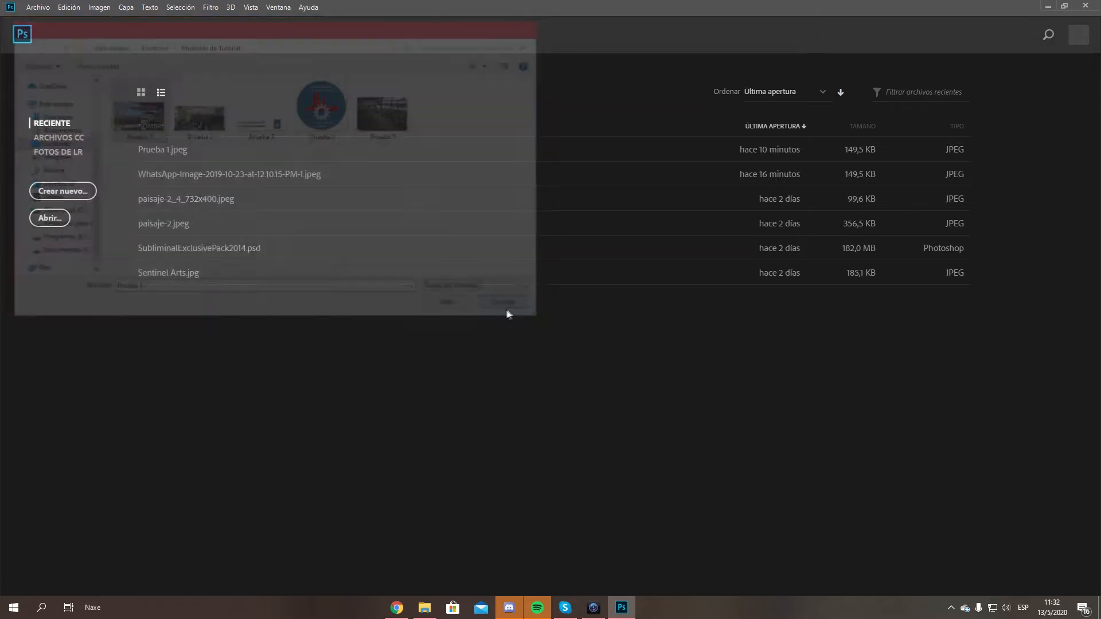
{"action": "left_click", "coordinate": [50, 218]}
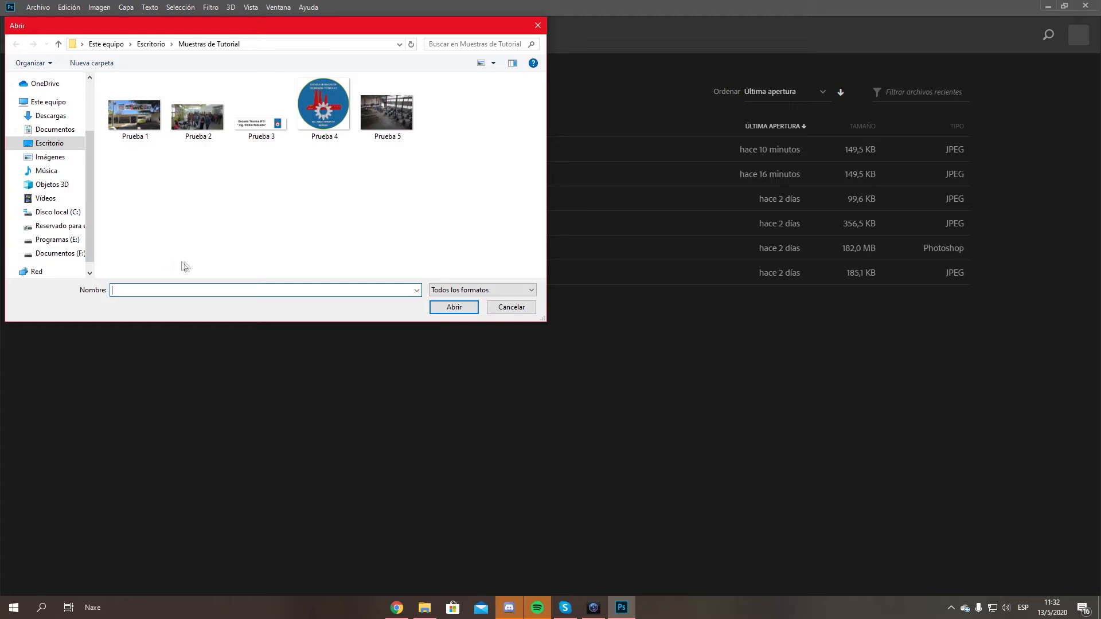
{"action": "left_click", "coordinate": [145, 137]}
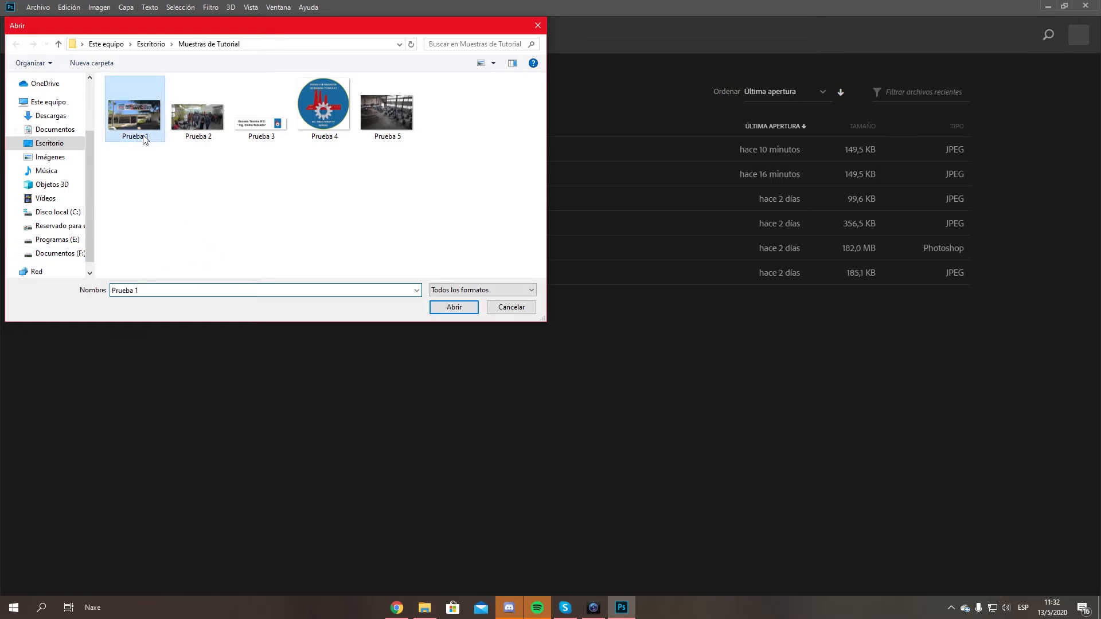
{"action": "left_click", "coordinate": [502, 308]}
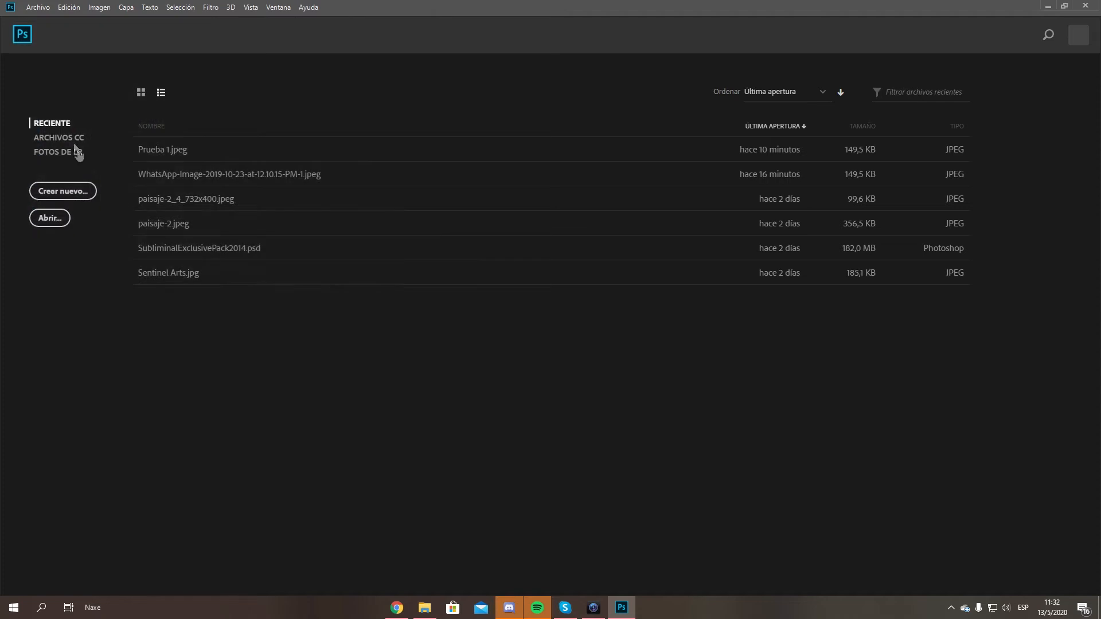
{"action": "left_click", "coordinate": [34, 9]}
{"action": "left_click", "coordinate": [47, 32]}
{"action": "left_click", "coordinate": [134, 92]}
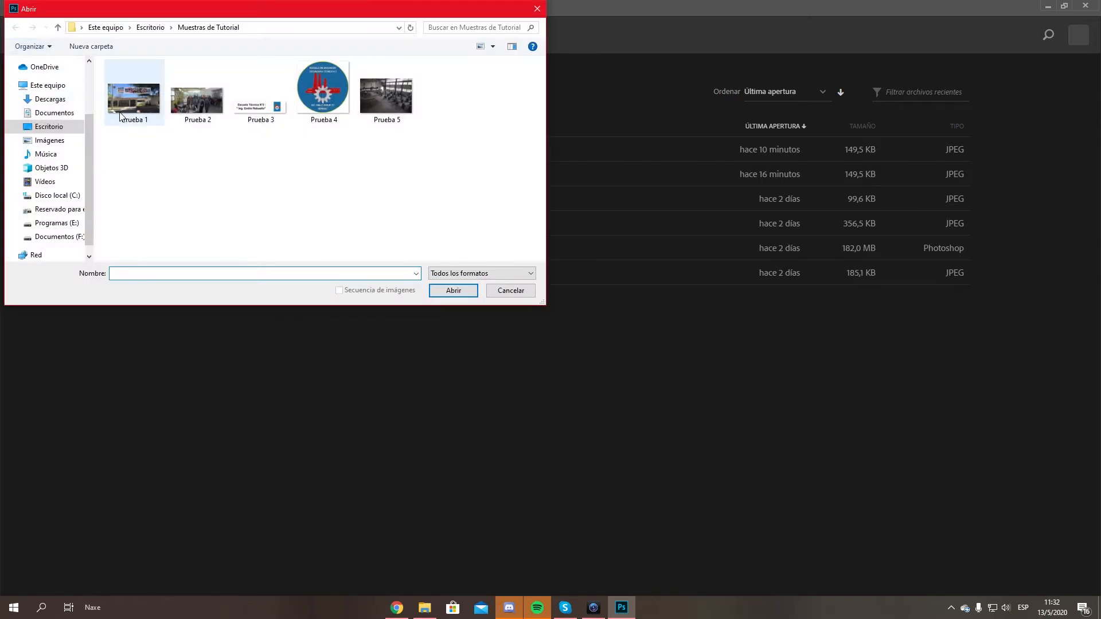
{"action": "left_click", "coordinate": [512, 291]}
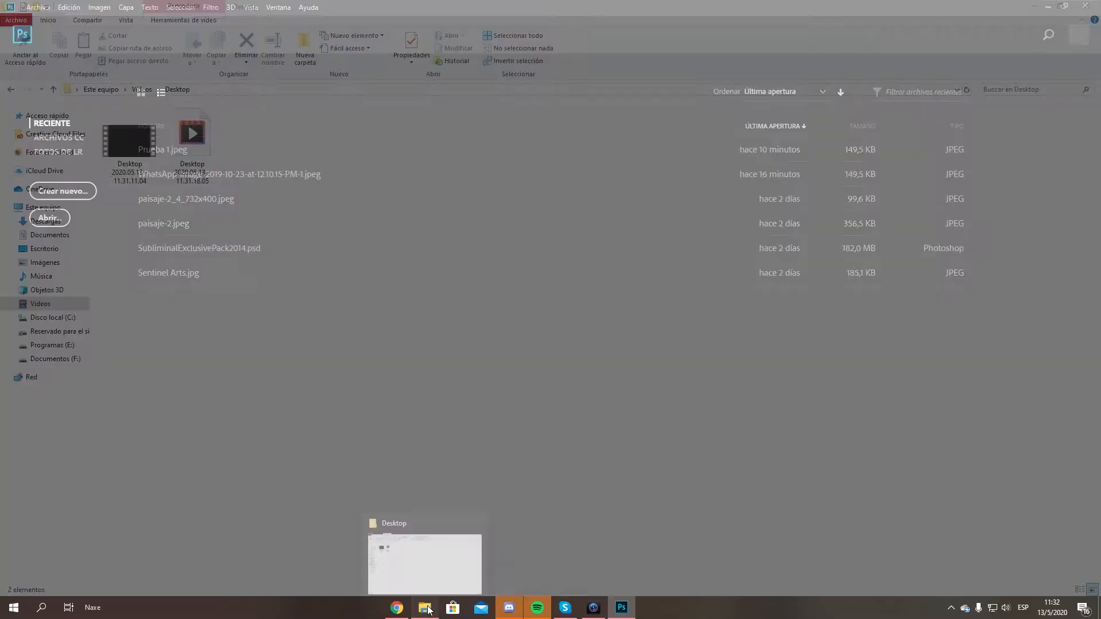
Step: Switch to File Explorer and bring the Prueba 1 image from the desktop folder Muestras de Tutorial into Photoshop
{"action": "left_click", "coordinate": [429, 609]}
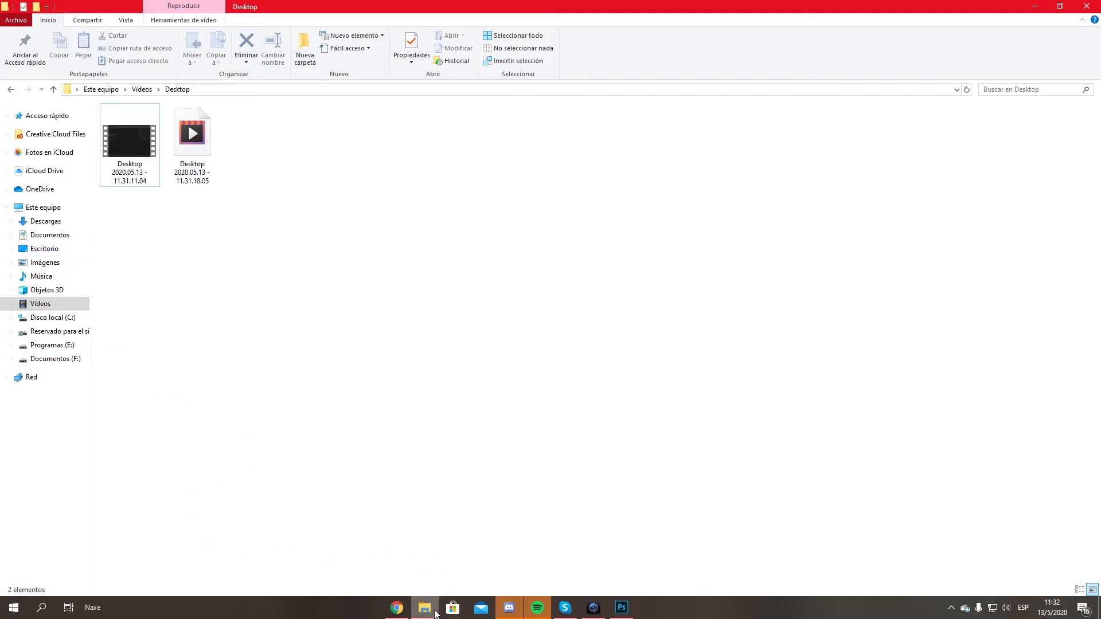
{"action": "mouse_move", "coordinate": [435, 613]}
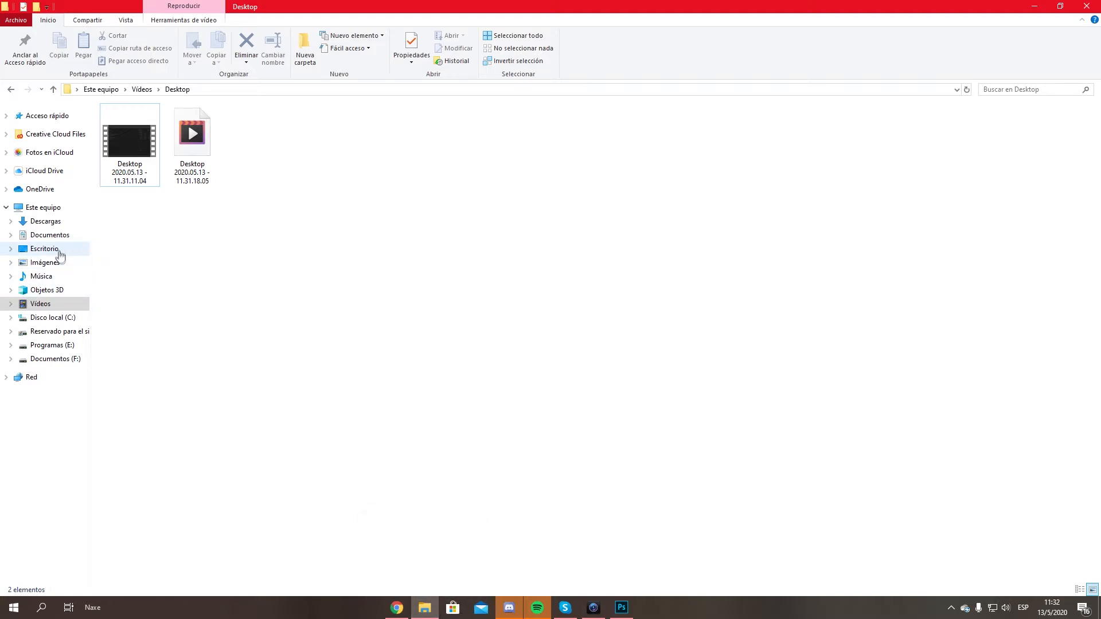
{"action": "left_click", "coordinate": [86, 249]}
{"action": "double_click", "coordinate": [317, 138]}
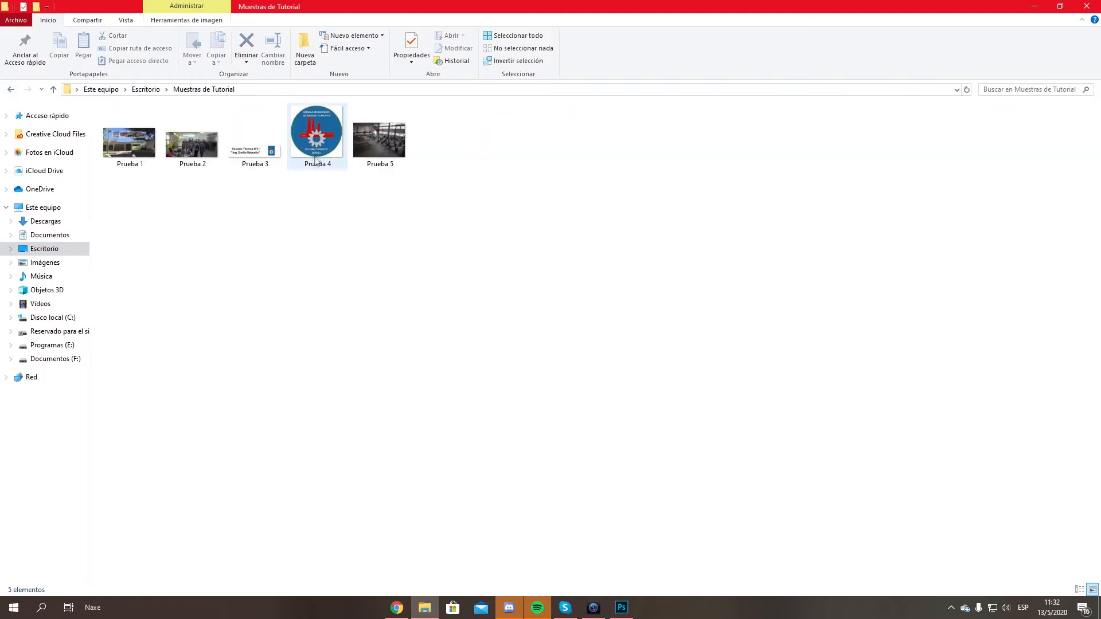
{"action": "left_click", "coordinate": [126, 147]}
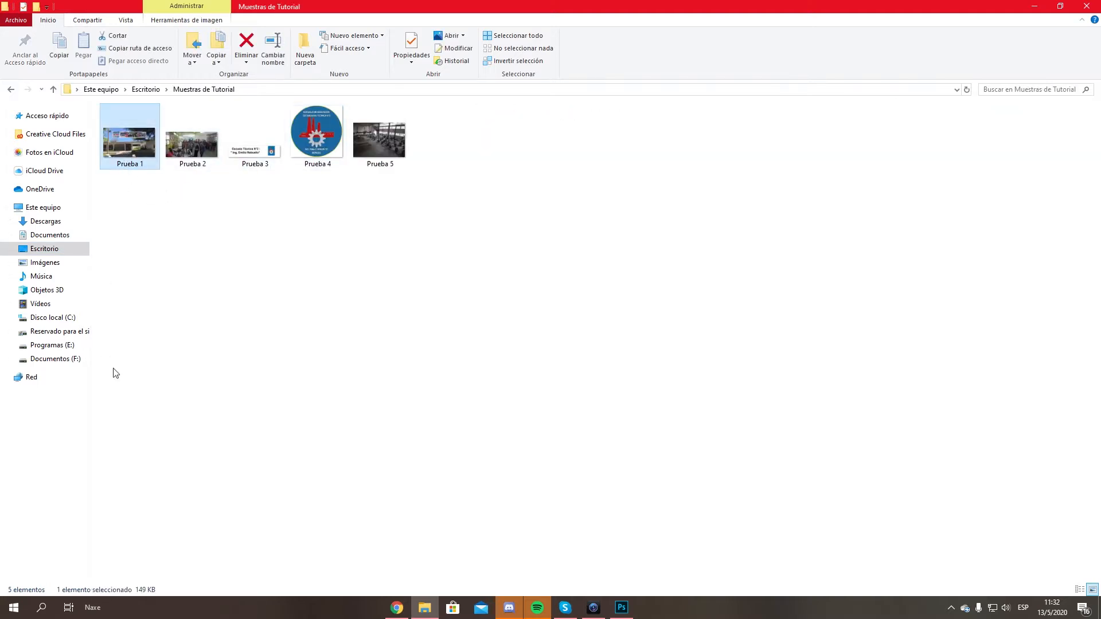
{"action": "left_click_drag", "start_coordinate": [130, 153], "coordinate": [590, 560]}
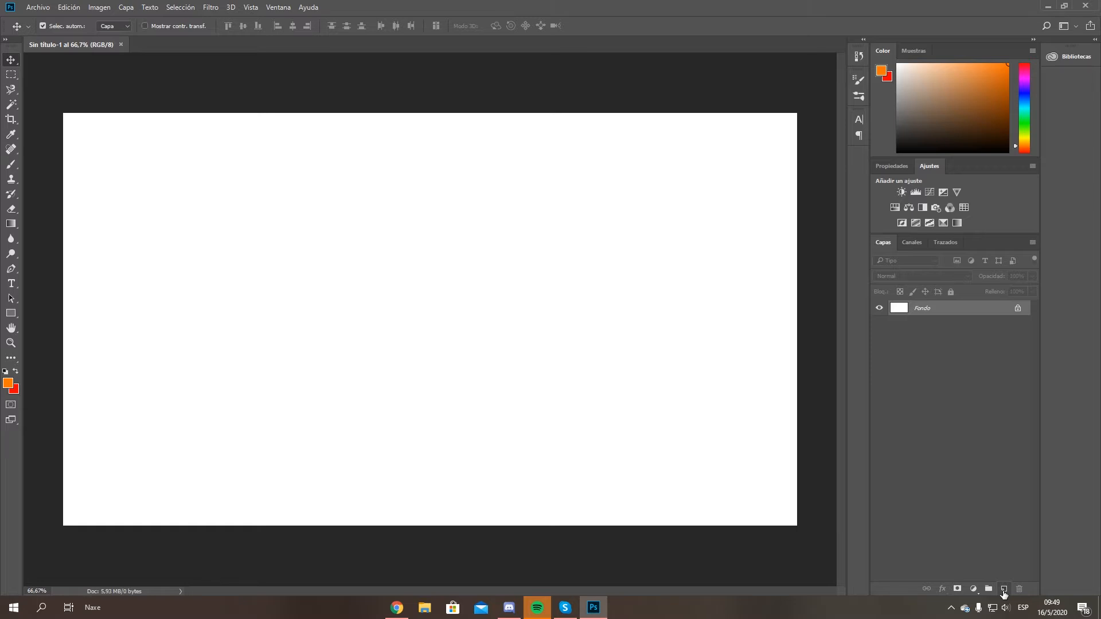
Step: Add a new empty layer, and paint a soft round orange spot on the Fondo layer with the Brush
{"action": "left_click", "coordinate": [1003, 589]}
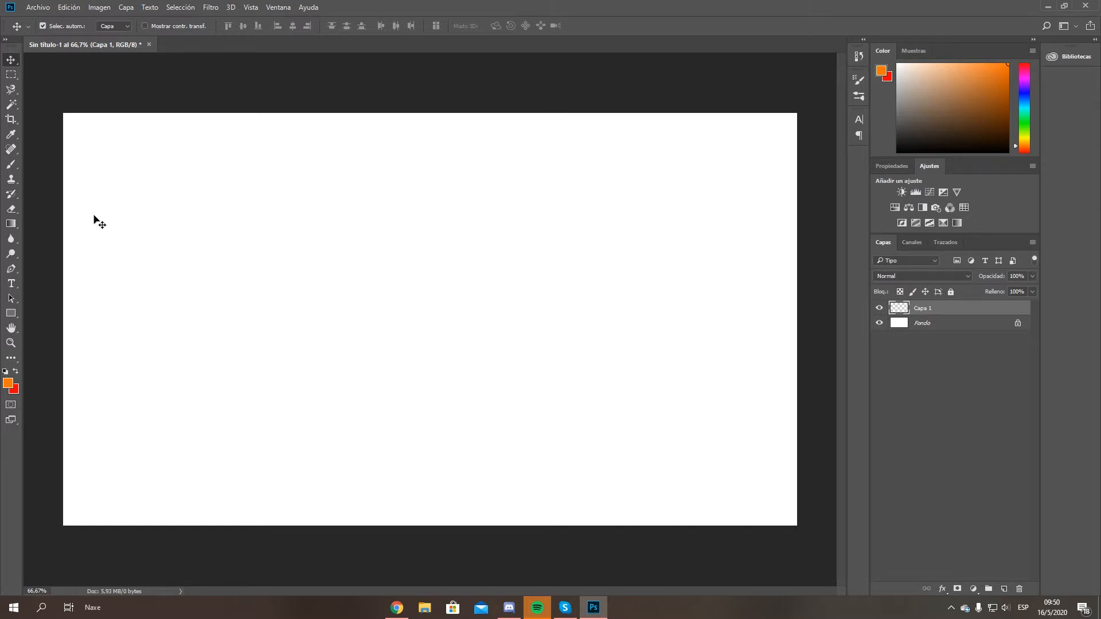
{"action": "left_click", "coordinate": [11, 165]}
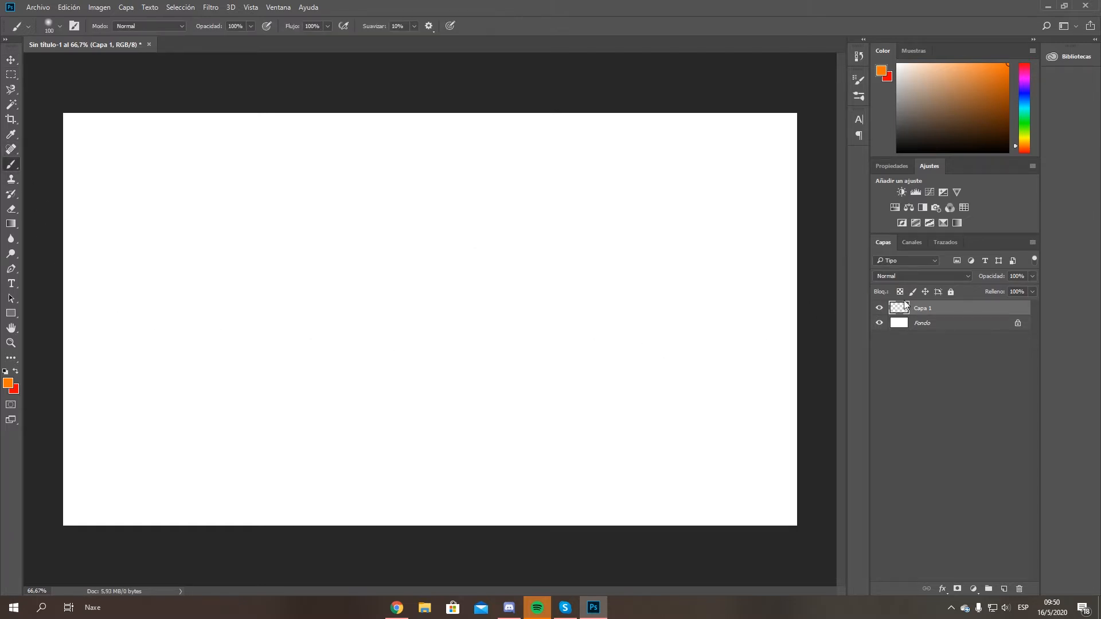
{"action": "left_click", "coordinate": [921, 323]}
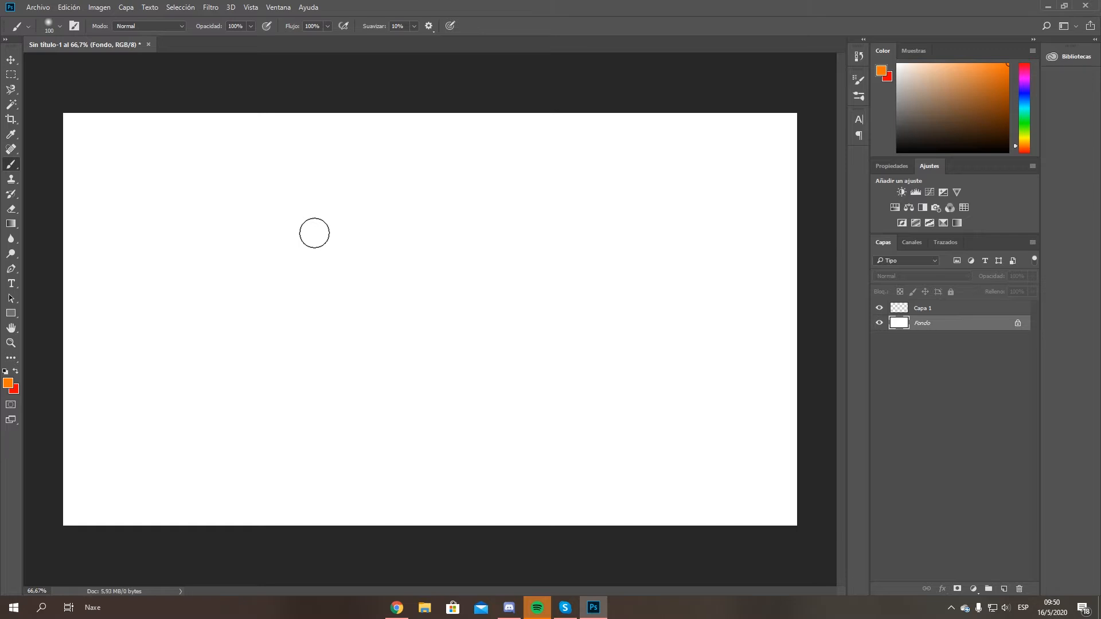
{"action": "mouse_move", "coordinate": [312, 238]}
{"action": "left_mouse_down"}
{"action": "mouse_move", "coordinate": [338, 228]}
{"action": "mouse_move", "coordinate": [302, 239]}
{"action": "mouse_move", "coordinate": [322, 208]}
{"action": "mouse_move", "coordinate": [325, 240]}
{"action": "mouse_move", "coordinate": [301, 216]}
{"action": "mouse_move", "coordinate": [331, 222]}
{"action": "mouse_move", "coordinate": [312, 243]}
{"action": "left_mouse_up"}
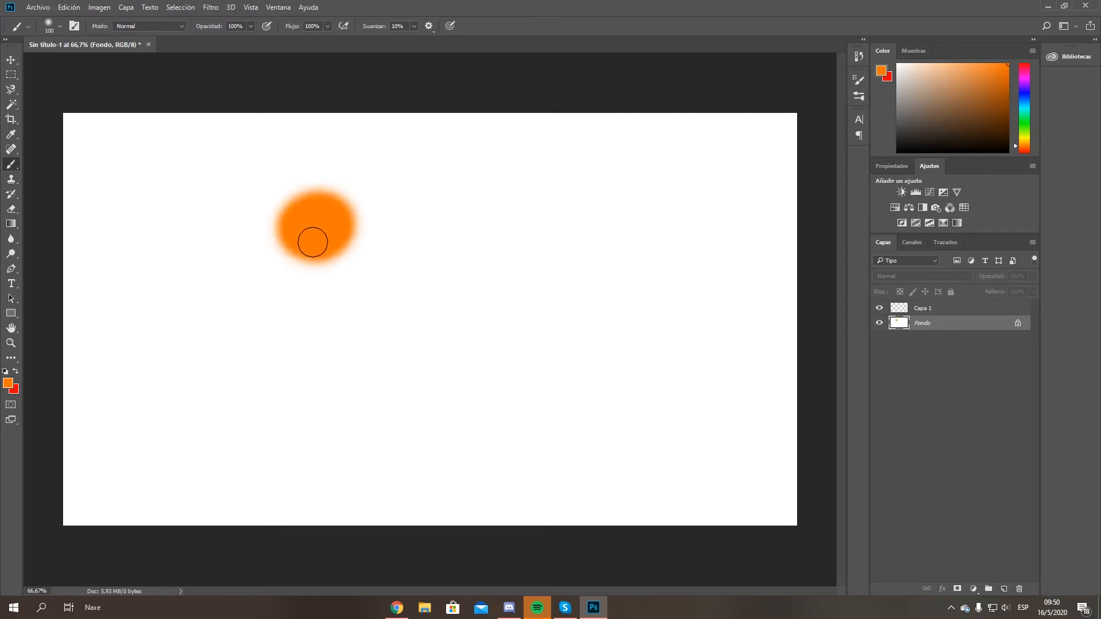
Step: Fill the Capa 1 layer with a diagonal violet-to-blue linear gradient across the canvas
{"action": "left_click", "coordinate": [927, 310]}
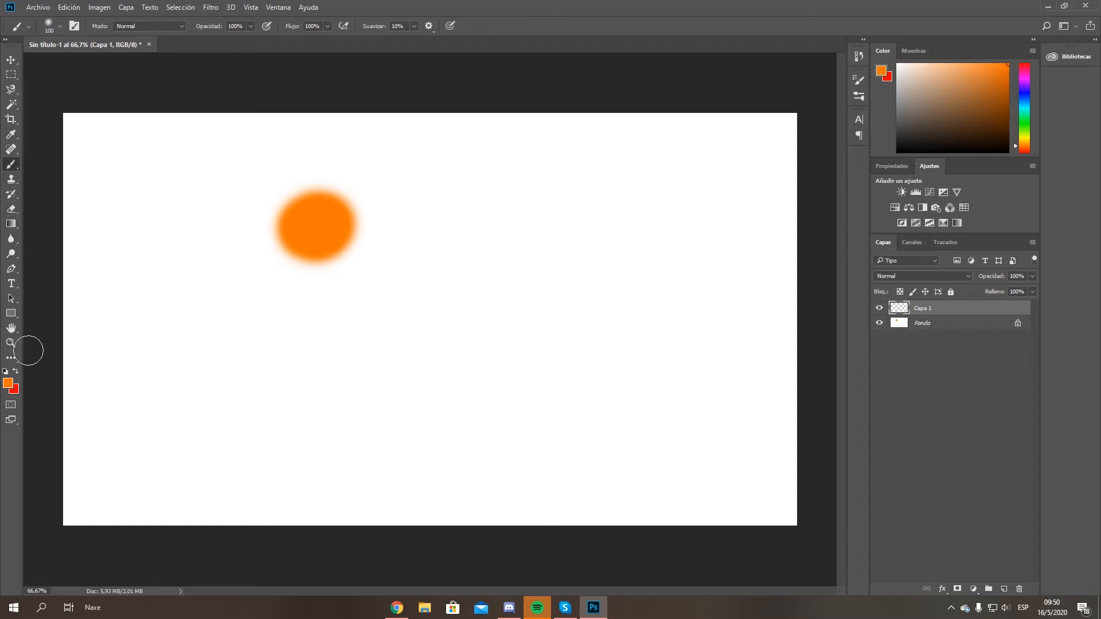
{"action": "left_click", "coordinate": [11, 224]}
{"action": "left_click_drag", "start_coordinate": [158, 165], "coordinate": [717, 467]}
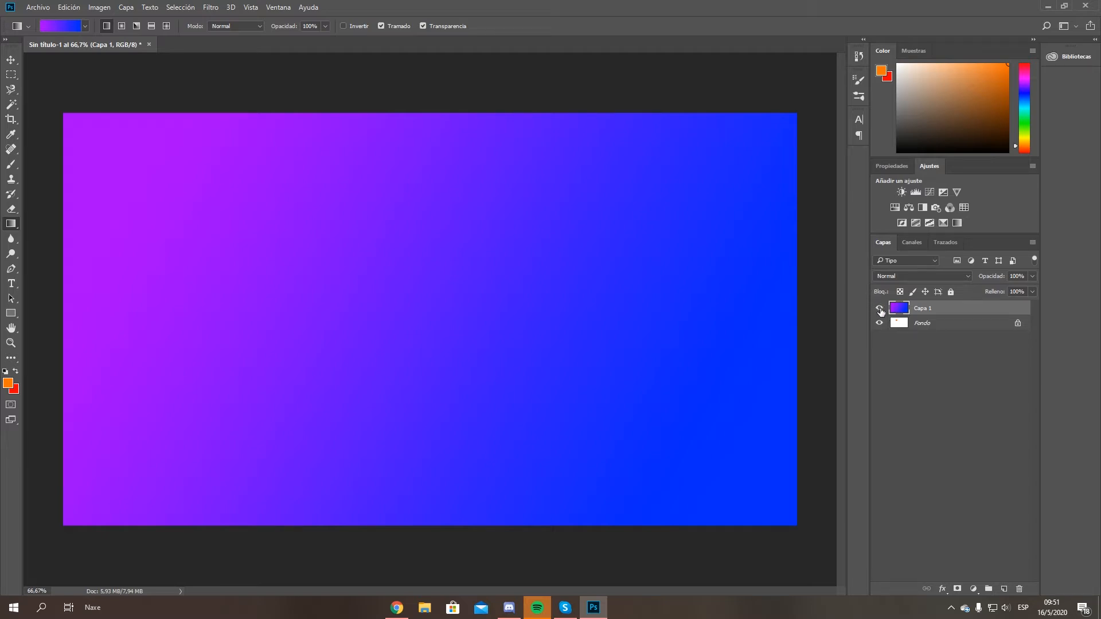
Step: Hide Capa 1, and brush a looping red stroke and a single red dot onto the Fondo layer using the swapped foreground colour
{"action": "left_click", "coordinate": [880, 309]}
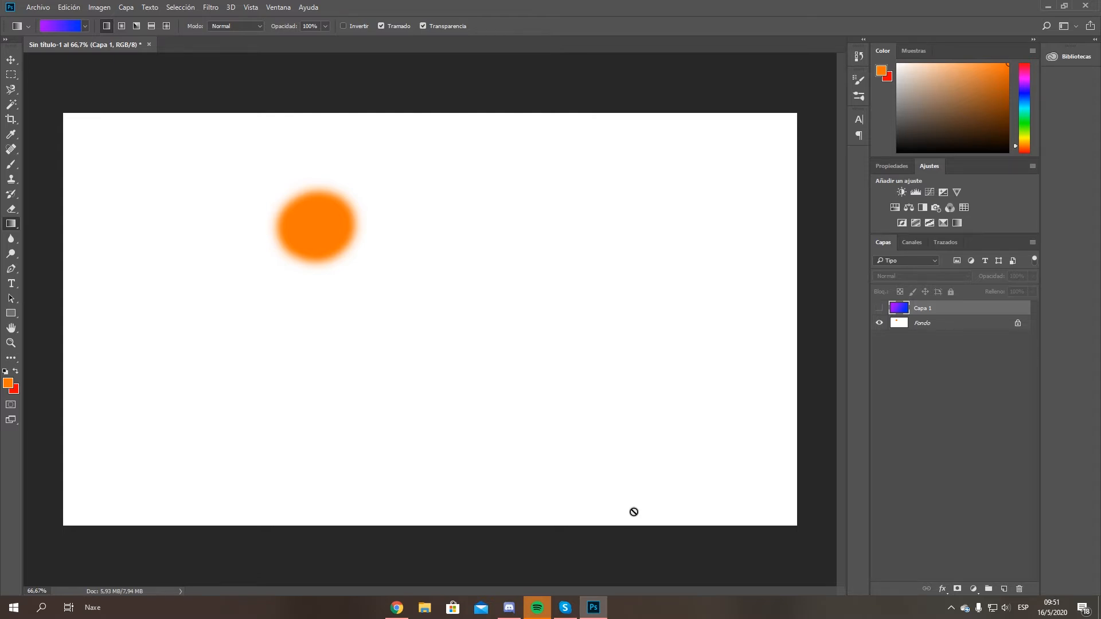
{"action": "left_click", "coordinate": [918, 325]}
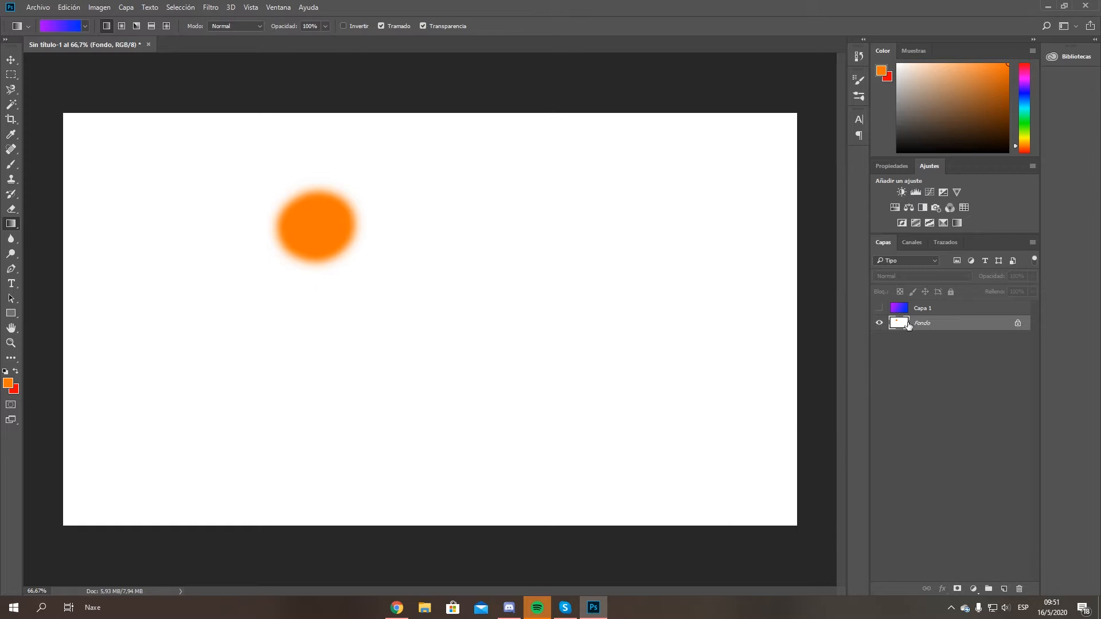
{"action": "left_click", "coordinate": [11, 165]}
{"action": "left_click", "coordinate": [16, 370]}
{"action": "mouse_move", "coordinate": [219, 351]}
{"action": "left_mouse_down"}
{"action": "mouse_move", "coordinate": [383, 345]}
{"action": "mouse_move", "coordinate": [564, 318]}
{"action": "mouse_move", "coordinate": [455, 302]}
{"action": "mouse_move", "coordinate": [324, 393]}
{"action": "left_mouse_up"}
{"action": "left_click", "coordinate": [481, 231]}
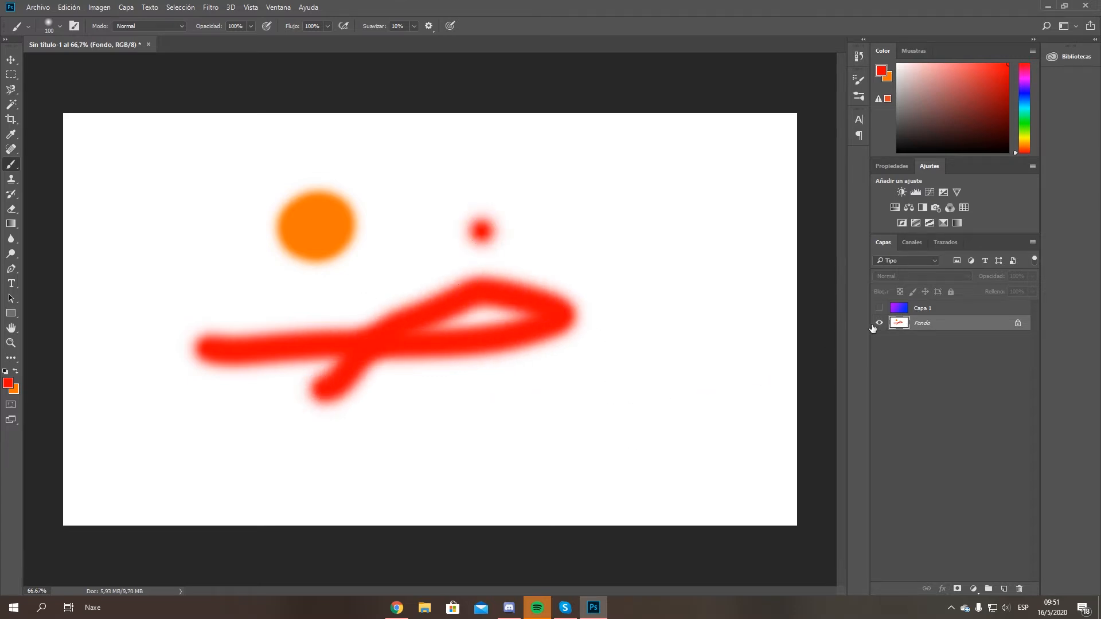
Step: Make the Capa 1 gradient layer visible again and delete it
{"action": "left_click", "coordinate": [879, 308]}
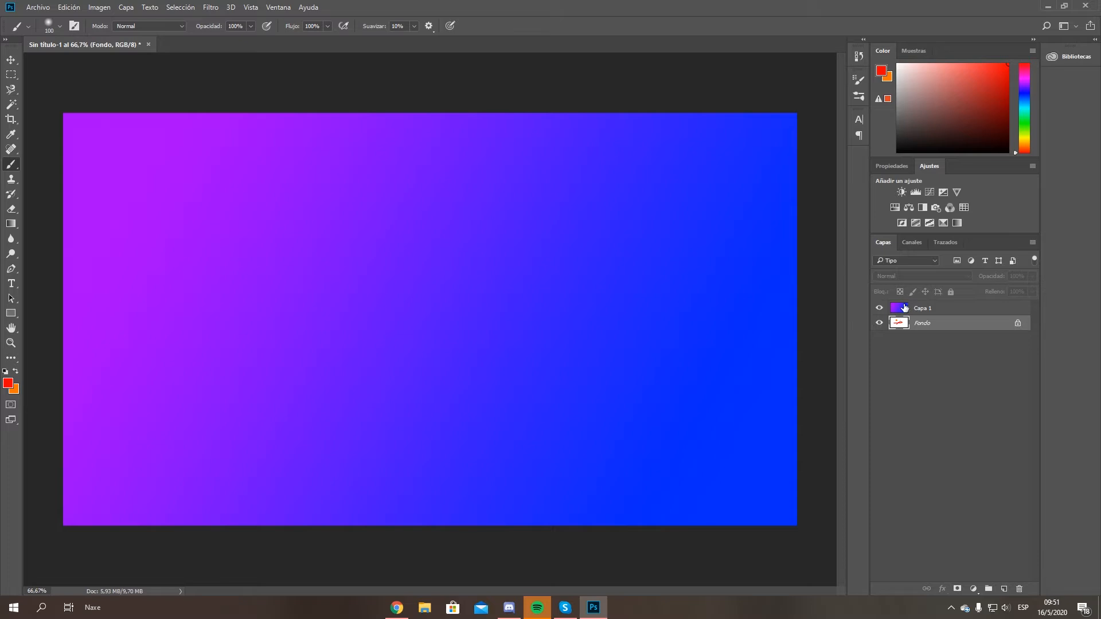
{"action": "left_click", "coordinate": [904, 308]}
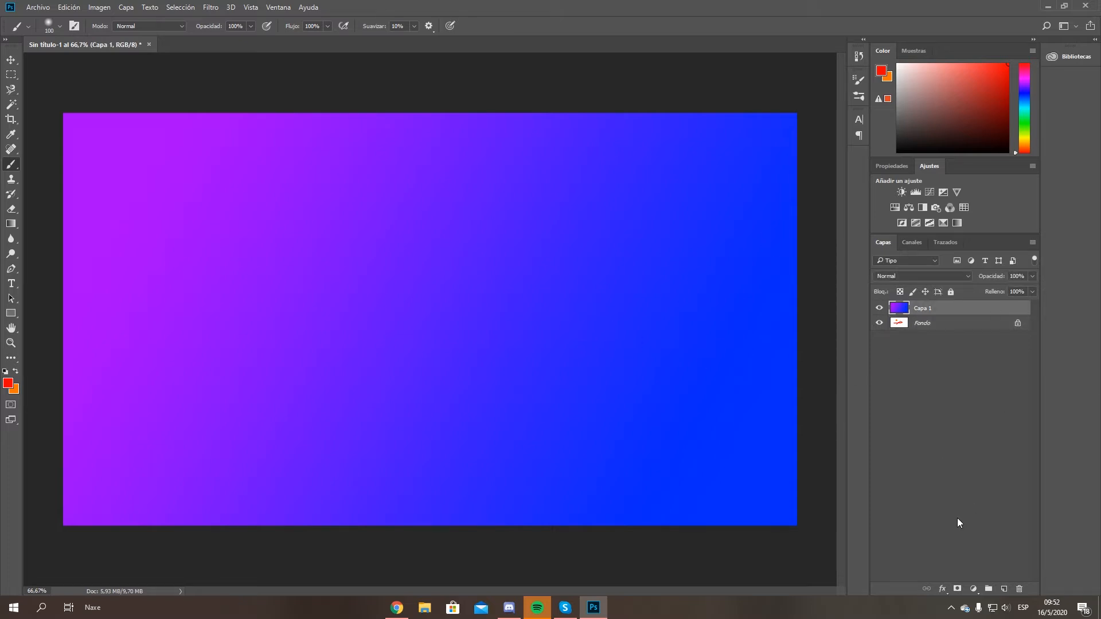
{"action": "left_click", "coordinate": [1020, 590]}
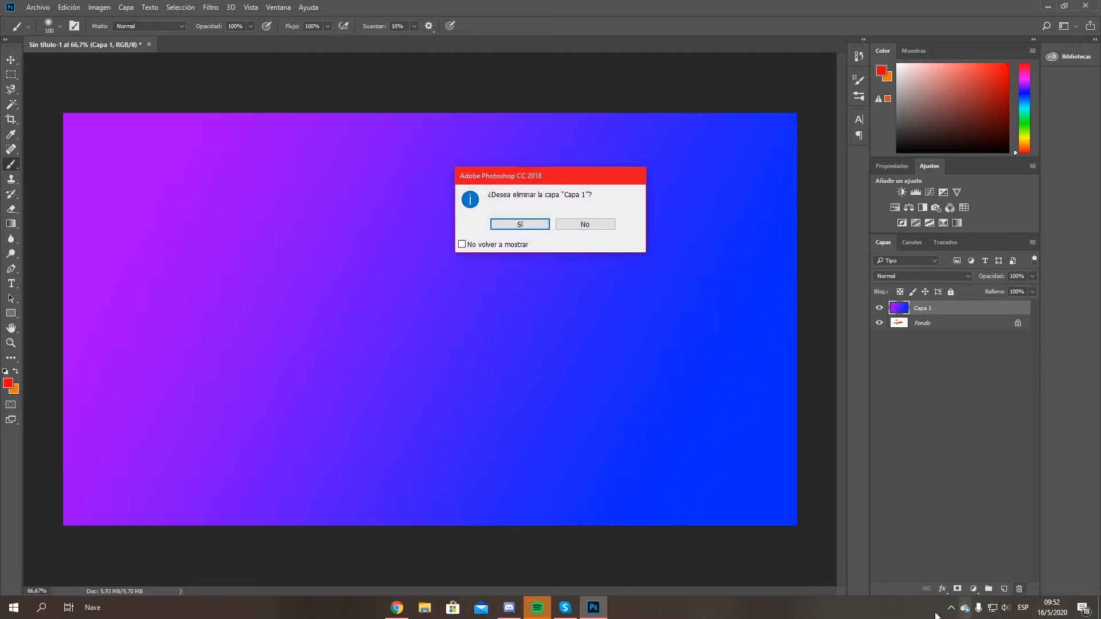
{"action": "left_click", "coordinate": [519, 224]}
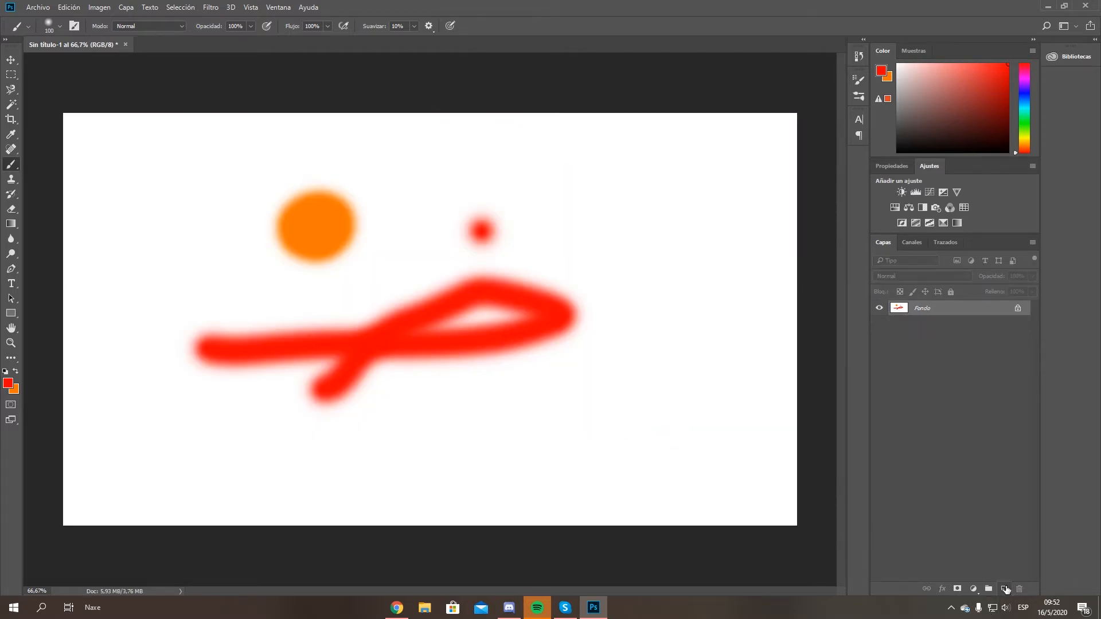
Step: Add five new empty layers above the Fondo layer and make the lowest new one active
{"action": "left_click", "coordinate": [1006, 588]}
{"action": "left_click", "coordinate": [1006, 588]}
{"action": "left_click", "coordinate": [1007, 589]}
{"action": "left_click", "coordinate": [1006, 589]}
{"action": "left_click", "coordinate": [1006, 589]}
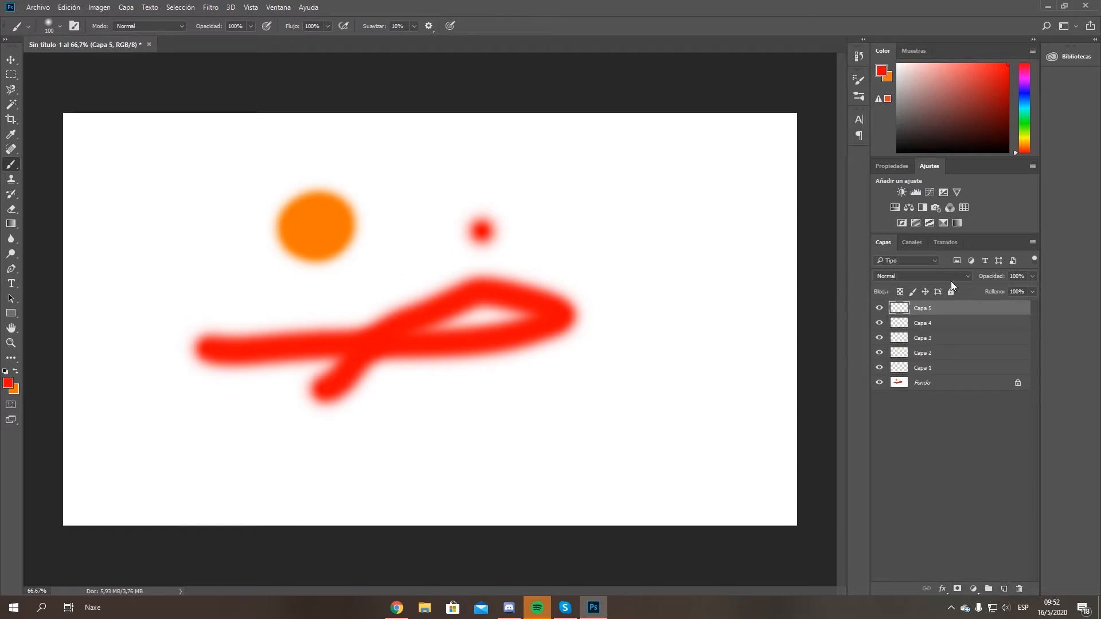
{"action": "left_click", "coordinate": [921, 373]}
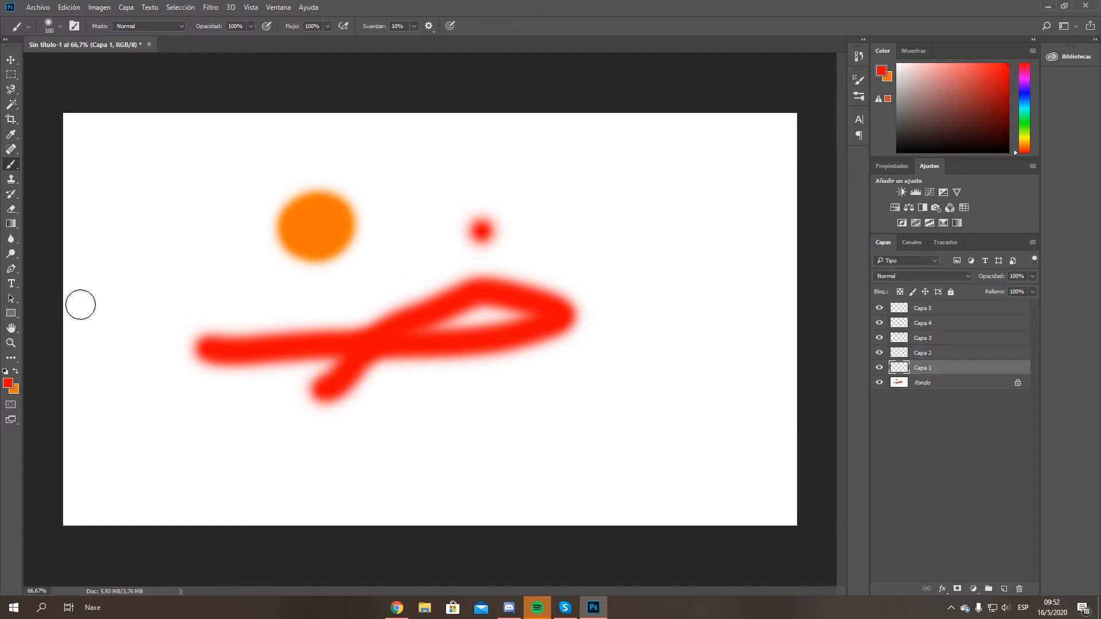
Step: Fill the new empty Capa 1 layer with the violet-to-blue linear gradient, running diagonally down across the canvas
{"action": "left_click", "coordinate": [9, 381]}
{"action": "left_click", "coordinate": [663, 174]}
{"action": "left_click", "coordinate": [11, 223]}
{"action": "left_click_drag", "start_coordinate": [198, 215], "coordinate": [755, 435]}
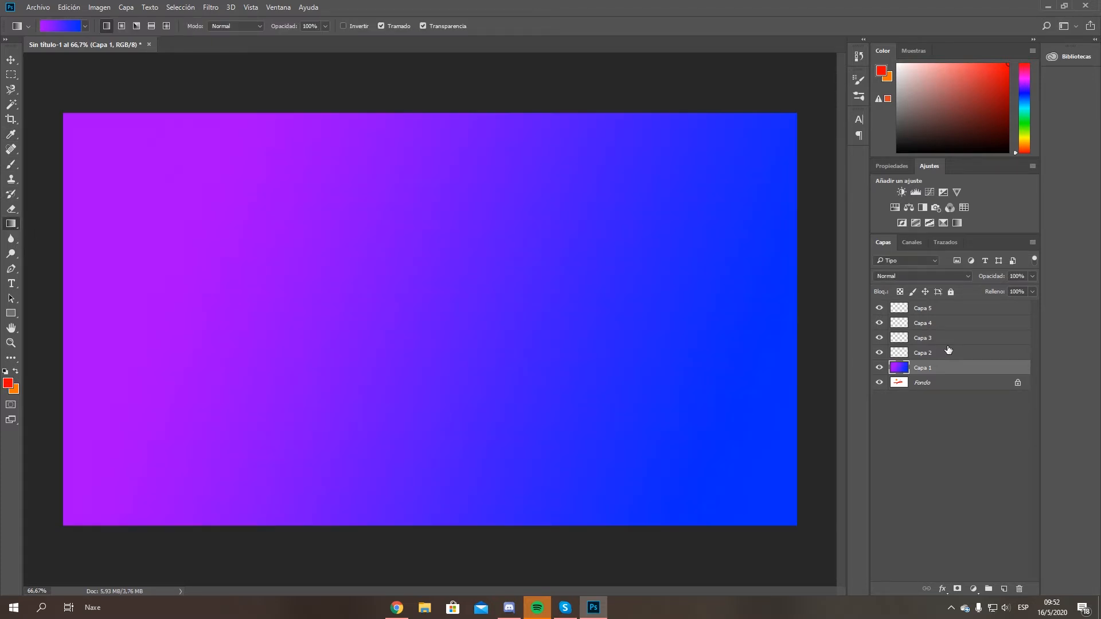
Step: Fill the Capa 2 layer with the violet-orange preset as a diagonal linear gradient
{"action": "left_click", "coordinate": [940, 355]}
{"action": "left_click", "coordinate": [85, 27]}
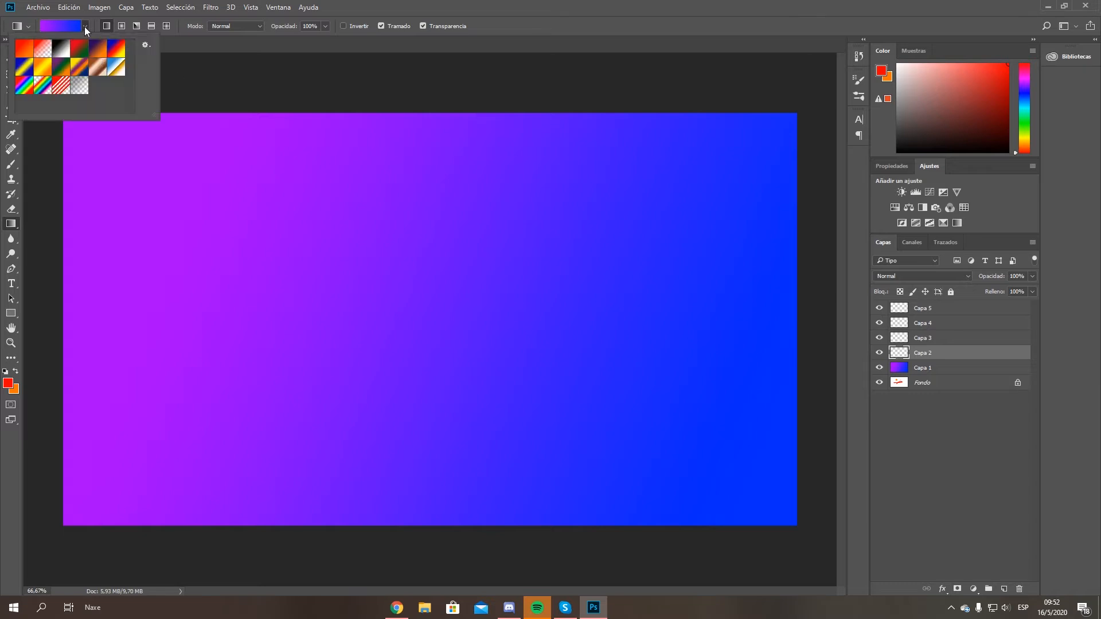
{"action": "left_click", "coordinate": [99, 54]}
{"action": "left_click_drag", "start_coordinate": [251, 232], "coordinate": [599, 461]}
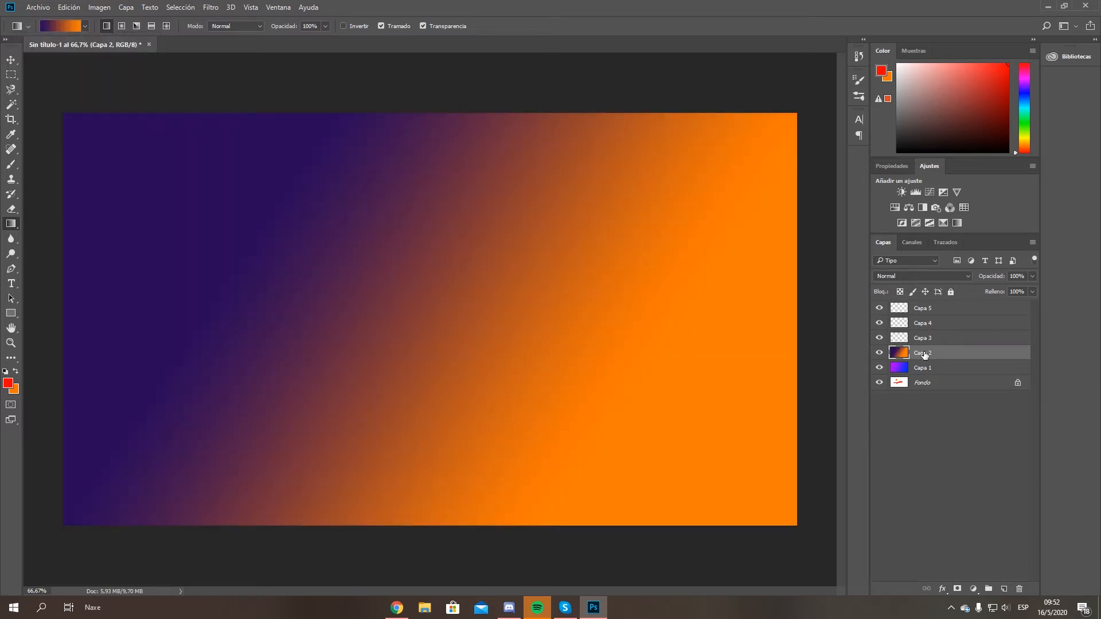
Step: Fill the Capa 3 layer with a diagonal linear gradient using the "Violeta, verde, naranja" preset
{"action": "left_click", "coordinate": [934, 339]}
{"action": "left_click", "coordinate": [74, 26]}
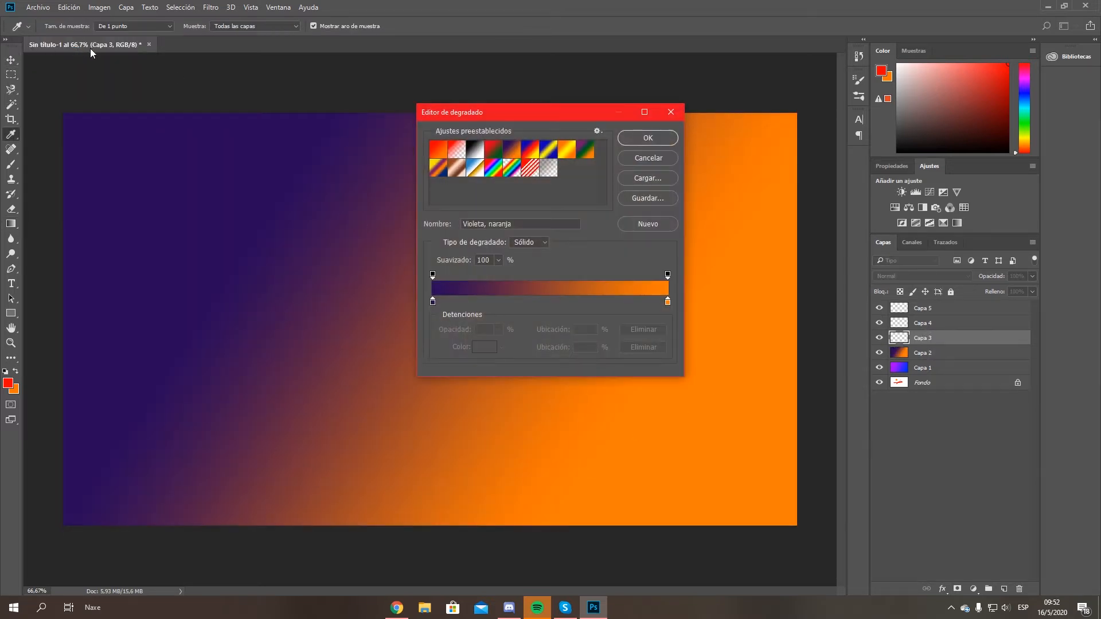
{"action": "left_click", "coordinate": [584, 150]}
{"action": "left_click", "coordinate": [648, 138]}
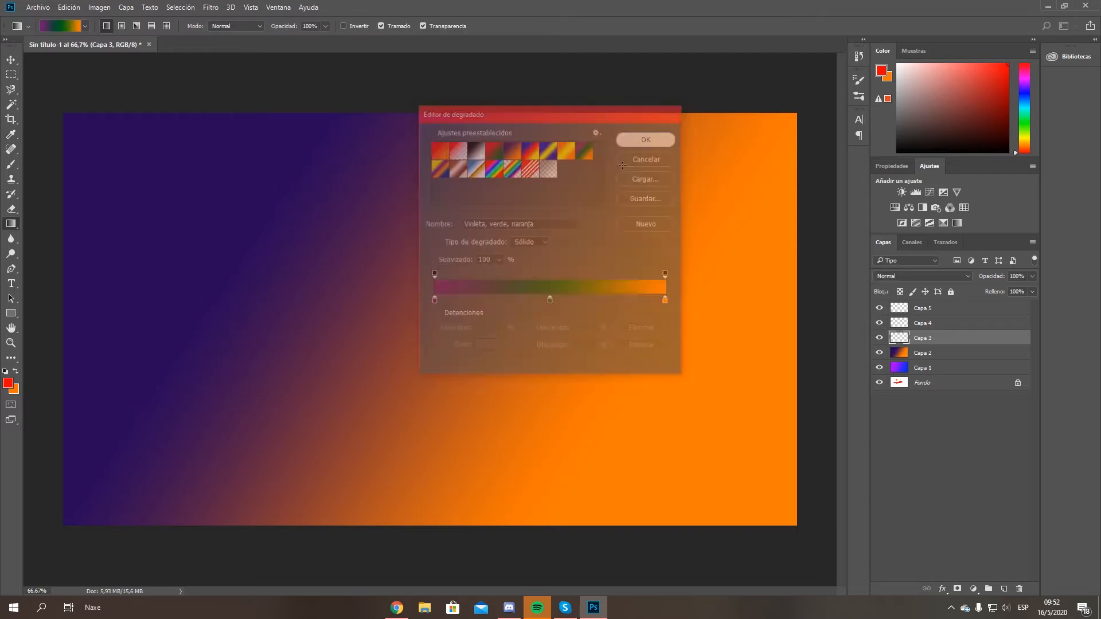
{"action": "left_click_drag", "start_coordinate": [218, 393], "coordinate": [630, 241]}
Step: Fill the Capa 4 layer with a diagonal linear gradient using the yellow, violet, orange and blue preset
{"action": "left_click", "coordinate": [929, 325]}
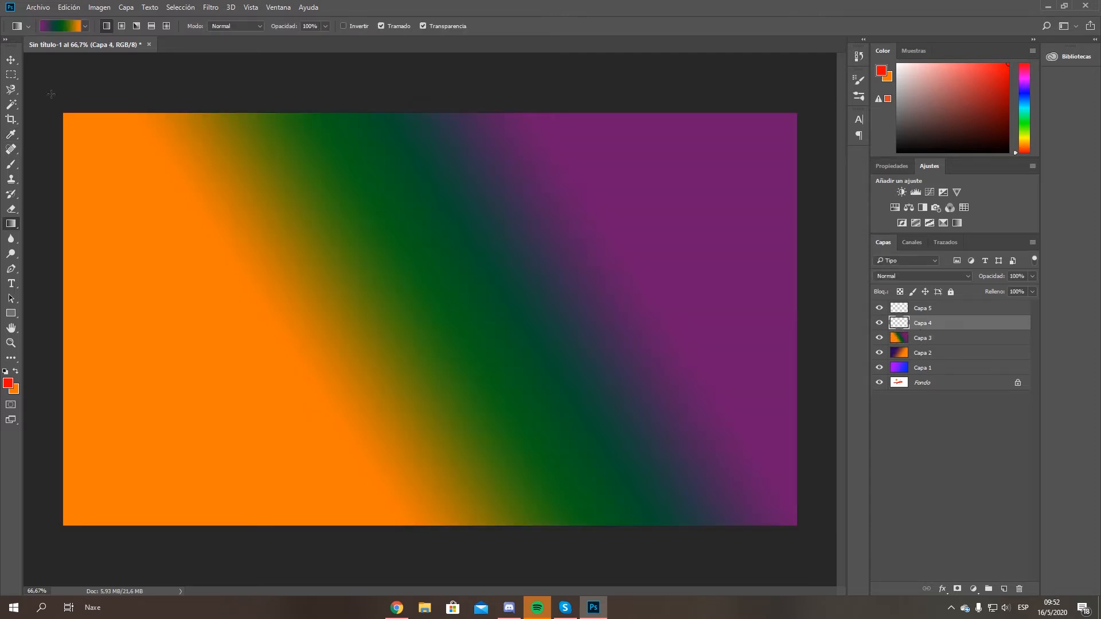
{"action": "left_click", "coordinate": [84, 25]}
{"action": "double_click", "coordinate": [83, 73]}
{"action": "left_click_drag", "start_coordinate": [154, 152], "coordinate": [402, 325]}
Step: Fill the Capa 5 layer with a diagonal linear gradient using the blue, yellow, blue preset, and leave that layer active
{"action": "left_click", "coordinate": [929, 313]}
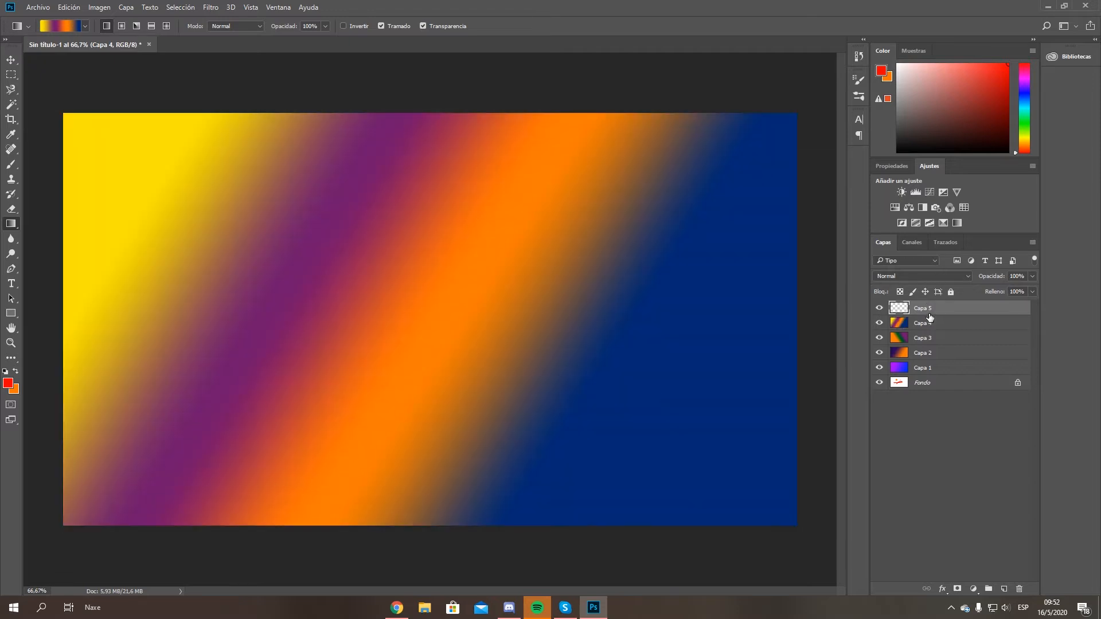
{"action": "left_click", "coordinate": [88, 26]}
{"action": "double_click", "coordinate": [33, 76]}
{"action": "left_click_drag", "start_coordinate": [150, 179], "coordinate": [466, 296]}
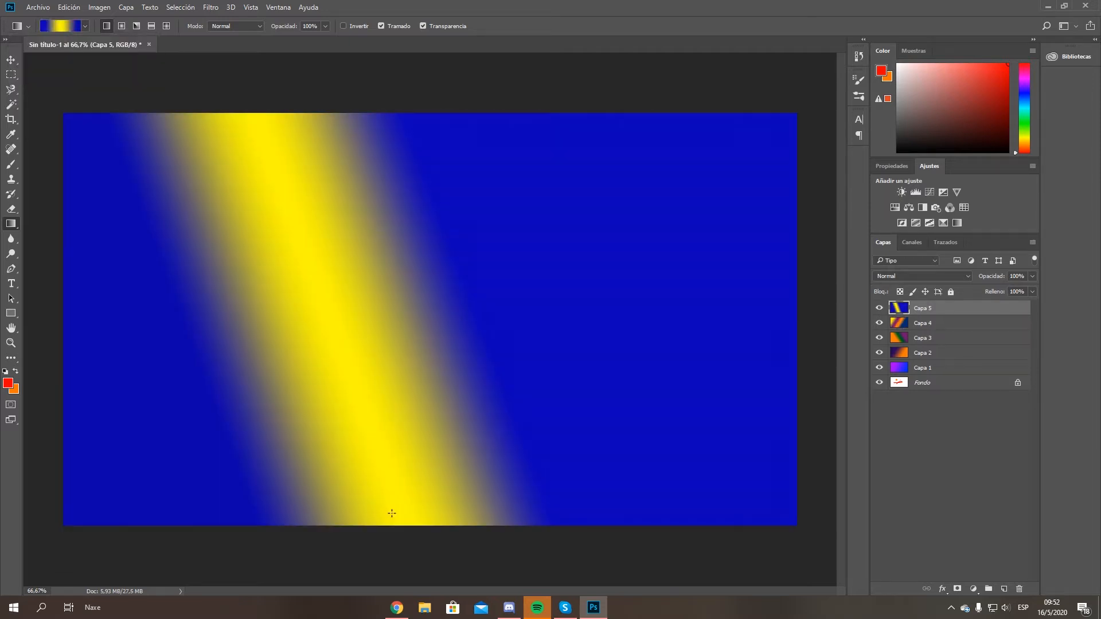
{"action": "left_click", "coordinate": [926, 369]}
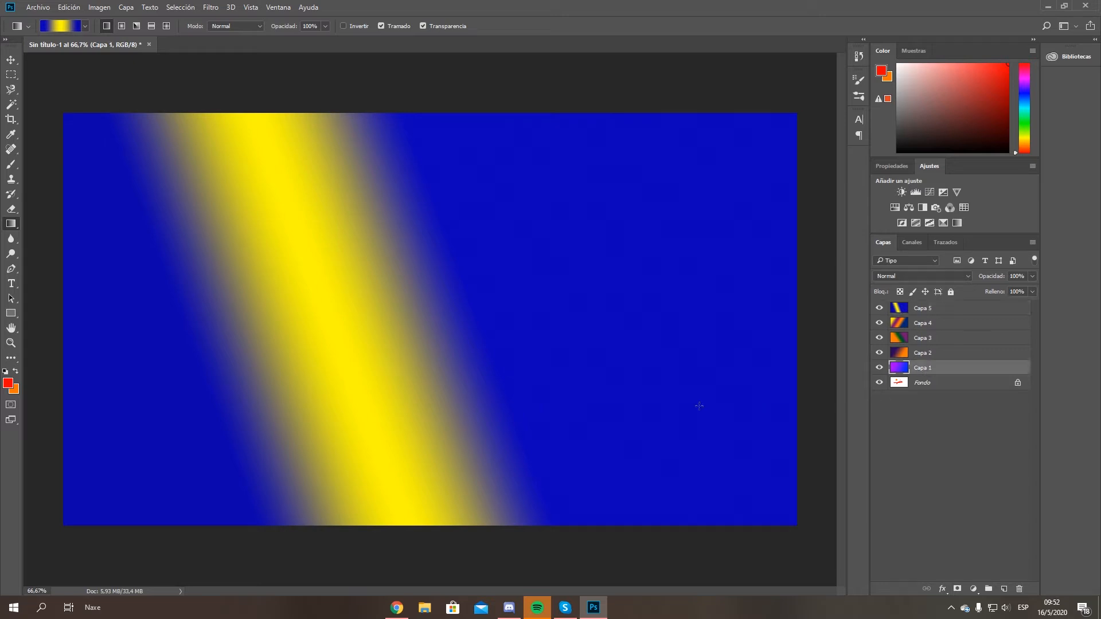
{"action": "left_click", "coordinate": [933, 310]}
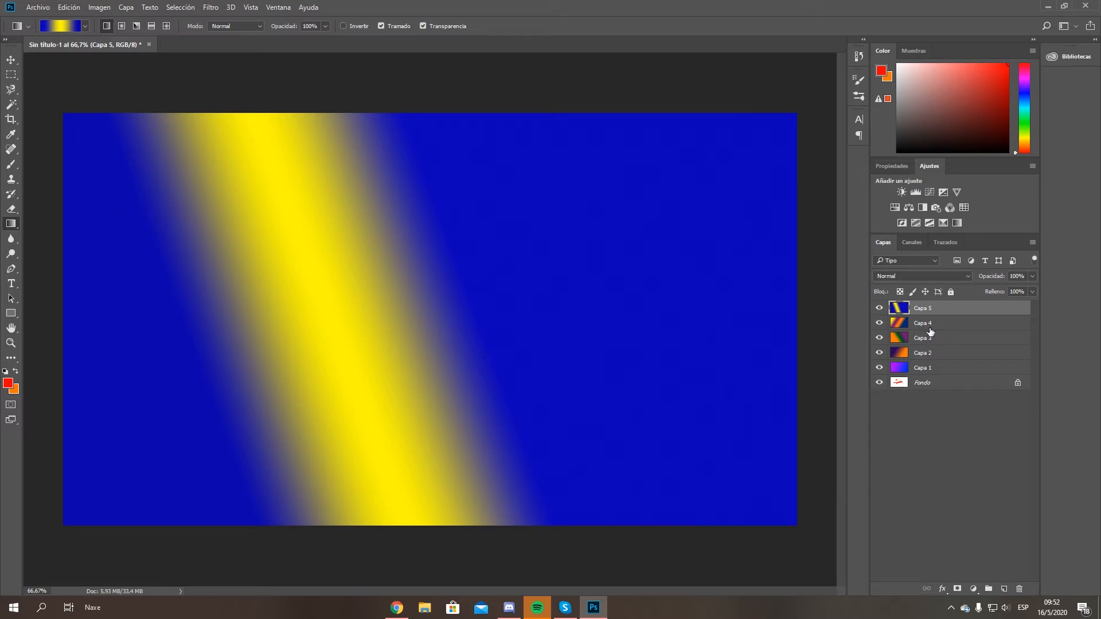
Step: Create a layer group and move the five gradient layers into it, ordered from Capa 1 on top down to Capa 5
{"action": "left_click", "coordinate": [989, 589]}
{"action": "mouse_move", "coordinate": [920, 324]}
{"action": "left_mouse_down"}
{"action": "mouse_move", "coordinate": [930, 311]}
{"action": "mouse_move", "coordinate": [929, 340]}
{"action": "mouse_move", "coordinate": [926, 307]}
{"action": "left_mouse_up"}
{"action": "left_click_drag", "start_coordinate": [926, 350], "coordinate": [923, 308]}
{"action": "left_click_drag", "start_coordinate": [920, 369], "coordinate": [916, 357]}
{"action": "left_click_drag", "start_coordinate": [920, 381], "coordinate": [920, 312]}
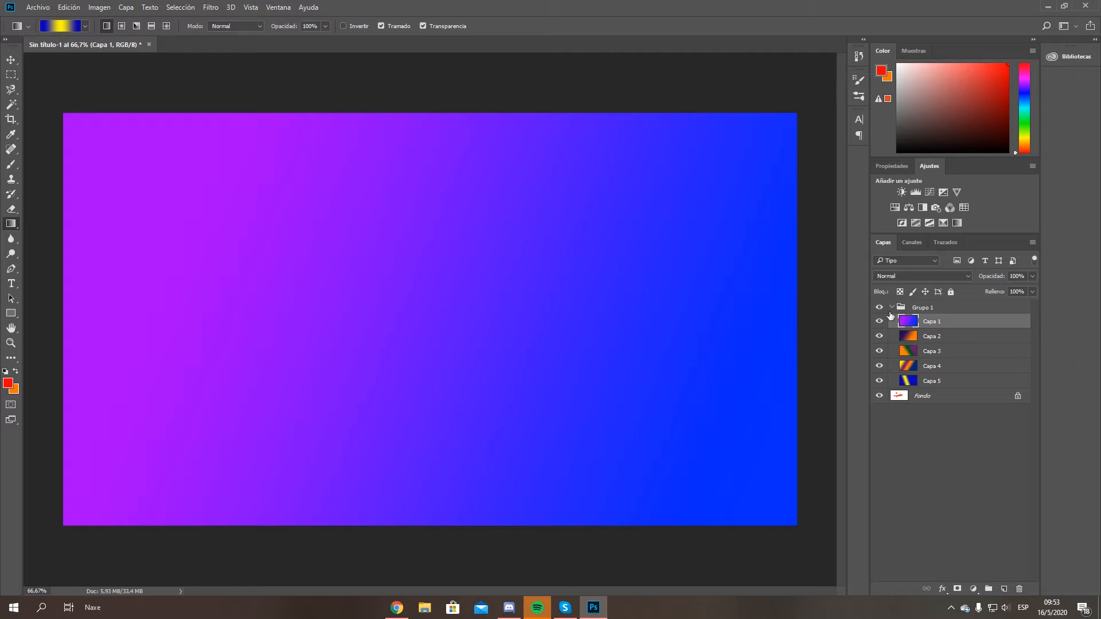
Step: Rename the layer group as Degrades and leave it expanded
{"action": "left_click", "coordinate": [892, 309]}
{"action": "double_click", "coordinate": [919, 308]}
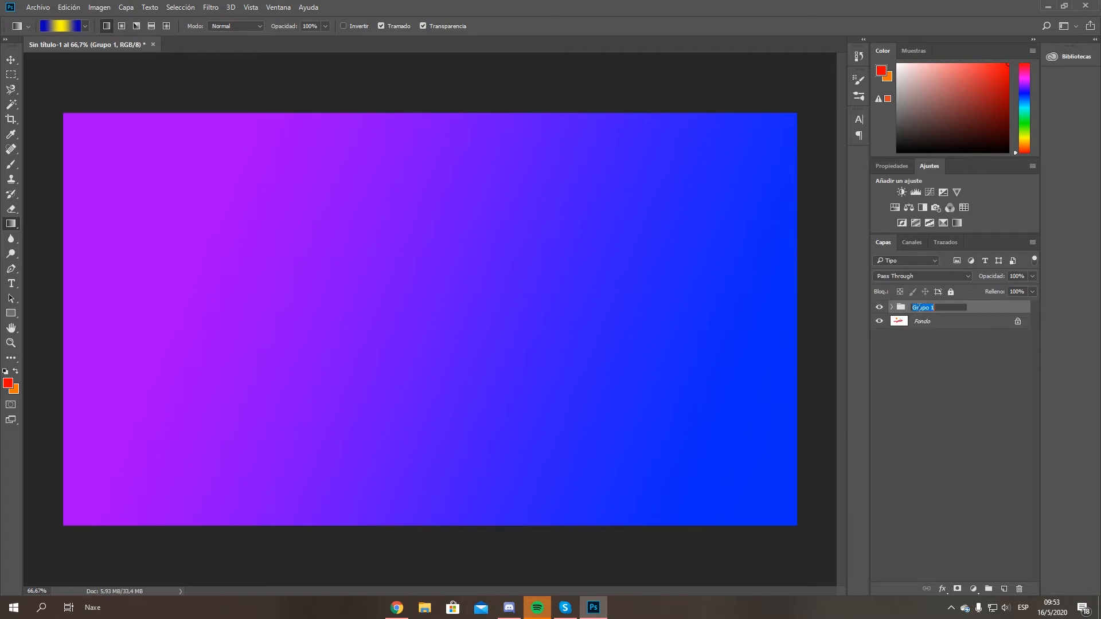
{"action": "type", "text": "Degrades"}
{"action": "key", "text": "Return"}
{"action": "left_click", "coordinate": [892, 308]}
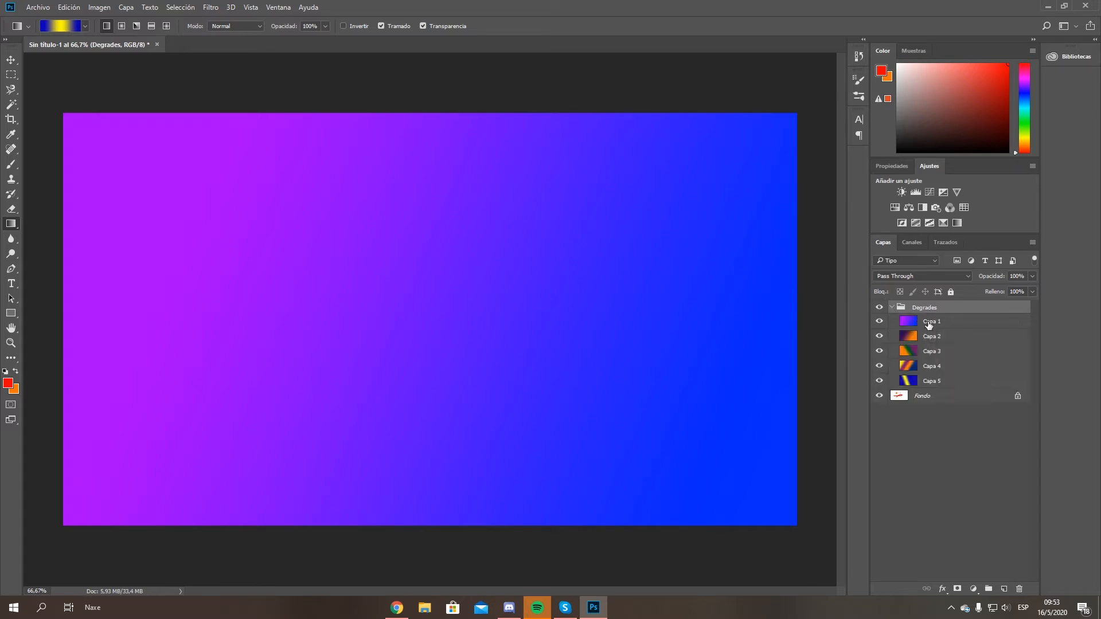
Step: Reorder the layers inside the Degrades group as Capa 5, Capa 3, Capa 1, Capa 2 and Capa 4 from top to bottom
{"action": "left_click", "coordinate": [927, 324]}
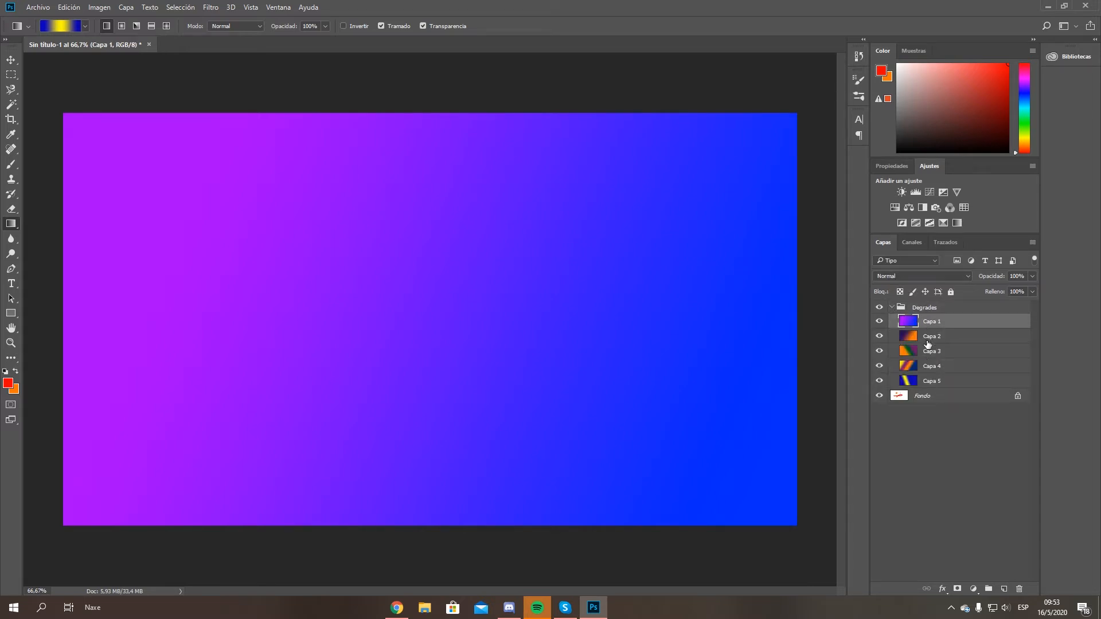
{"action": "left_click_drag", "start_coordinate": [929, 338], "coordinate": [925, 361]}
{"action": "left_click", "coordinate": [932, 338]}
{"action": "key", "text": "ctrl+shift+bracketright"}
{"action": "left_click", "coordinate": [930, 377]}
{"action": "key", "text": "ctrl+shift+bracketright"}
{"action": "left_click", "coordinate": [930, 370]}
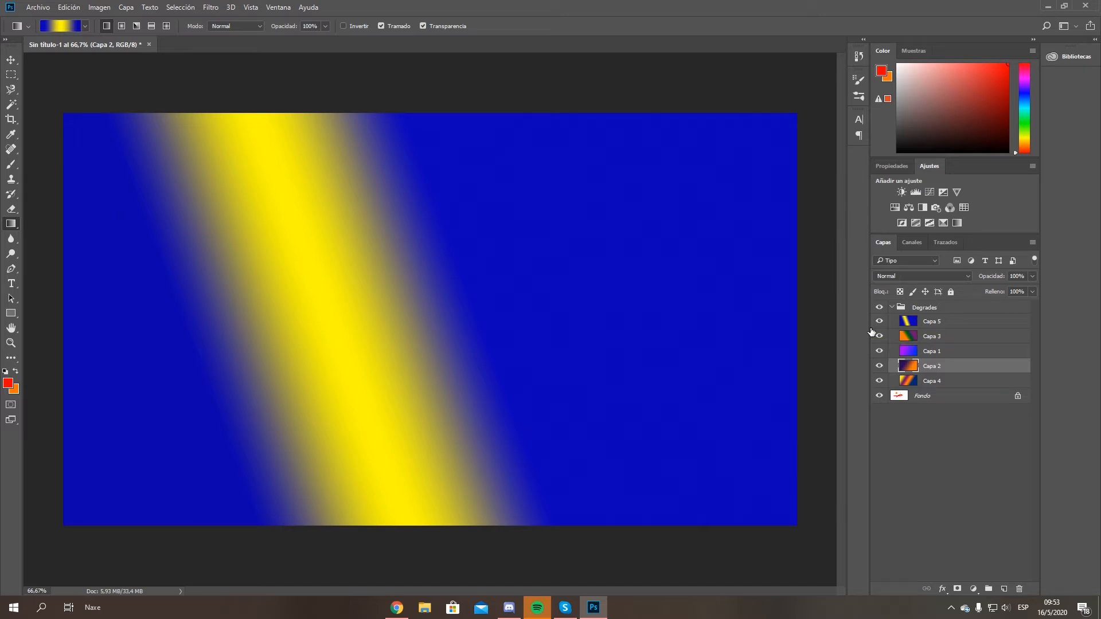
Step: Set the blend mode of Capa 5 to Luz suave and that of Capa 3 to Luz fuerte
{"action": "left_click", "coordinate": [925, 322]}
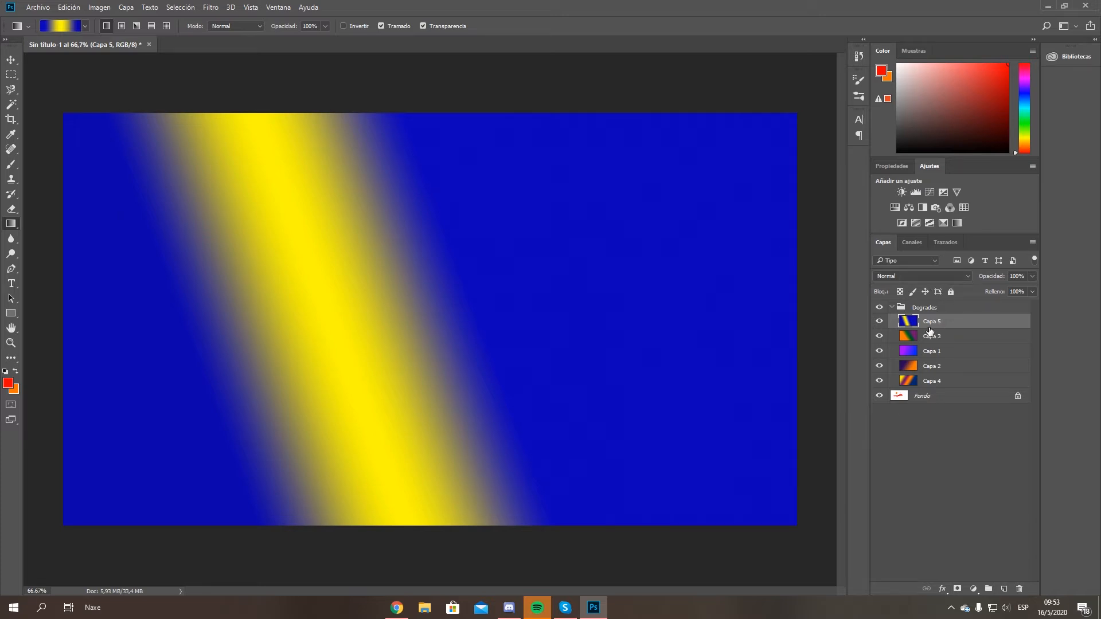
{"action": "left_click", "coordinate": [967, 276]}
{"action": "left_click", "coordinate": [908, 395]}
{"action": "left_click", "coordinate": [929, 339]}
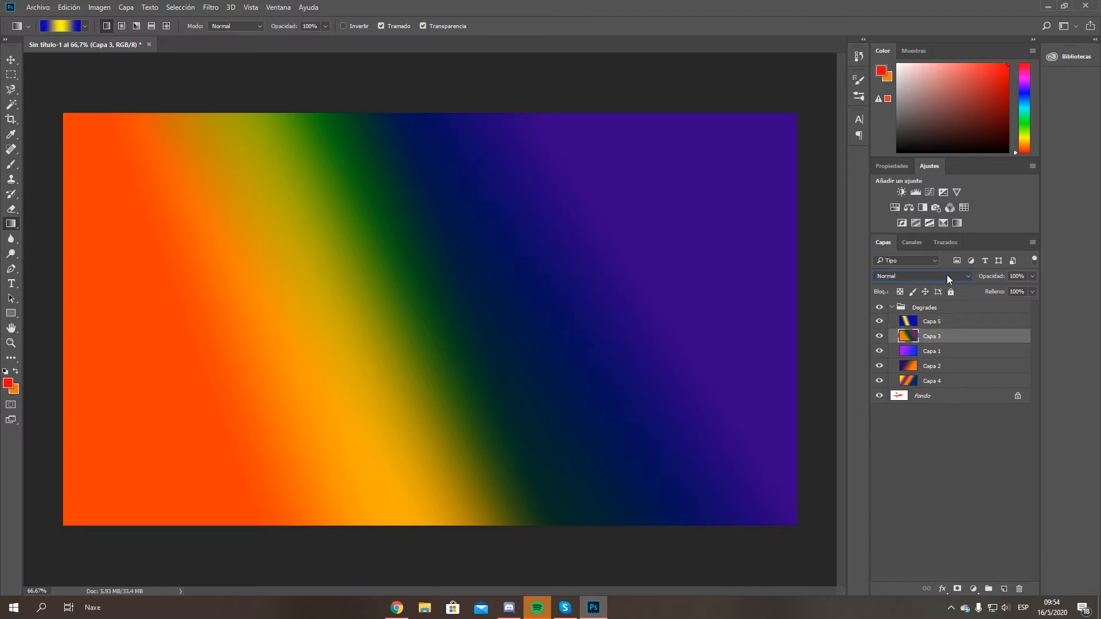
{"action": "left_click", "coordinate": [946, 277]}
{"action": "left_click", "coordinate": [899, 403]}
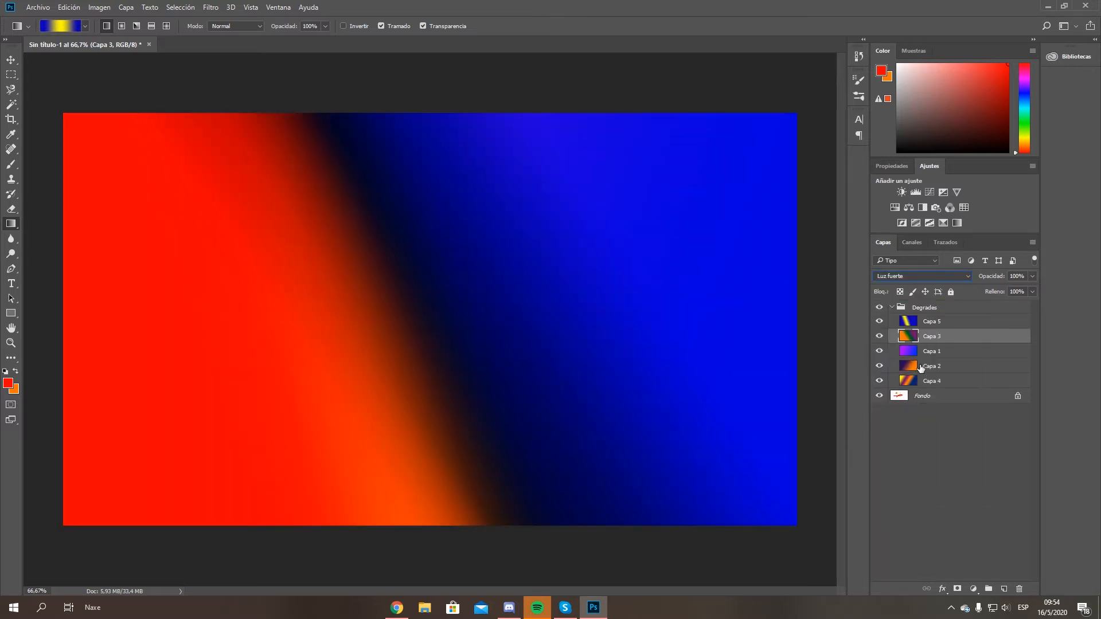
Step: Set the blend mode of Capa 1 to Aclarar and that of Capa 2 to Superponer
{"action": "left_click", "coordinate": [929, 352]}
{"action": "left_click", "coordinate": [935, 275]}
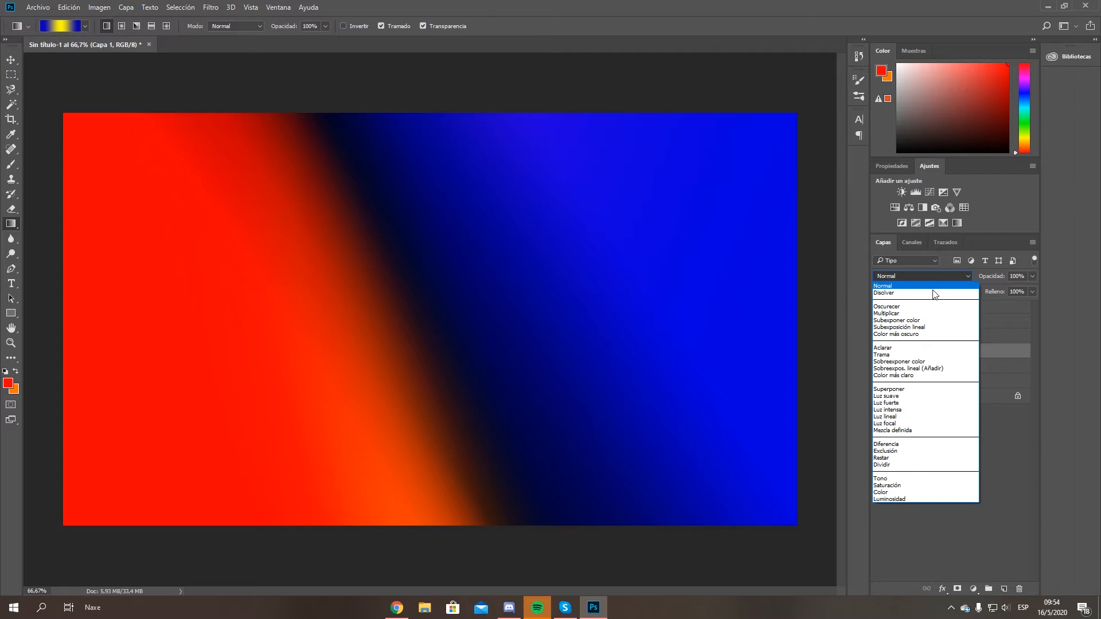
{"action": "left_click", "coordinate": [940, 347]}
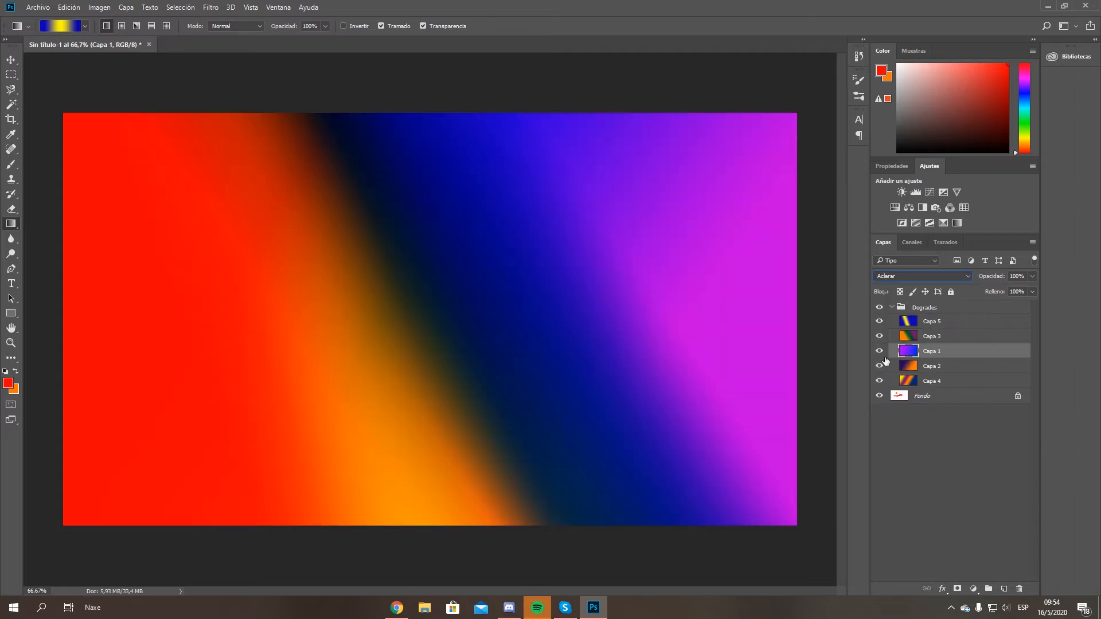
{"action": "left_click", "coordinate": [956, 369]}
{"action": "left_click", "coordinate": [923, 276]}
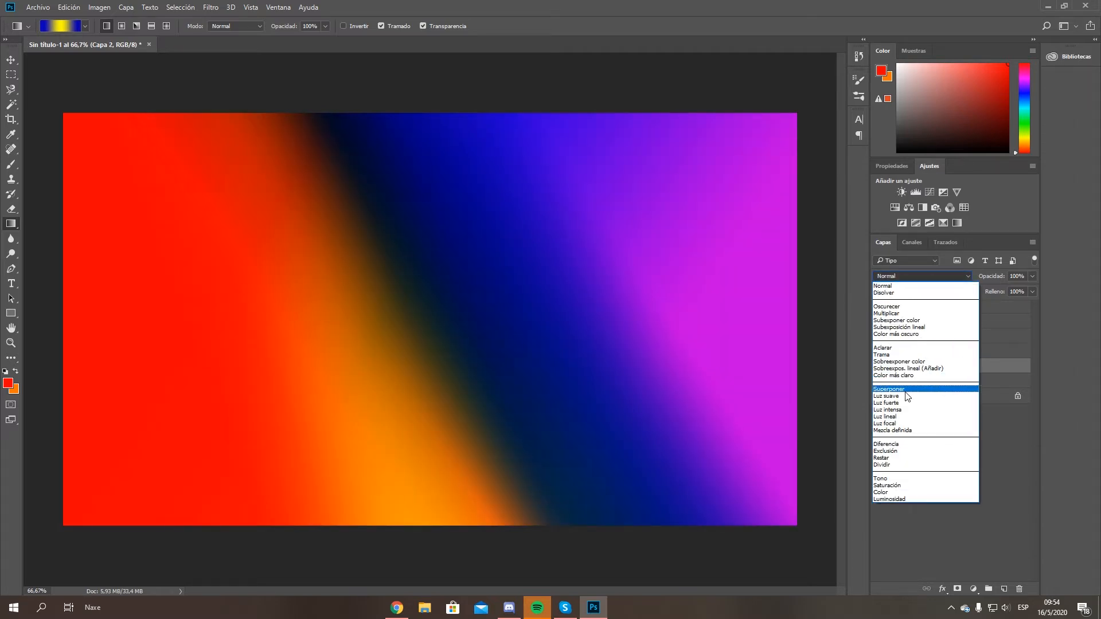
{"action": "left_click", "coordinate": [906, 391]}
{"action": "left_click", "coordinate": [932, 381]}
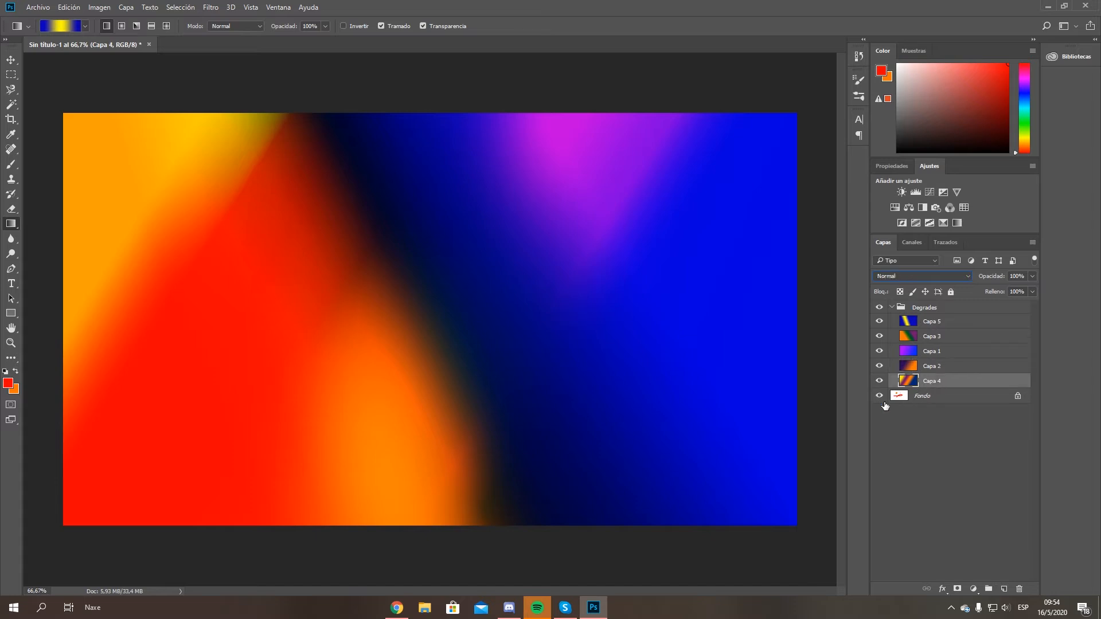
{"action": "key", "text": "shift+alt+f"}
Step: Reduce the opacity of the Capa 5 layer in the Degrades group
{"action": "left_click", "coordinate": [935, 325]}
{"action": "left_click", "coordinate": [1032, 276]}
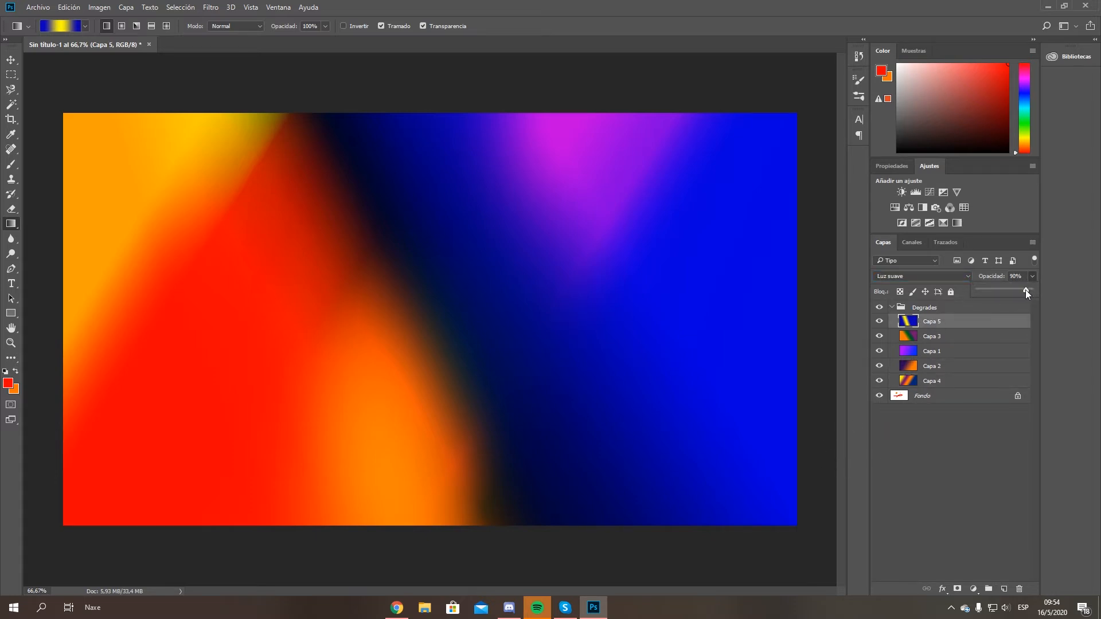
{"action": "left_click_drag", "start_coordinate": [1011, 293], "coordinate": [1005, 294]}
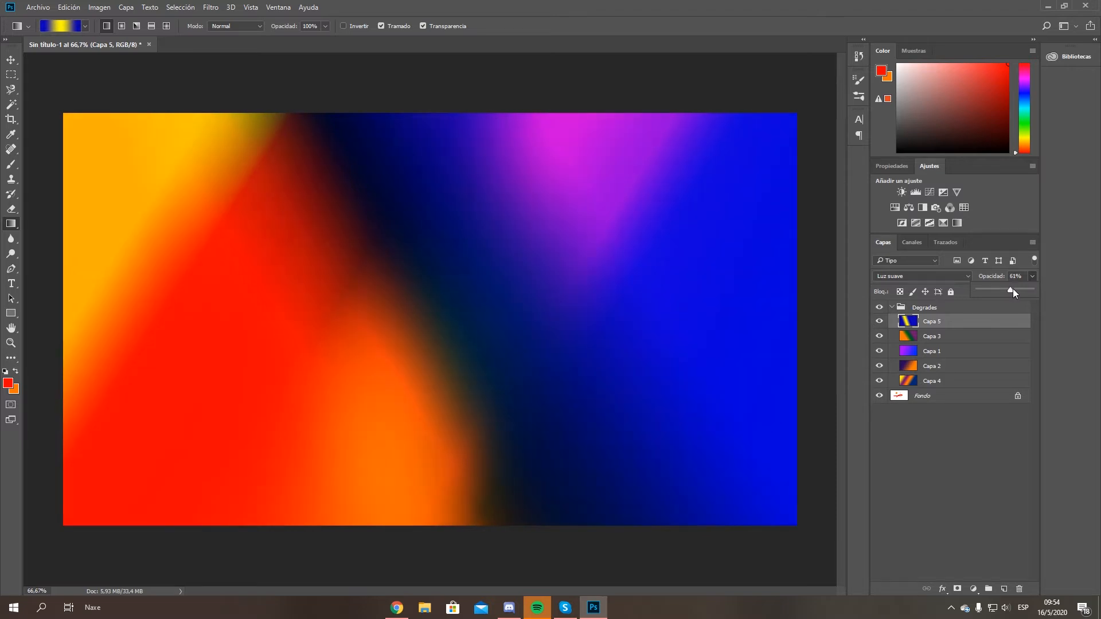
{"action": "left_click", "coordinate": [953, 338]}
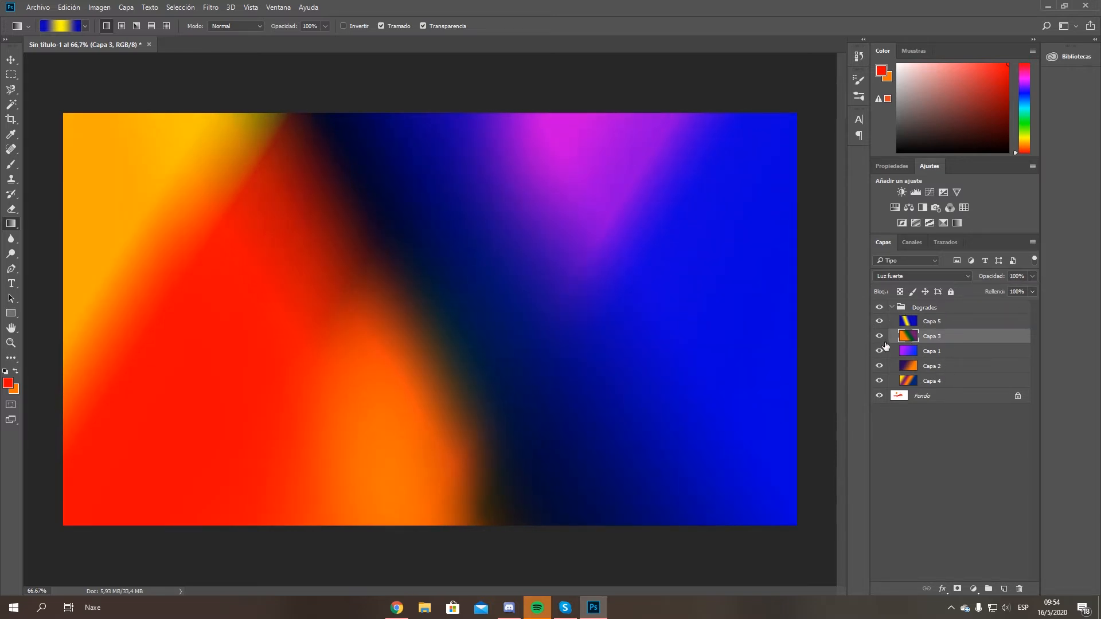
{"action": "left_click", "coordinate": [892, 308]}
{"action": "left_click", "coordinate": [892, 308]}
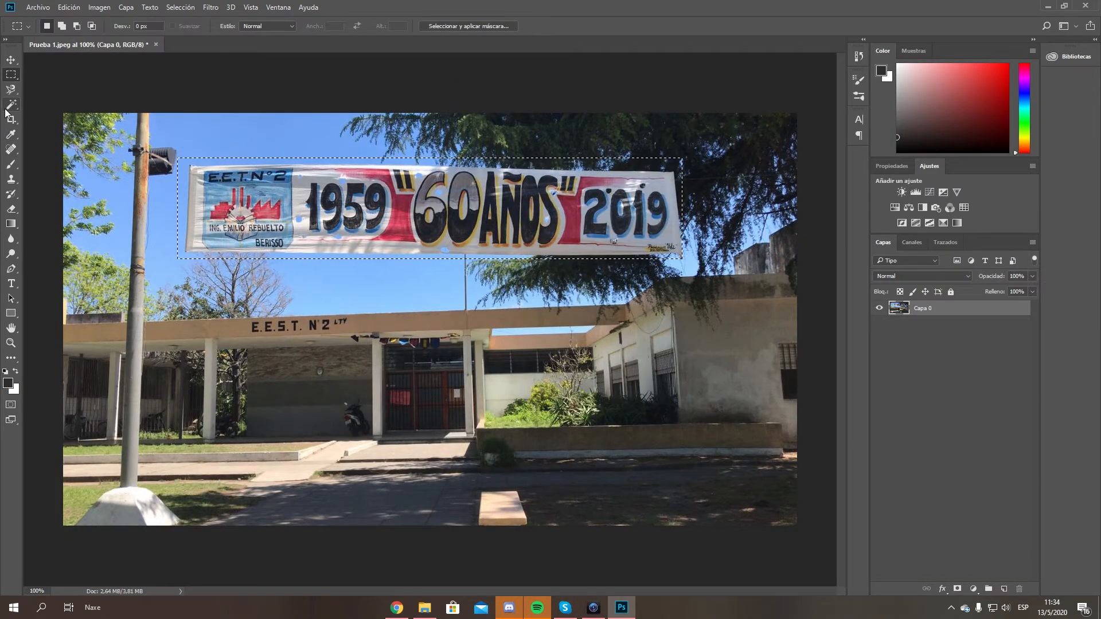
Step: Crop the Prueba 1.jpeg photo around the selected "60 AÑOS" banner, widening the crop area beyond the selection on all sides
{"action": "left_click", "coordinate": [12, 105]}
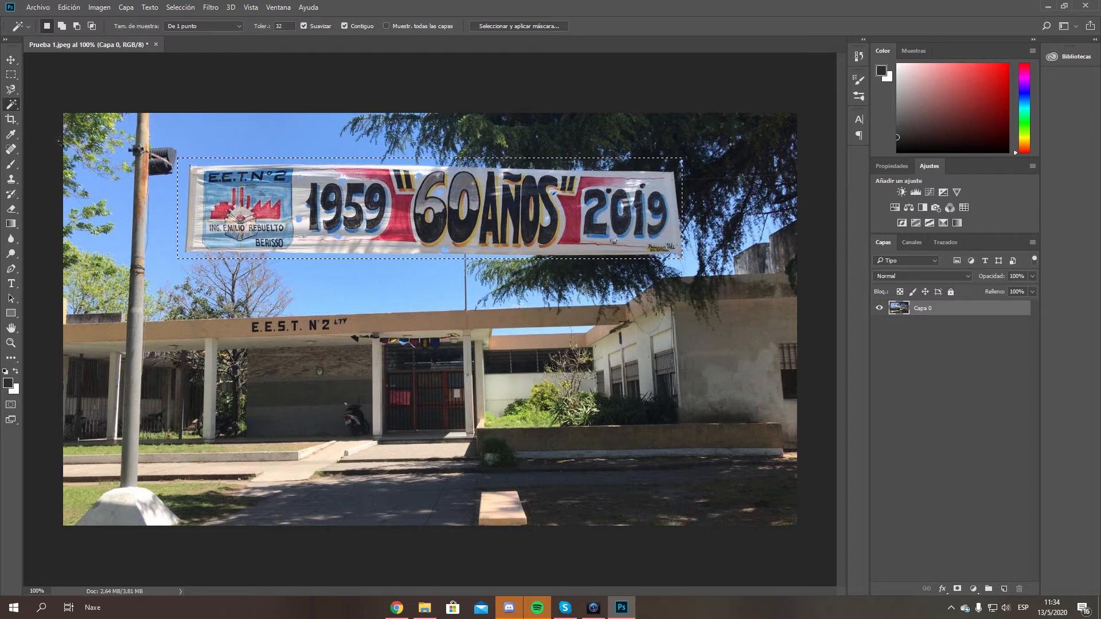
{"action": "left_click", "coordinate": [12, 120]}
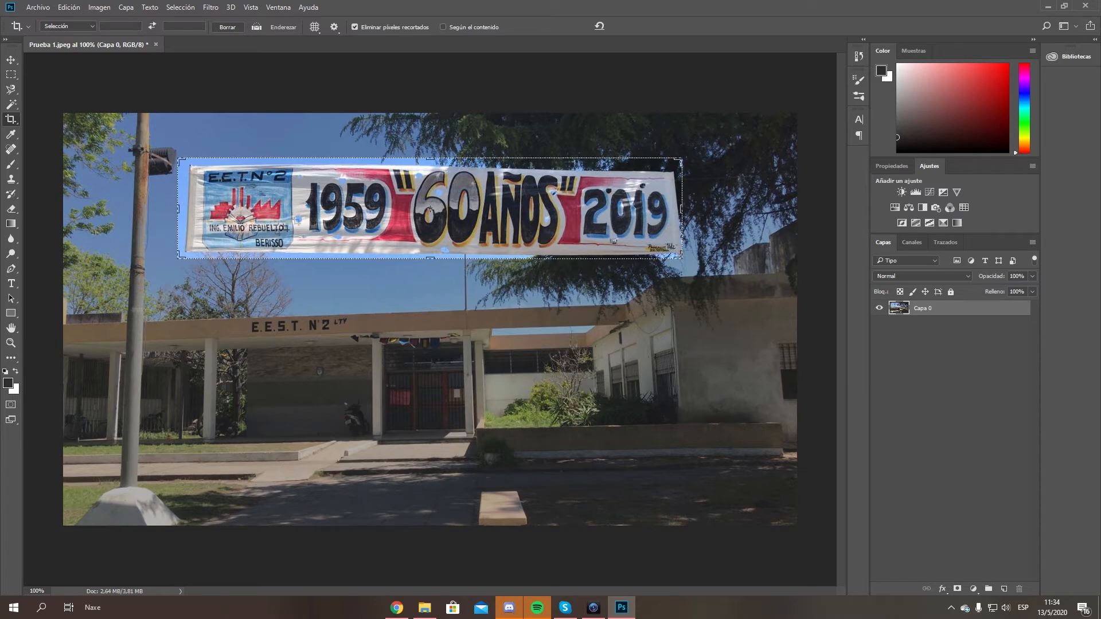
{"action": "mouse_move", "coordinate": [178, 331]}
{"action": "left_mouse_down"}
{"action": "mouse_move", "coordinate": [174, 358]}
{"action": "mouse_move", "coordinate": [177, 334]}
{"action": "left_mouse_up"}
{"action": "left_click_drag", "start_coordinate": [429, 258], "coordinate": [429, 281]}
{"action": "left_click_drag", "start_coordinate": [430, 141], "coordinate": [430, 121]}
{"action": "left_click_drag", "start_coordinate": [178, 206], "coordinate": [148, 206]}
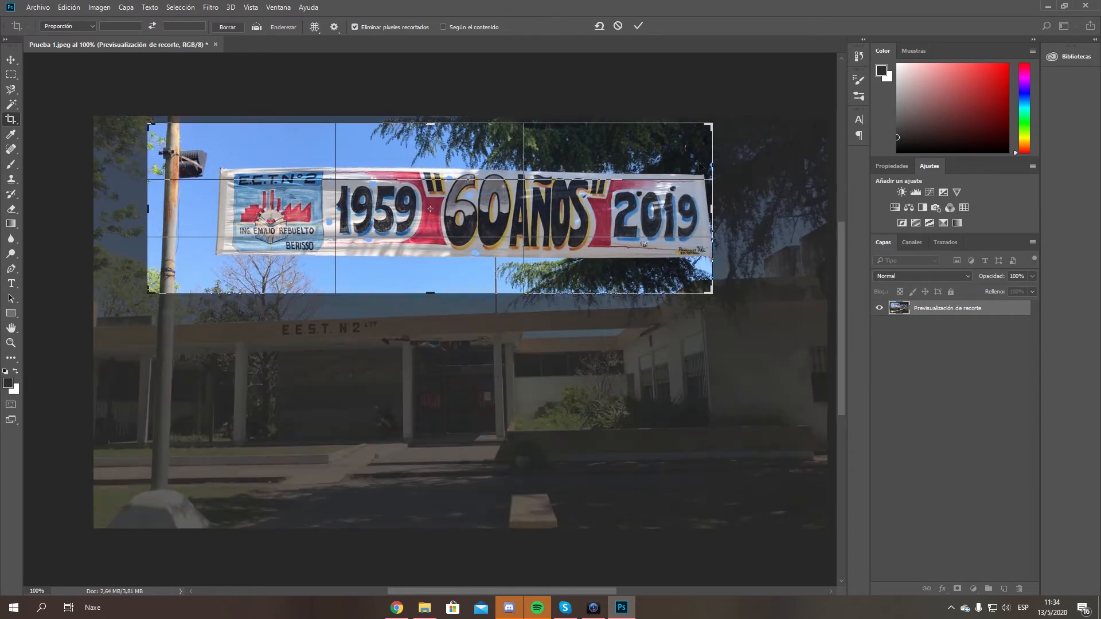
{"action": "left_click_drag", "start_coordinate": [711, 208], "coordinate": [760, 208]}
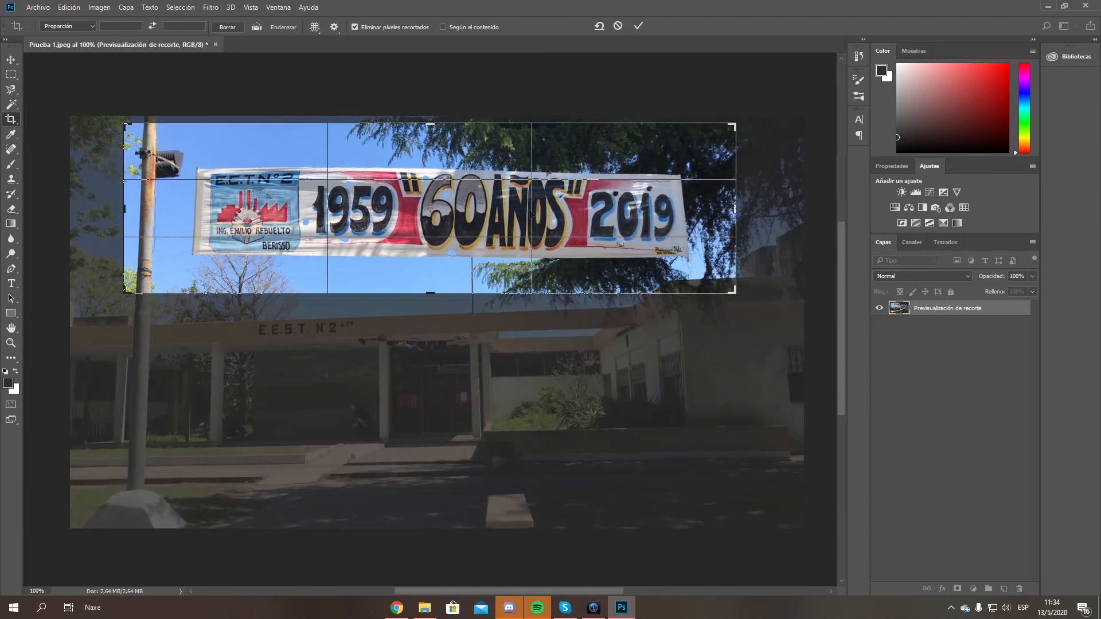
{"action": "left_click", "coordinate": [638, 26]}
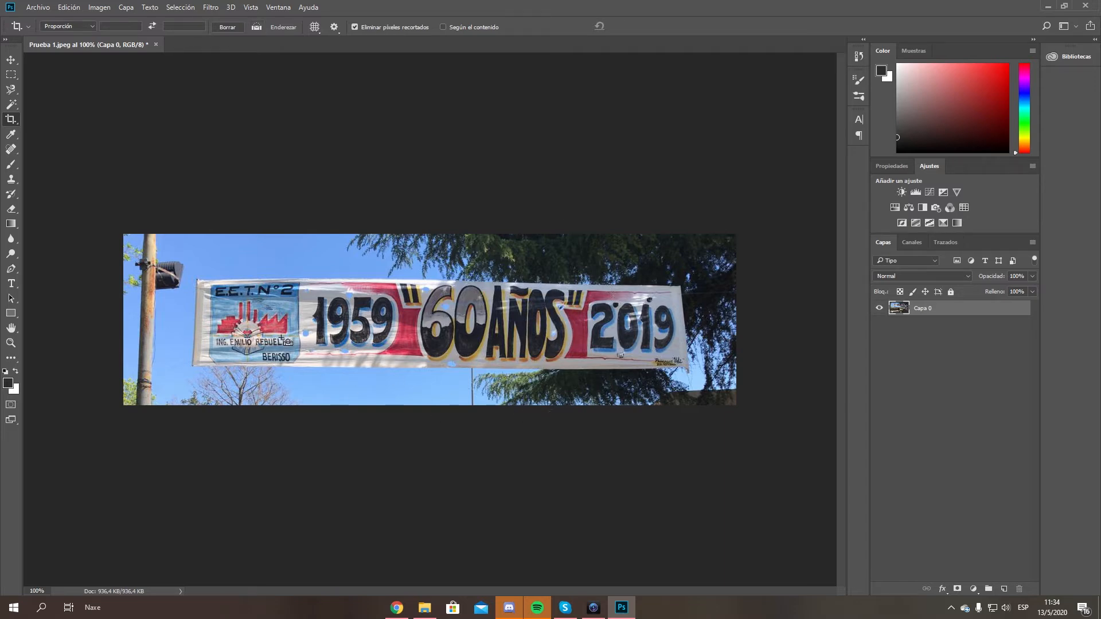
Step: Undo the crop of the photo and clear the selection around the banner
{"action": "key", "text": "ctrl+z"}
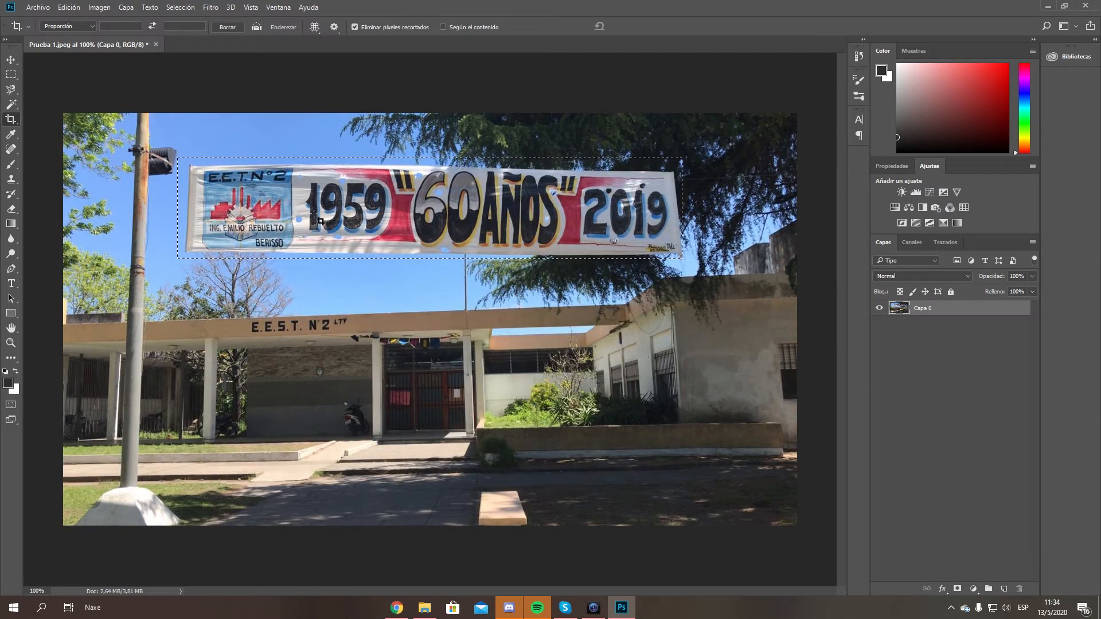
{"action": "key", "text": "ctrl+d"}
Step: Sample the brown of the roof beam above the entrance as the foreground colour and activate the Brush tool
{"action": "left_click", "coordinate": [11, 135]}
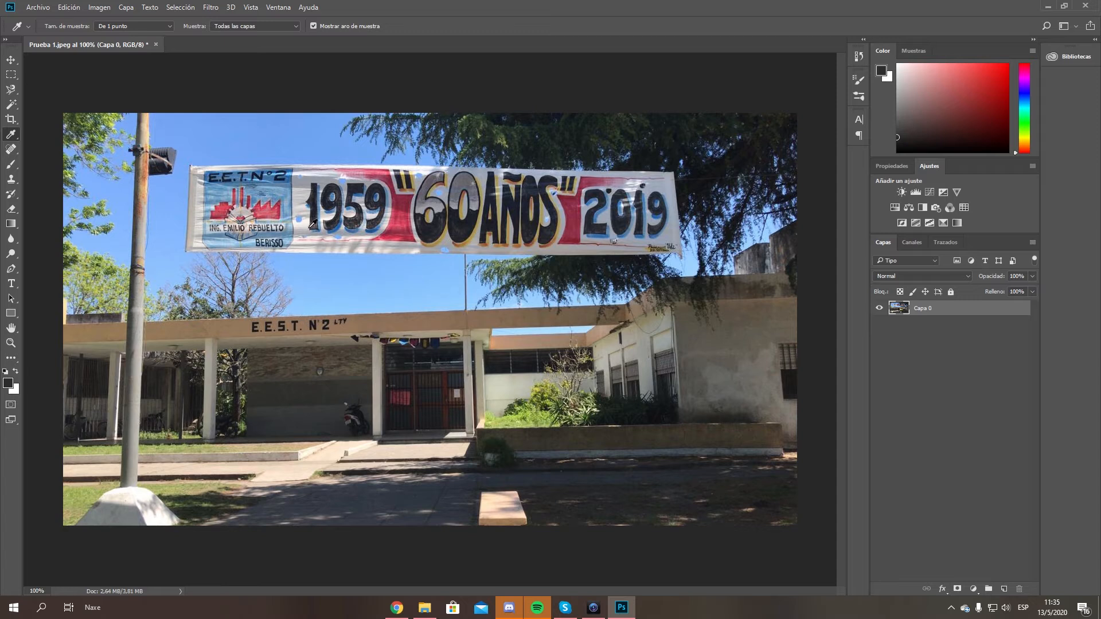
{"action": "left_click", "coordinate": [356, 325]}
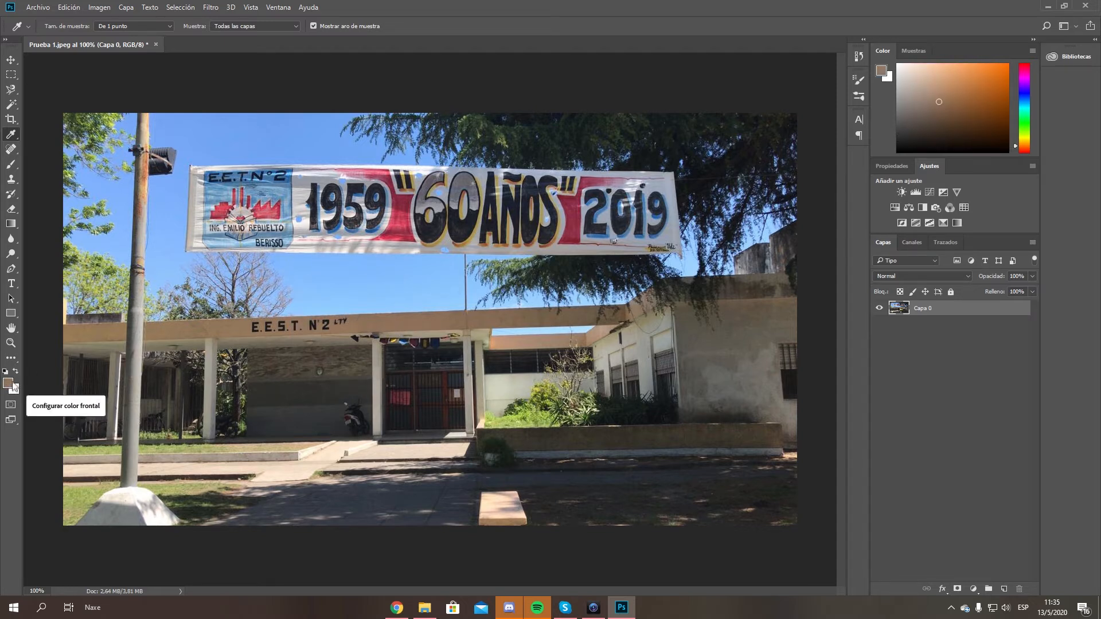
{"action": "left_click", "coordinate": [11, 164]}
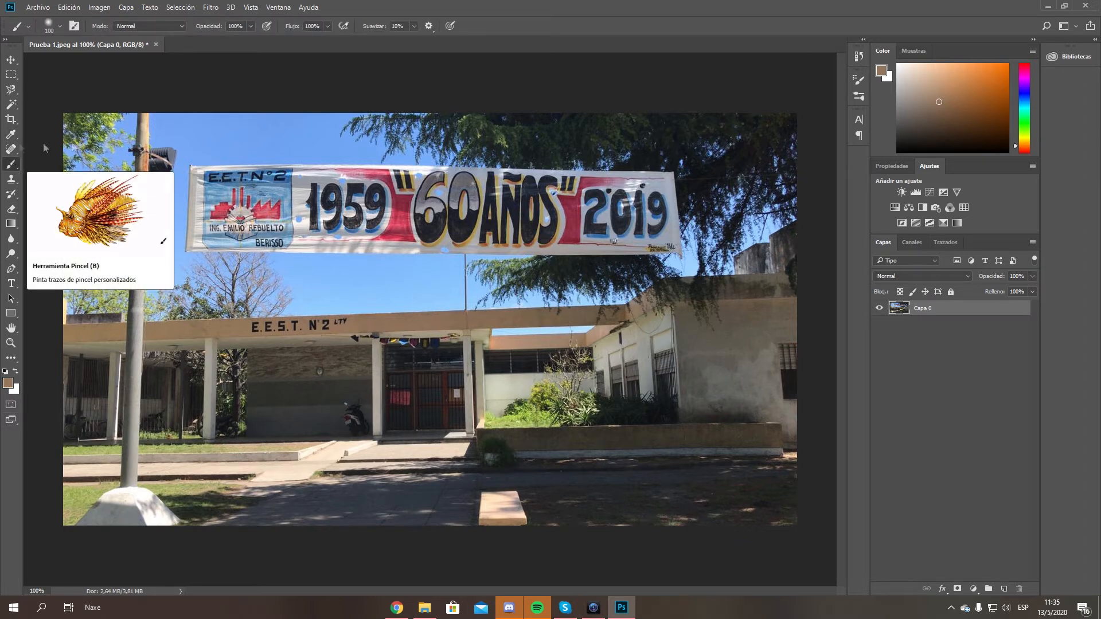
Step: Paint a soft brown brush patch over the lettering above the school entrance and erase part of it with the Eraser
{"action": "left_click", "coordinate": [313, 286]}
{"action": "mouse_move", "coordinate": [310, 281]}
{"action": "left_mouse_down"}
{"action": "mouse_move", "coordinate": [340, 359]}
{"action": "mouse_move", "coordinate": [322, 294]}
{"action": "mouse_move", "coordinate": [373, 349]}
{"action": "left_mouse_up"}
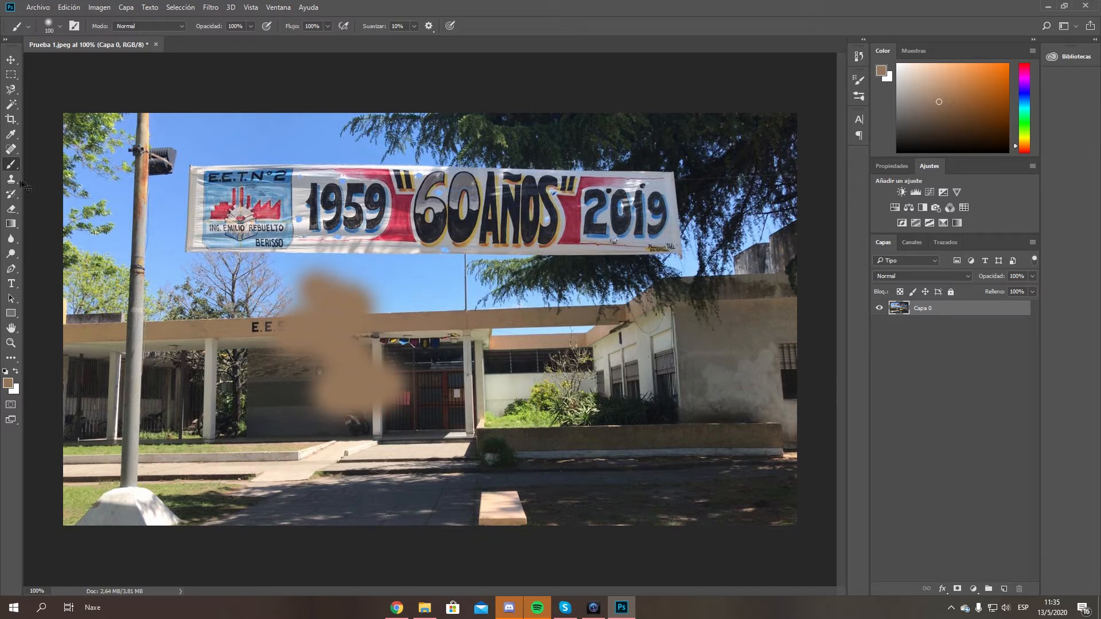
{"action": "left_click", "coordinate": [13, 210]}
{"action": "left_click_drag", "start_coordinate": [351, 321], "coordinate": [321, 318]}
Step: Undo the eraser stroke and the brown brush strokes over the school entrance
{"action": "key", "text": "ctrl+z"}
{"action": "key", "text": "ctrl+shift+z"}
{"action": "key", "text": "ctrl+z"}
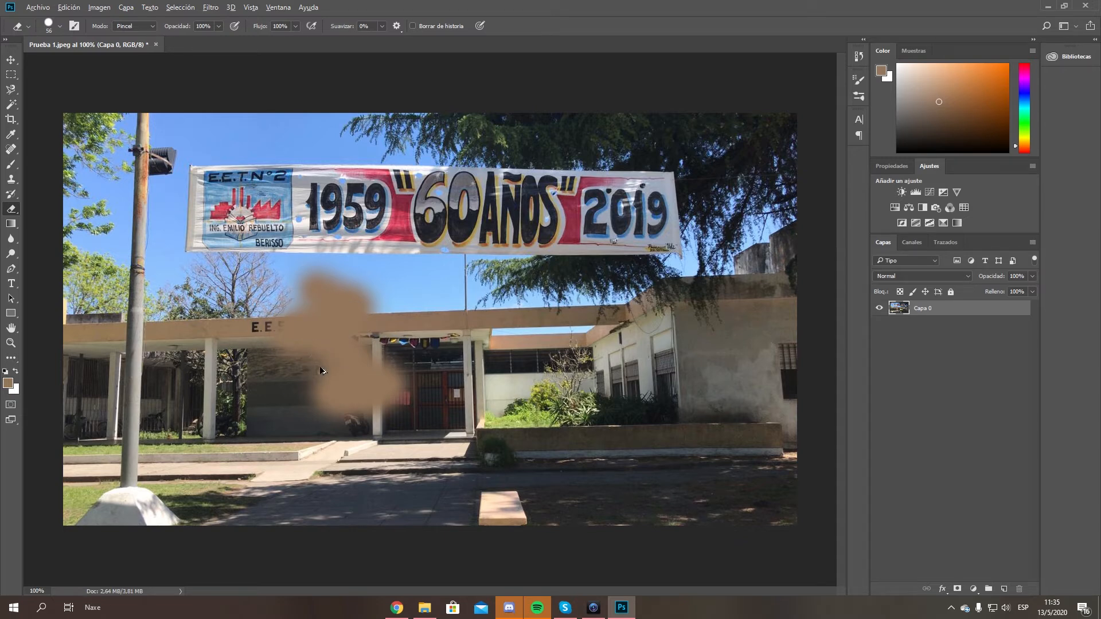
{"action": "left_click", "coordinate": [69, 7]}
{"action": "left_click", "coordinate": [75, 17]}
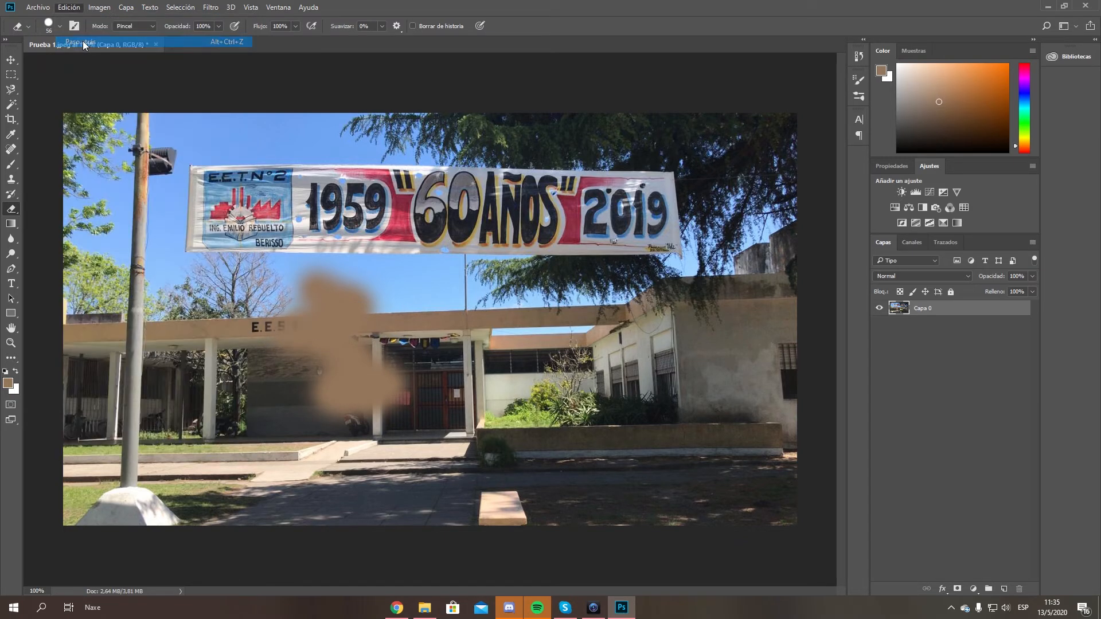
{"action": "left_click", "coordinate": [75, 7]}
{"action": "left_click", "coordinate": [75, 38]}
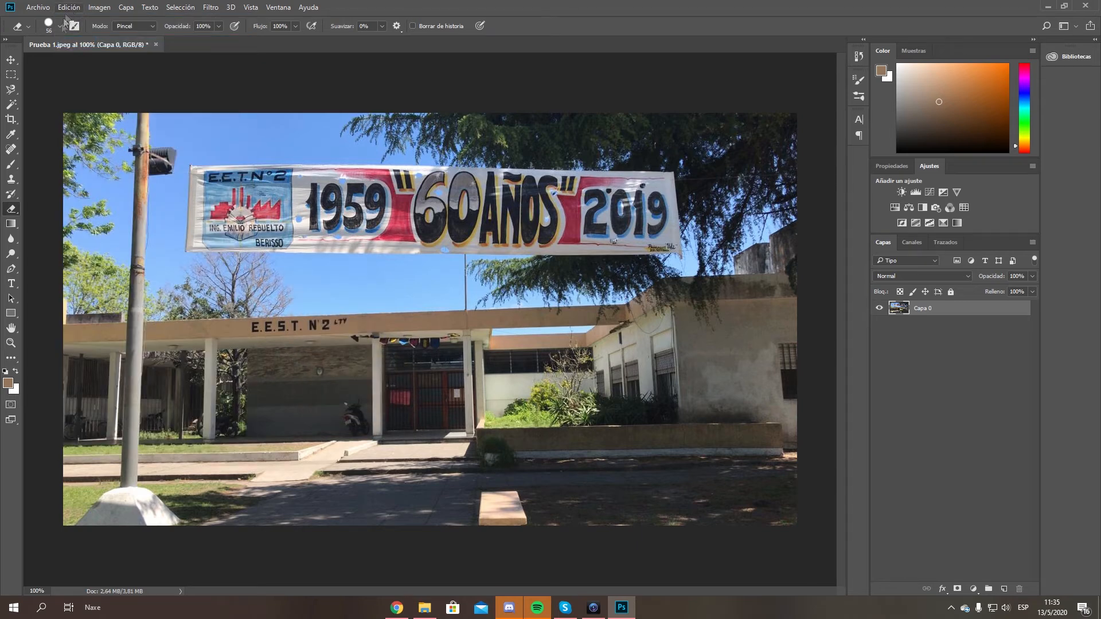
Step: Choose the foreground-to-background preset for the Gradient tool and set its starting colour stop to purple
{"action": "left_click", "coordinate": [11, 223]}
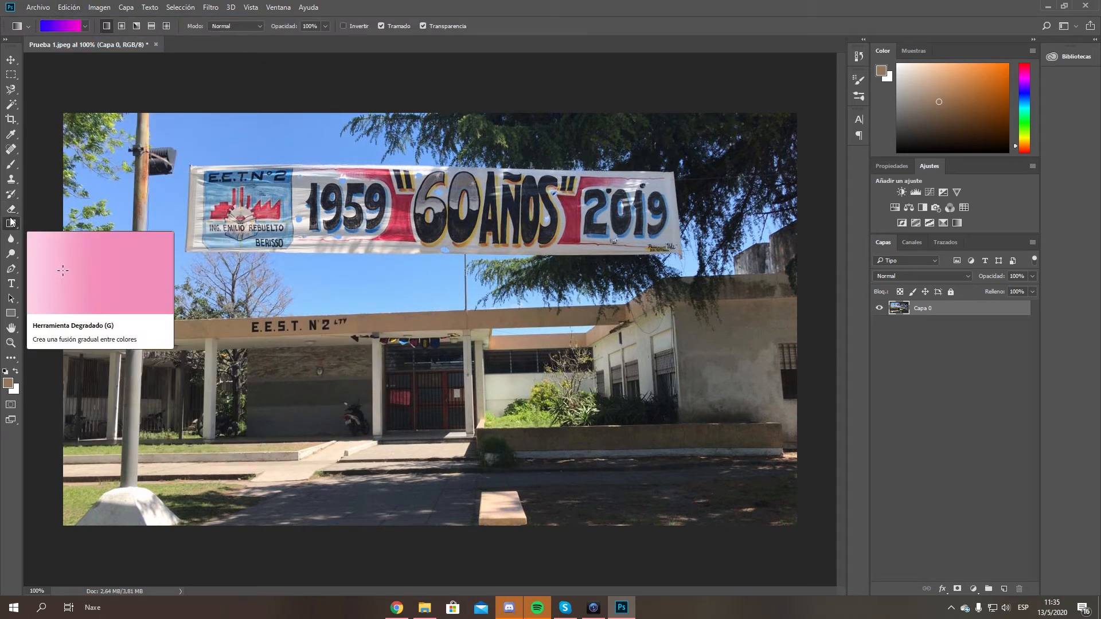
{"action": "left_click", "coordinate": [83, 27]}
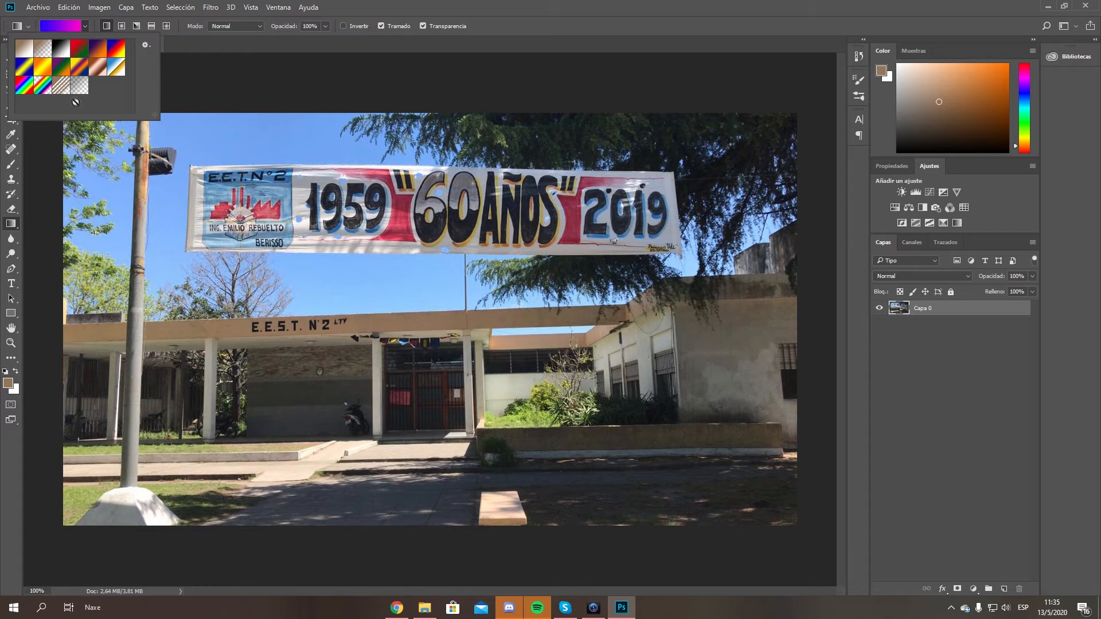
{"action": "left_click", "coordinate": [26, 52]}
{"action": "left_click", "coordinate": [60, 25]}
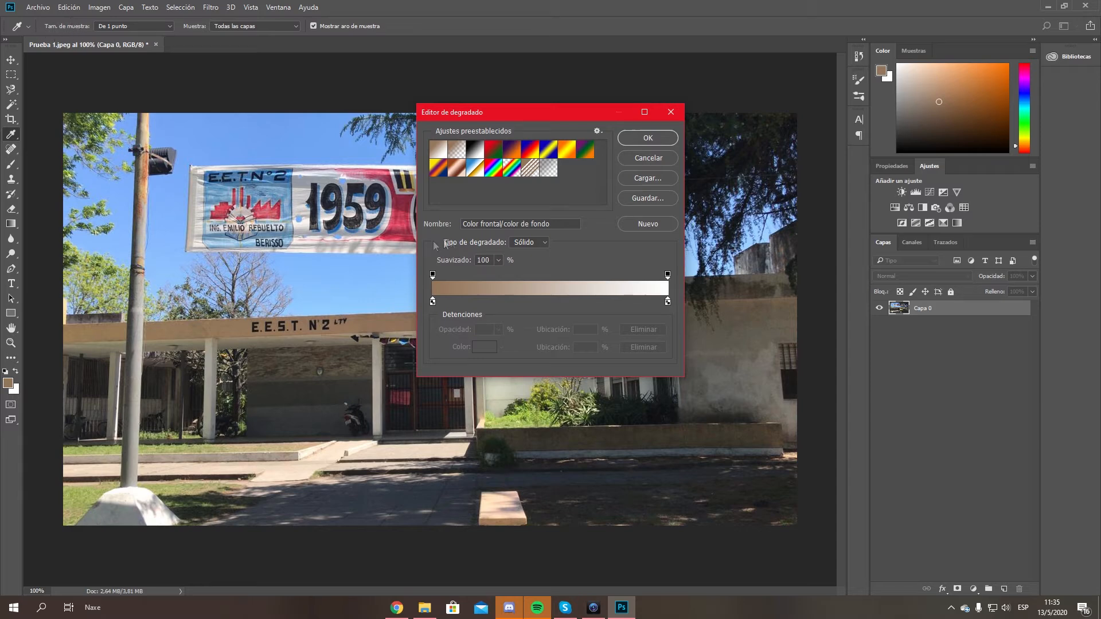
{"action": "double_click", "coordinate": [432, 300]}
{"action": "left_click", "coordinate": [532, 182]}
{"action": "left_click_drag", "start_coordinate": [552, 183], "coordinate": [552, 191]}
{"action": "left_click", "coordinate": [664, 153]}
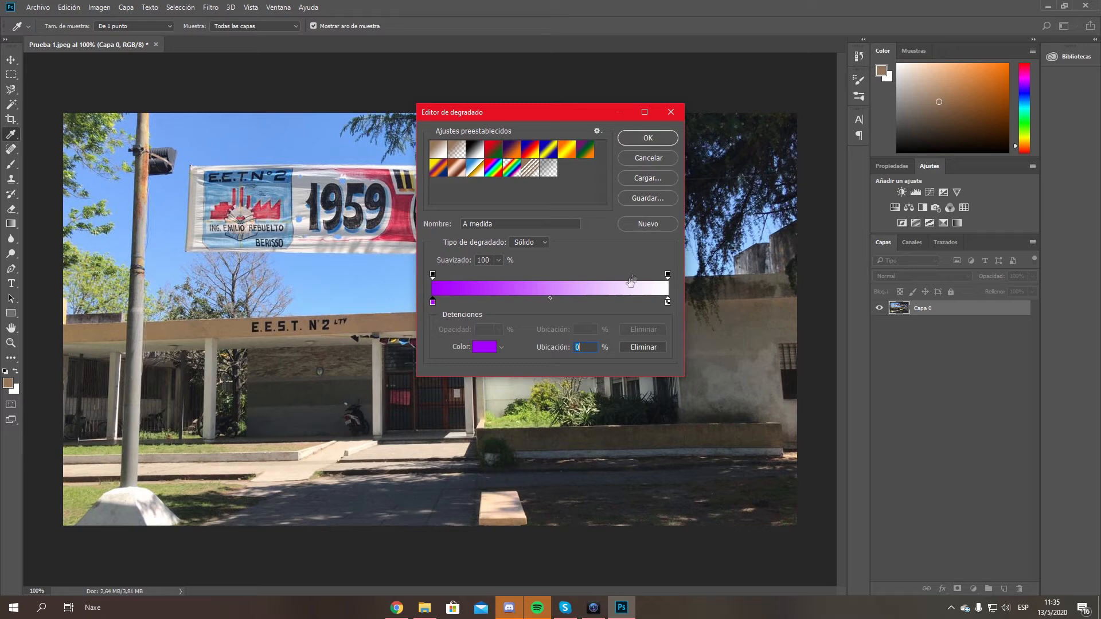
Step: Set the gradient's end colour stop to blue and accept the edited gradient
{"action": "double_click", "coordinate": [668, 301]}
{"action": "left_click", "coordinate": [552, 211]}
{"action": "left_click", "coordinate": [537, 197]}
{"action": "left_click", "coordinate": [664, 153]}
{"action": "left_click", "coordinate": [649, 138]}
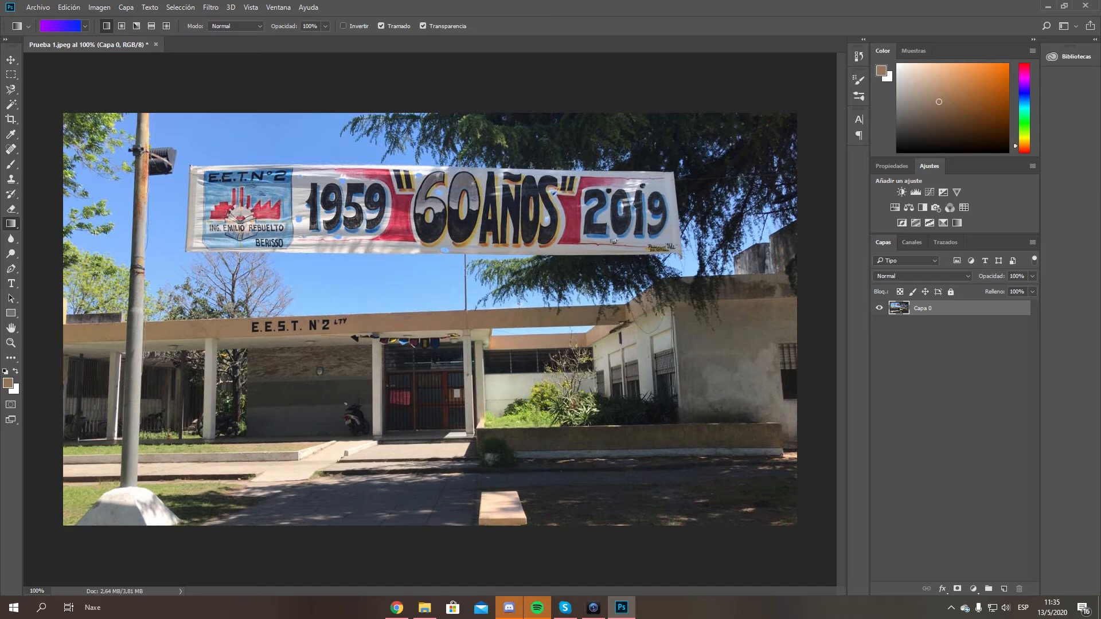
Step: Apply the purple-to-blue gradient diagonally from the photo's upper-right area to its lower-left area, and undo it
{"action": "left_click_drag", "start_coordinate": [669, 127], "coordinate": [209, 441]}
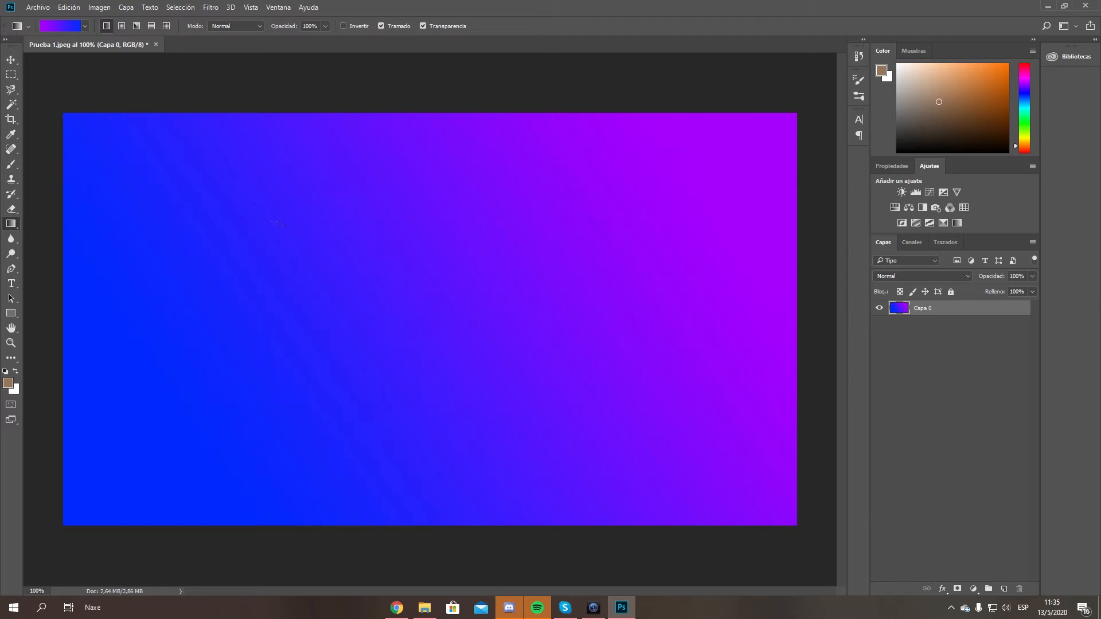
{"action": "key", "text": "ctrl+z"}
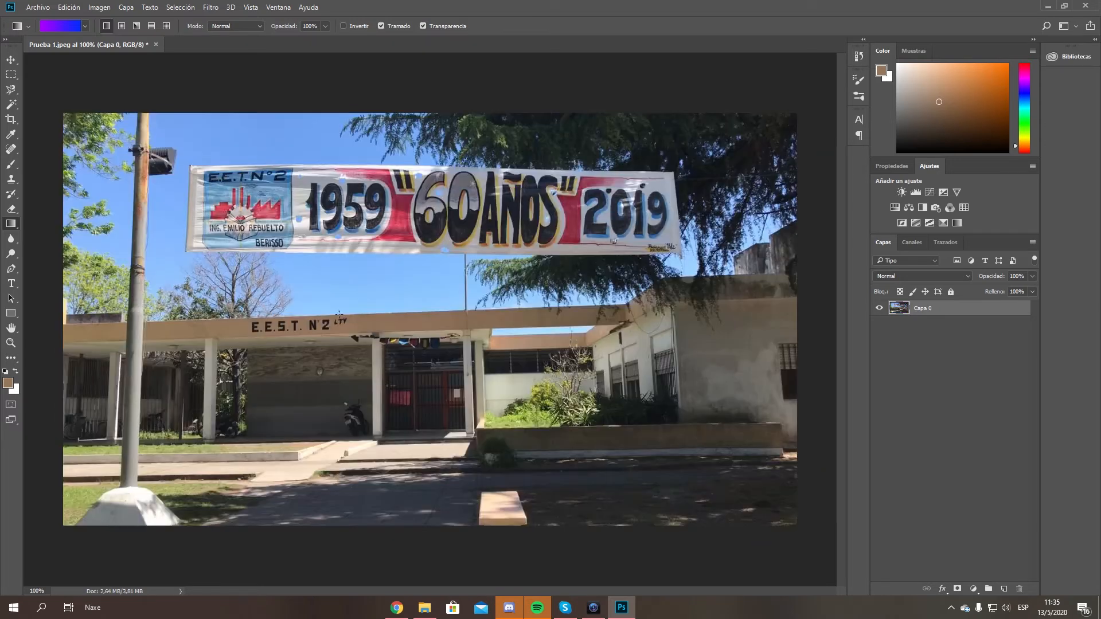
Step: Write "ESCUELA TECNICA" above the entrance sign, delete all its characters and commit the empty text layer
{"action": "left_click", "coordinate": [11, 283]}
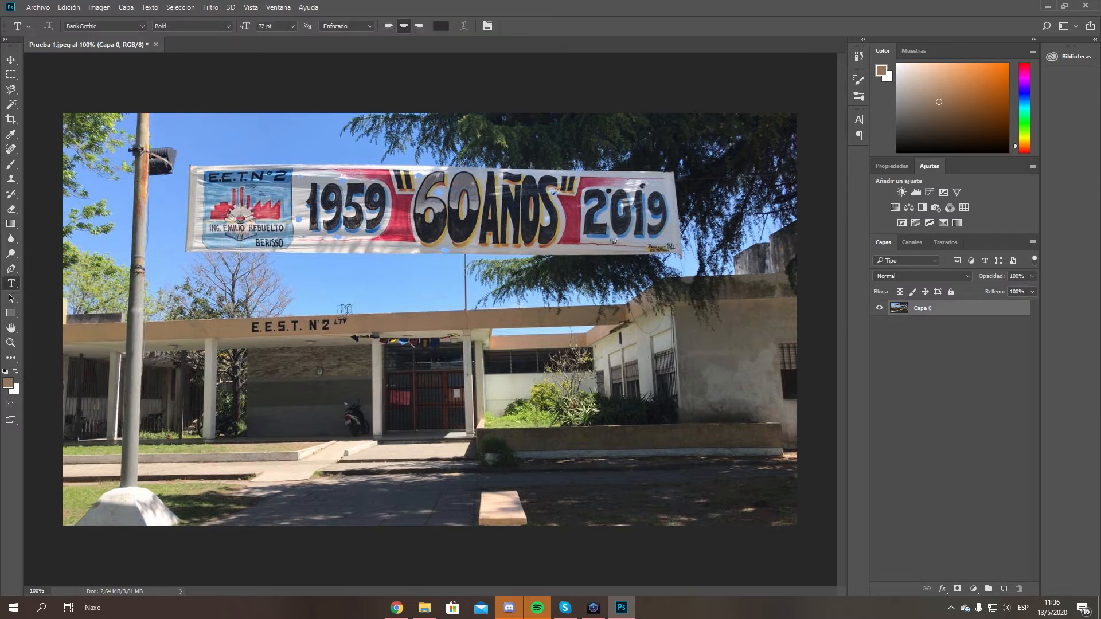
{"action": "left_click", "coordinate": [314, 312]}
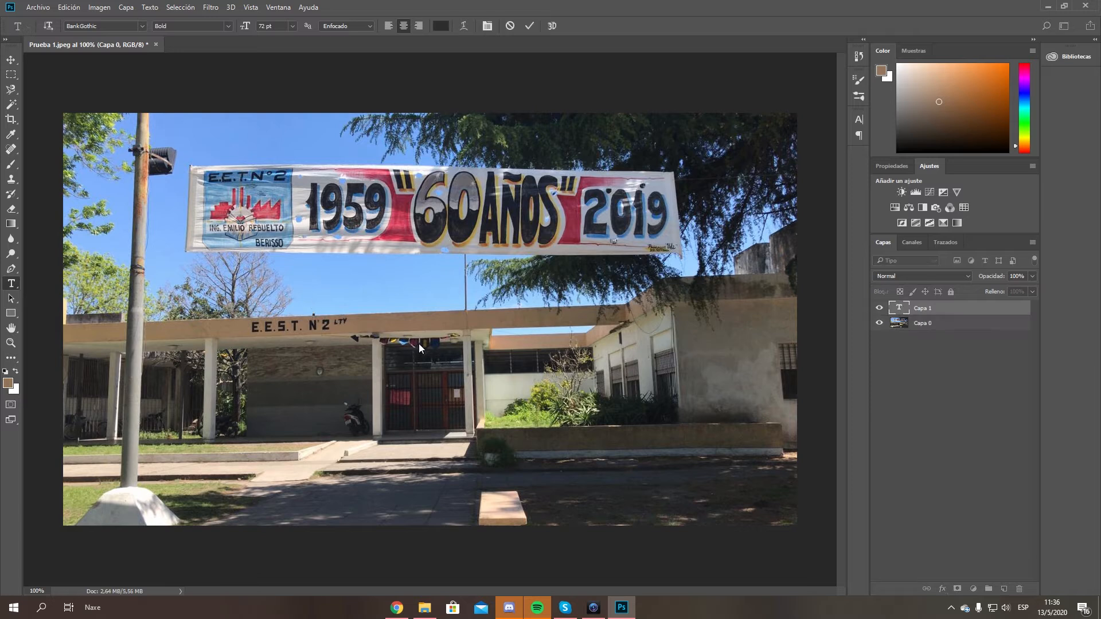
{"action": "type", "text": "ESCUELA TECNICA"}
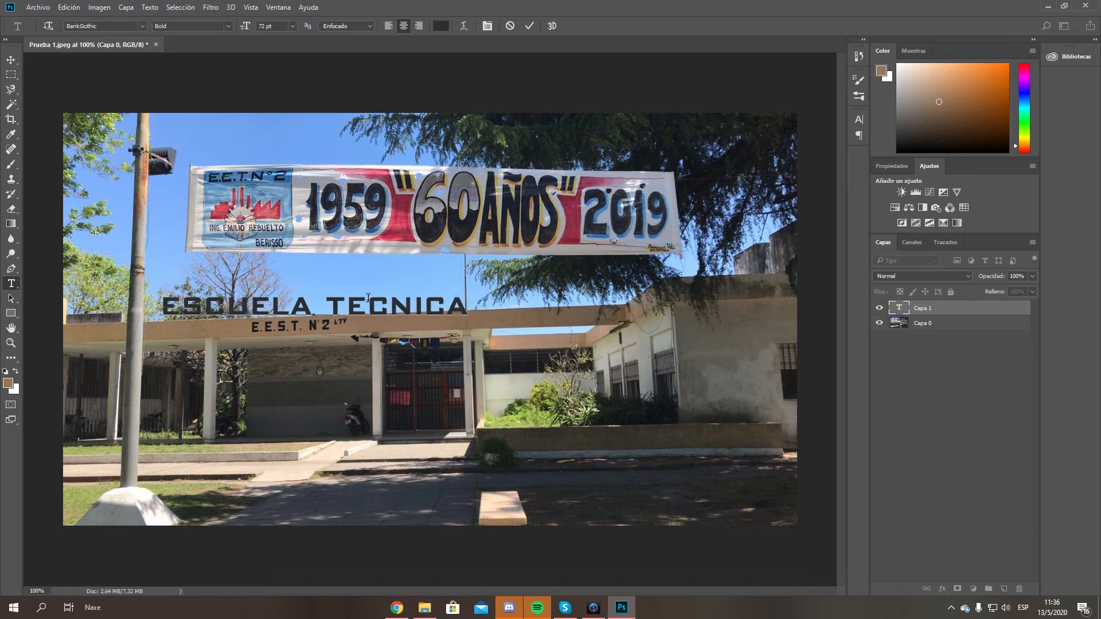
{"action": "key", "text": "ctrl+a"}
{"action": "key", "text": "BackSpace"}
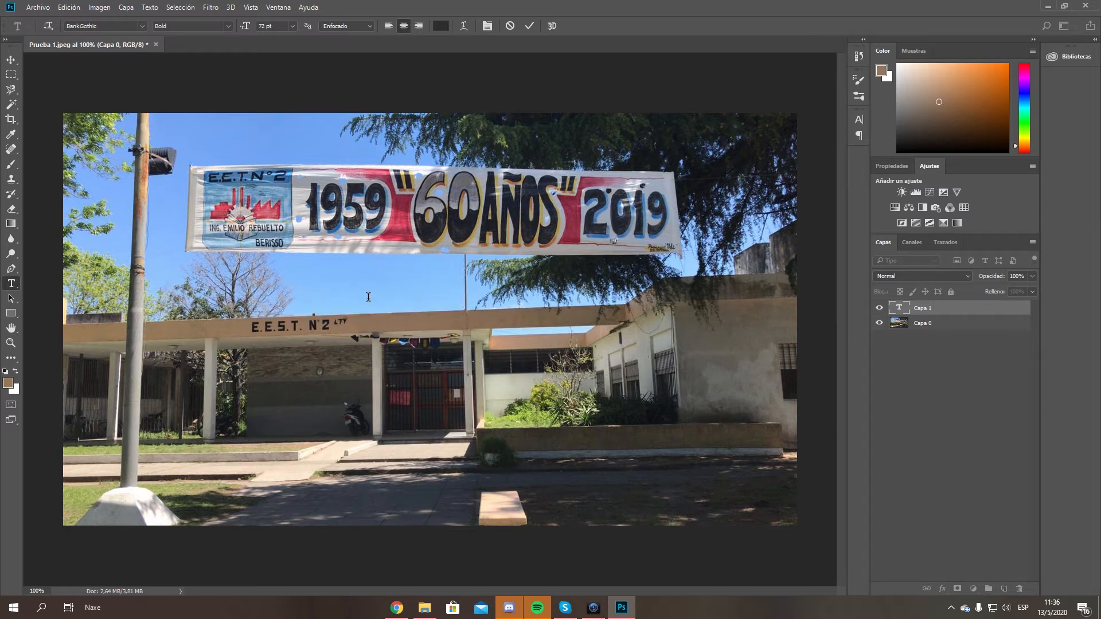
{"action": "left_click", "coordinate": [529, 26]}
Step: Zoom in on the photo to 300%, zoom out in steps to 100% and fit it to the screen
{"action": "key", "text": "z"}
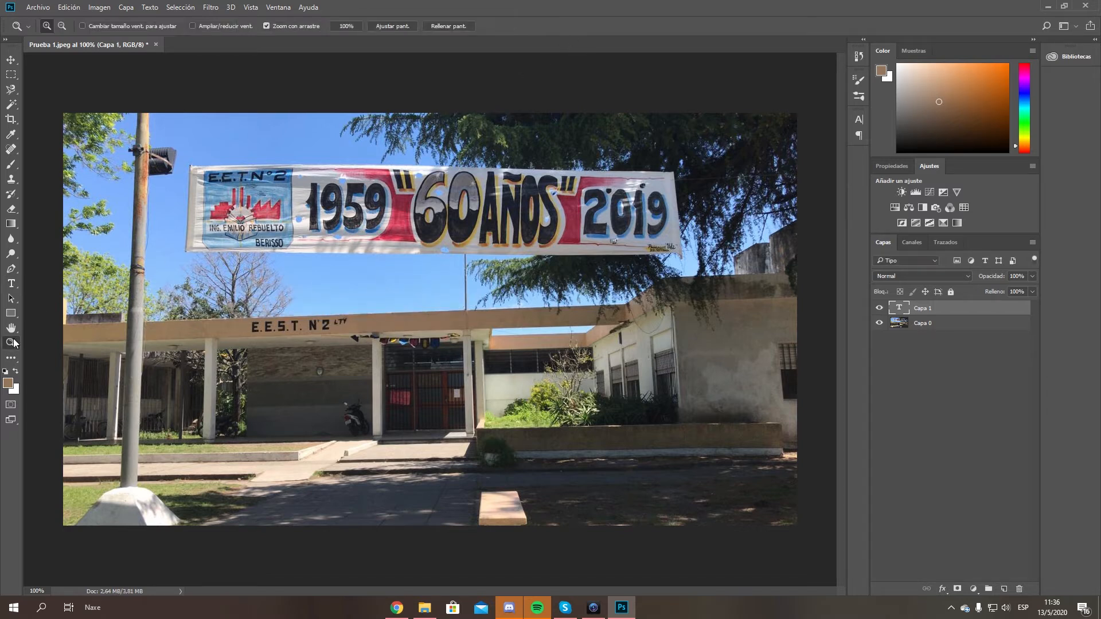
{"action": "left_click", "coordinate": [395, 297]}
{"action": "left_click", "coordinate": [395, 296]}
{"action": "right_click", "coordinate": [396, 287]}
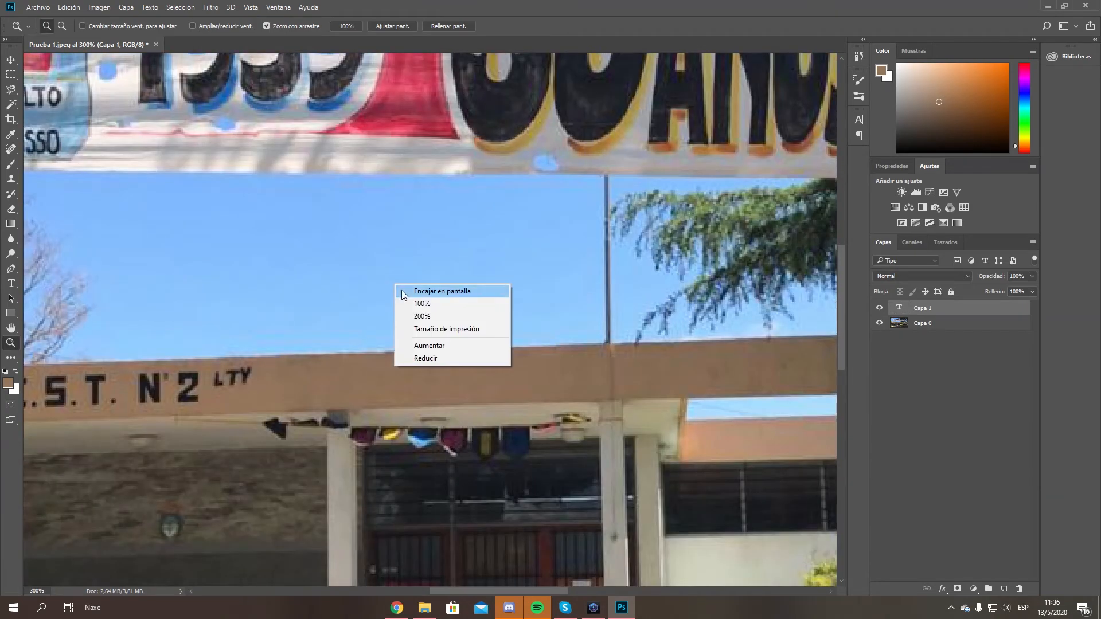
{"action": "left_click", "coordinate": [414, 355]}
{"action": "right_click", "coordinate": [398, 321]}
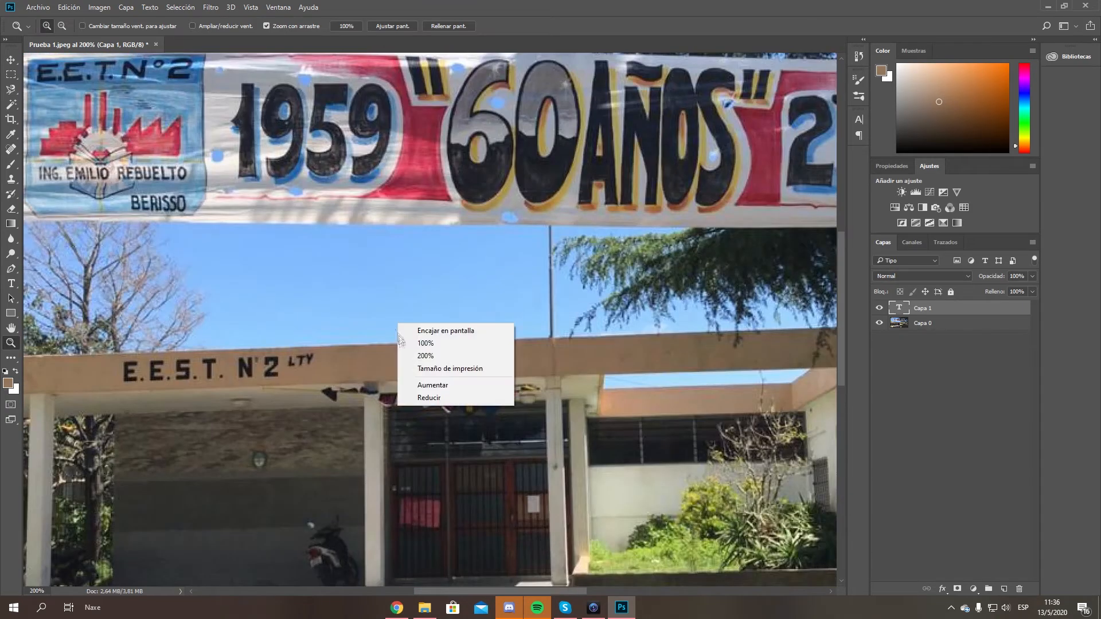
{"action": "left_click", "coordinate": [416, 400]}
{"action": "right_click", "coordinate": [417, 366]}
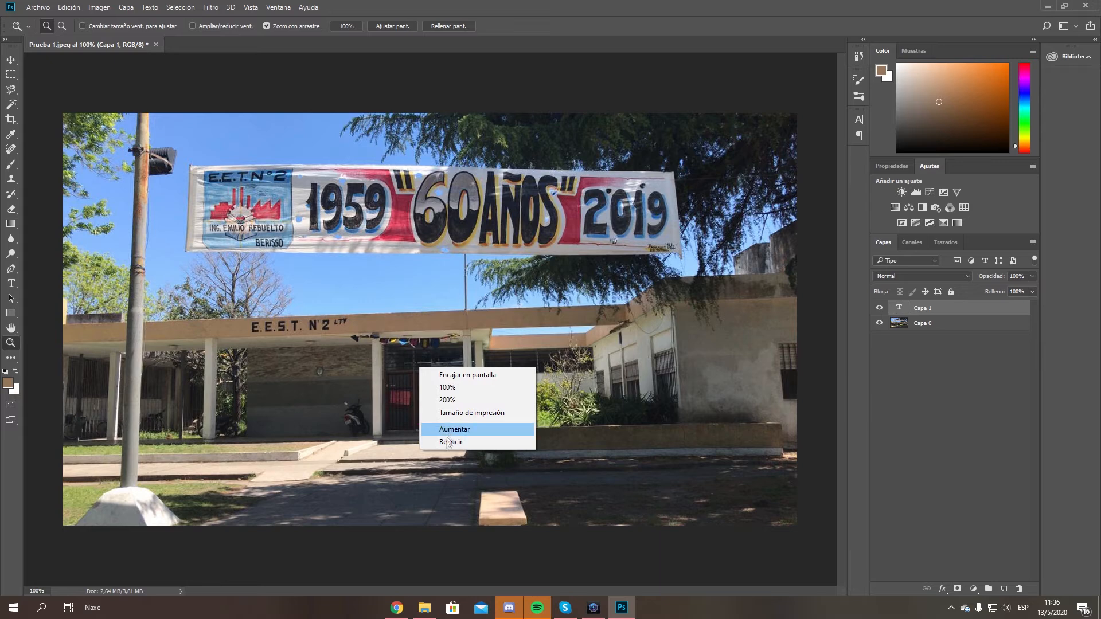
{"action": "left_click", "coordinate": [455, 373]}
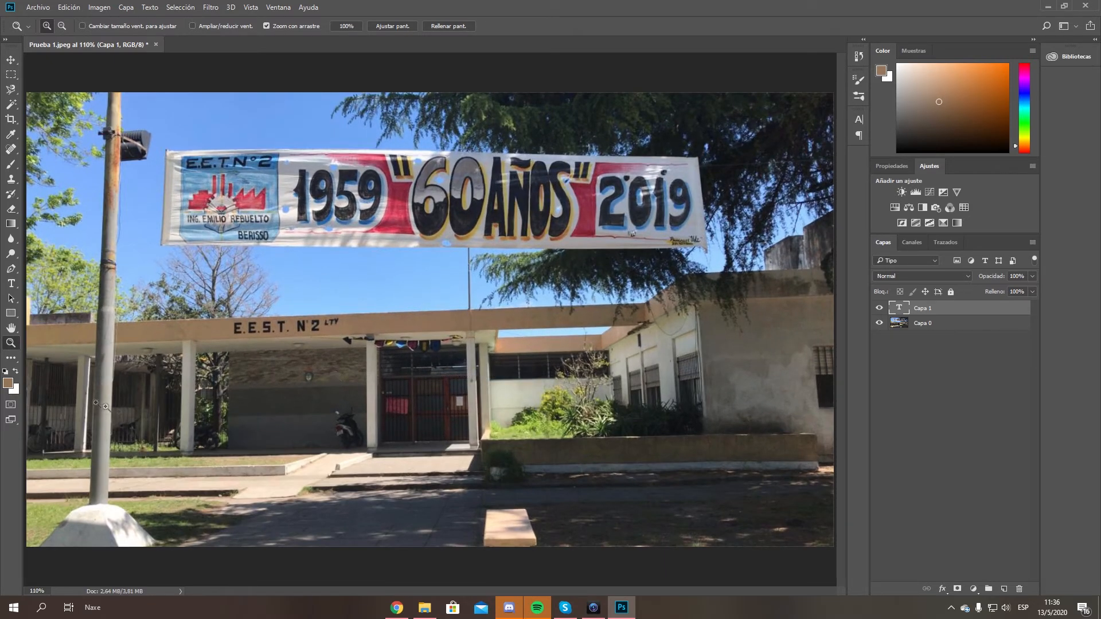
Step: Set the foreground colour to bright orange and the background colour to red ff0000
{"action": "left_click", "coordinate": [8, 382]}
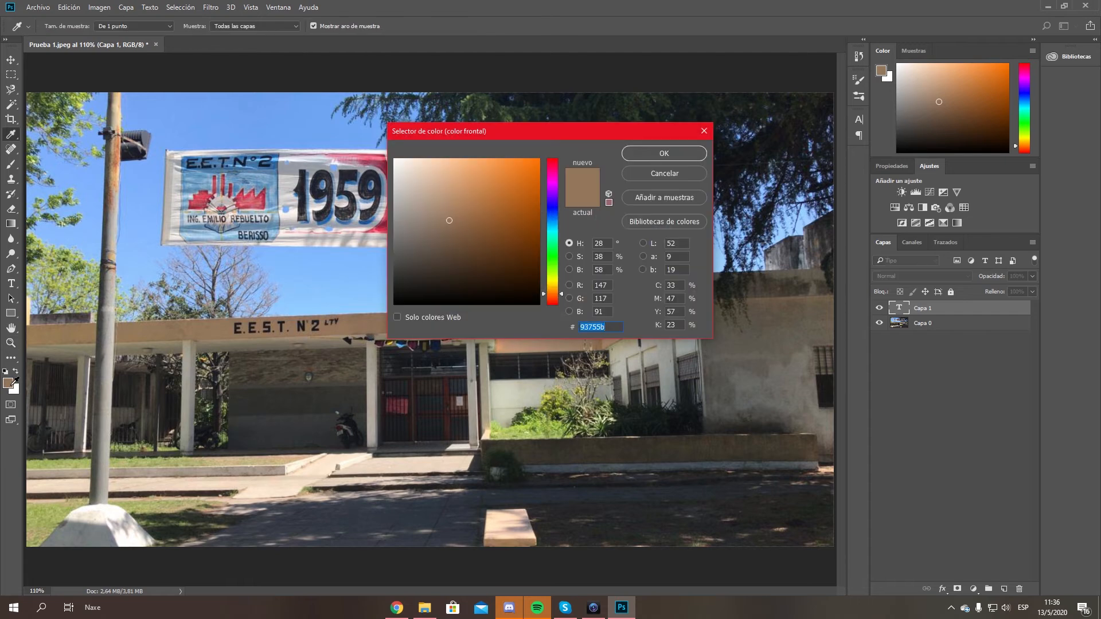
{"action": "left_click", "coordinate": [538, 160]}
{"action": "left_click", "coordinate": [664, 154]}
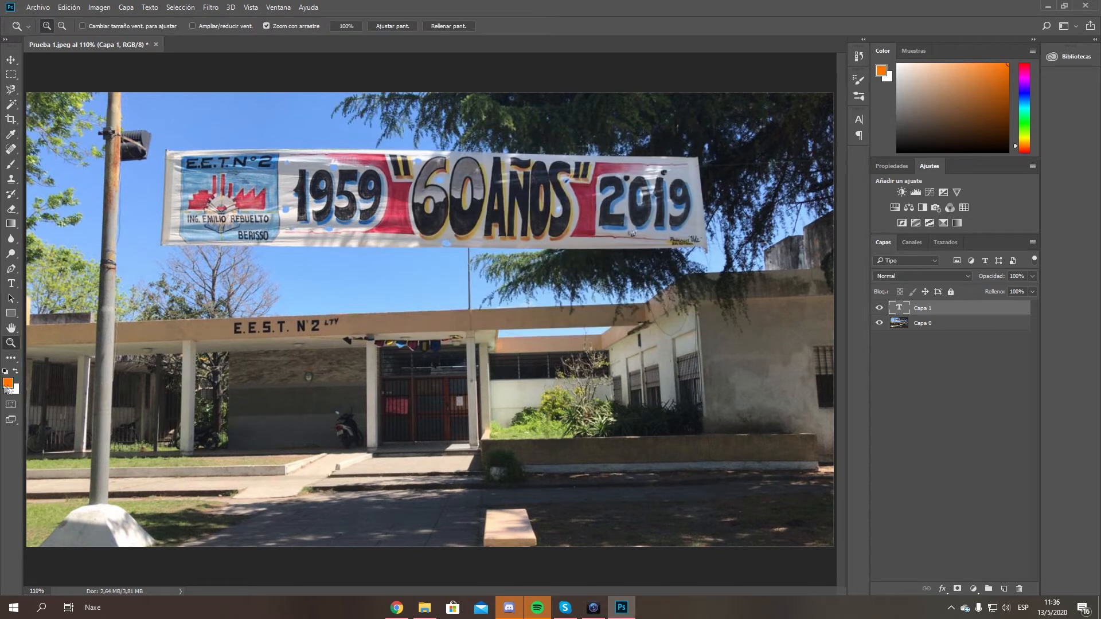
{"action": "left_click", "coordinate": [14, 391]}
{"action": "left_click", "coordinate": [538, 160]}
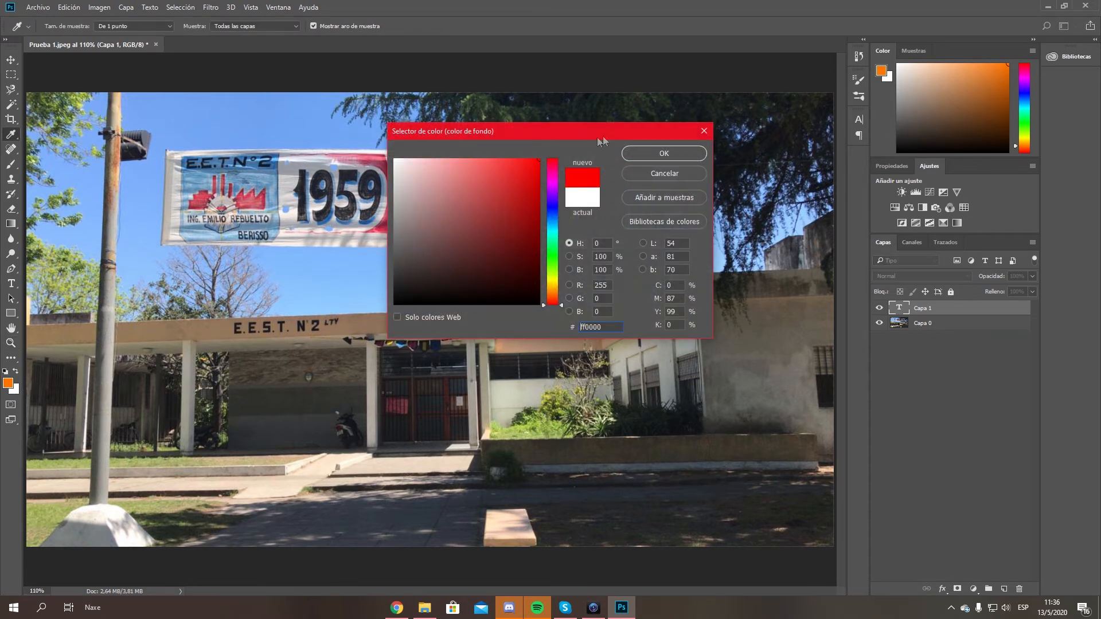
{"action": "key", "text": "Return"}
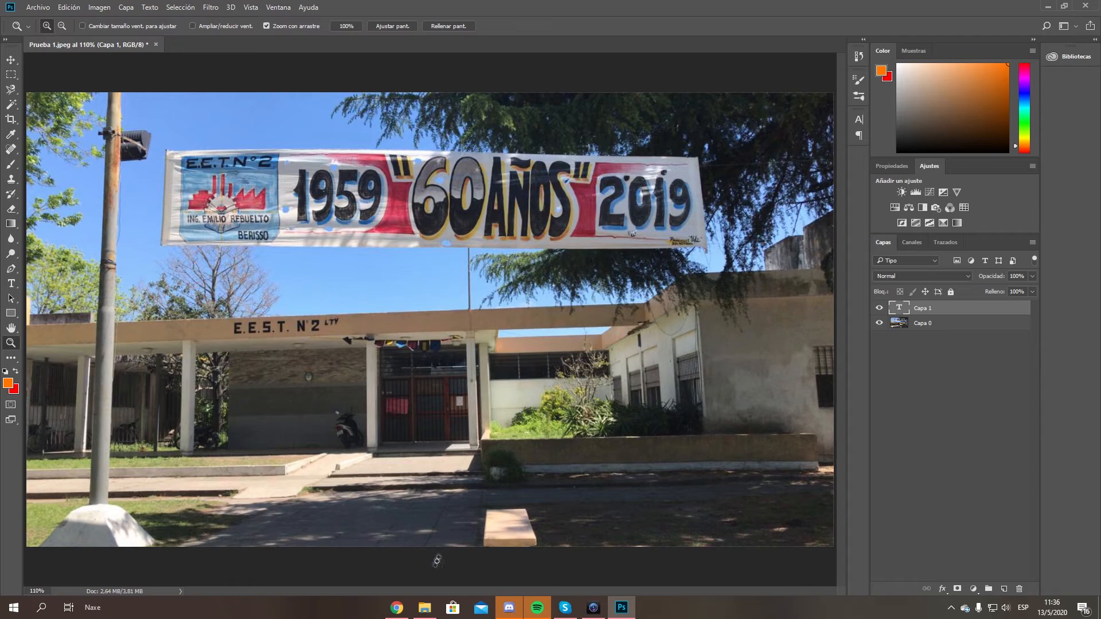
Step: Place the Prueba 3 image from the file explorer over the photo and scale it to 1.82%
{"action": "left_click", "coordinate": [424, 607]}
{"action": "left_click_drag", "start_coordinate": [255, 140], "coordinate": [424, 333]}
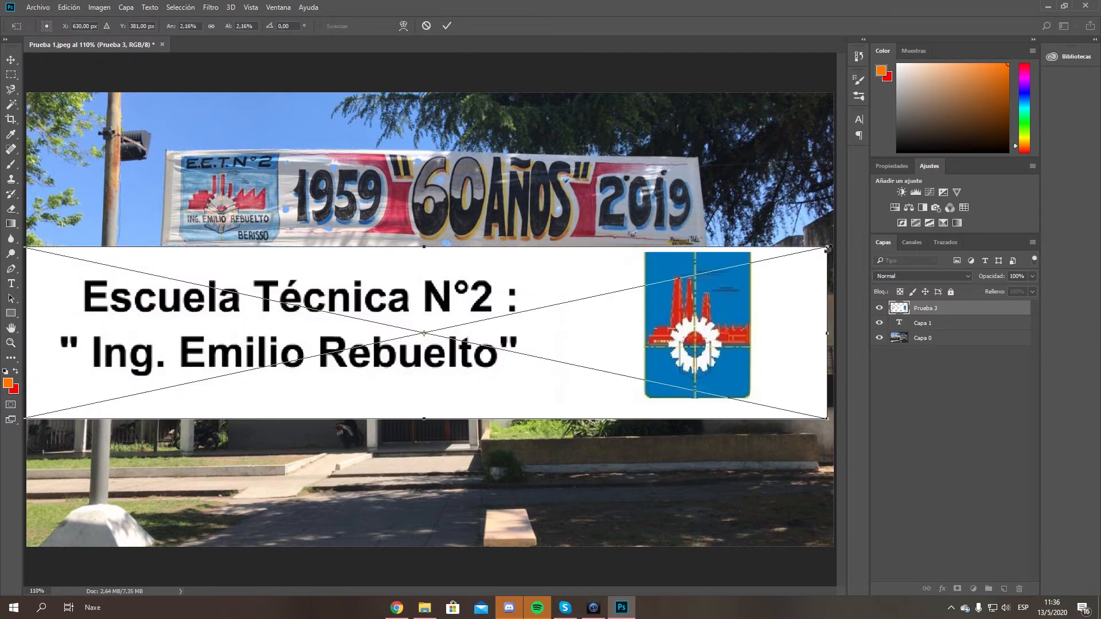
{"action": "left_click_drag", "start_coordinate": [827, 247], "coordinate": [764, 261]}
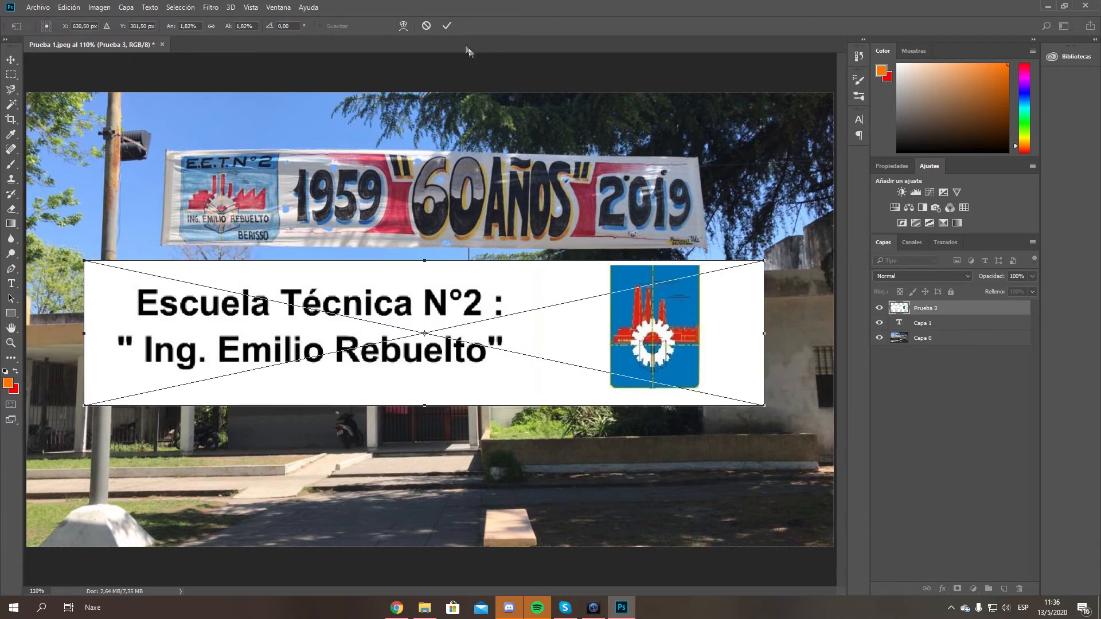
{"action": "left_click", "coordinate": [447, 26]}
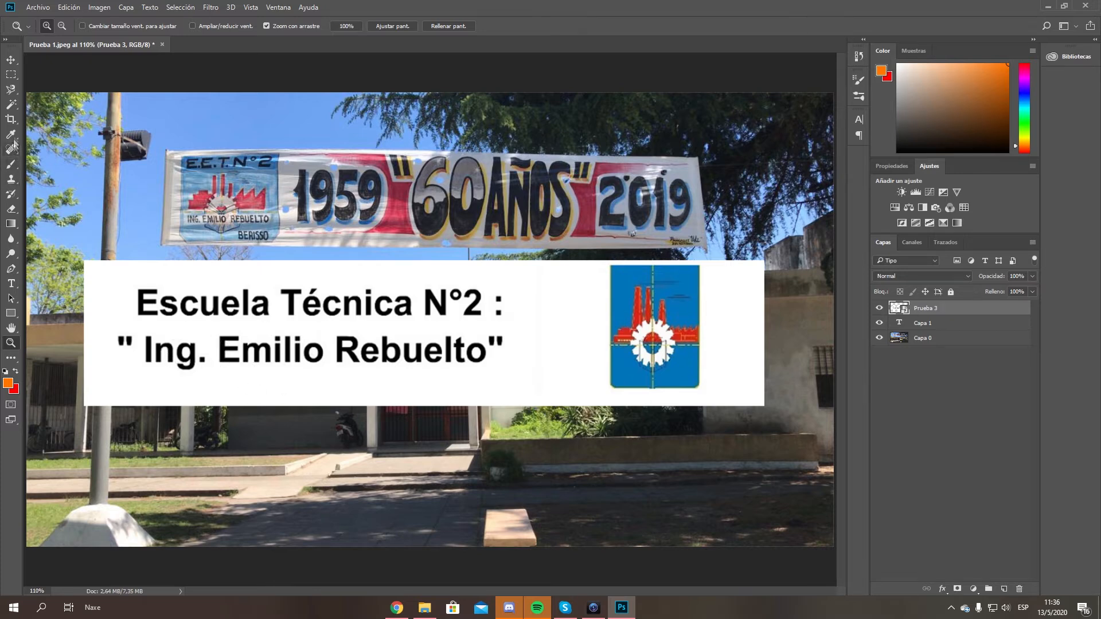
Step: Select the white background around the lettering and the shield on the Prueba 3 layer with the Magic Wand
{"action": "left_click", "coordinate": [13, 105]}
{"action": "left_click", "coordinate": [122, 304]}
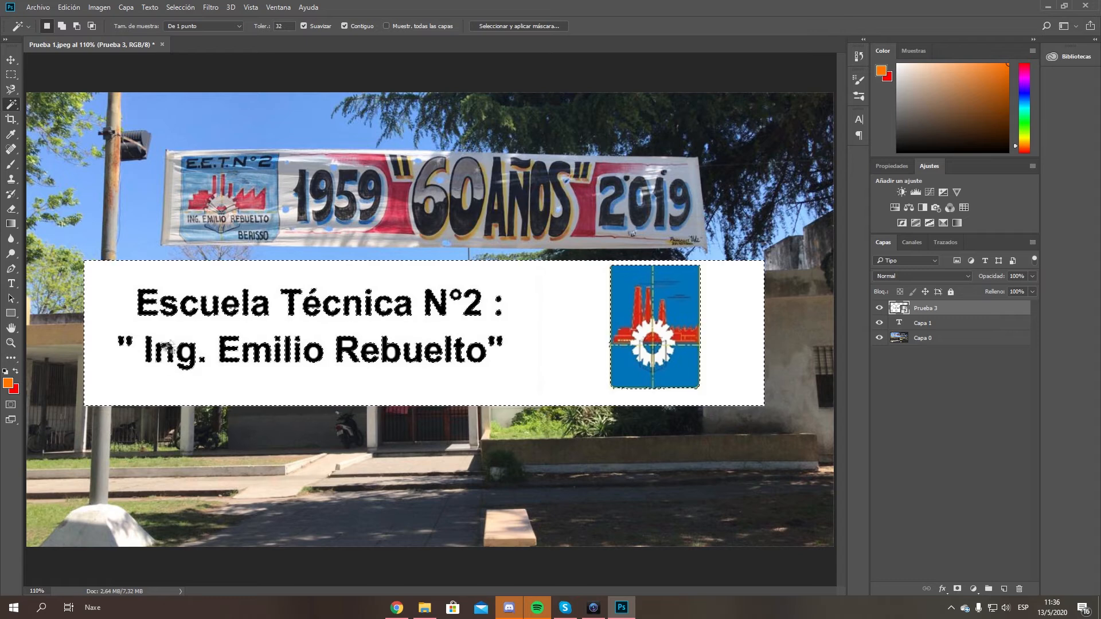
{"action": "key", "text": "ctrl+d"}
{"action": "left_click", "coordinate": [339, 395]}
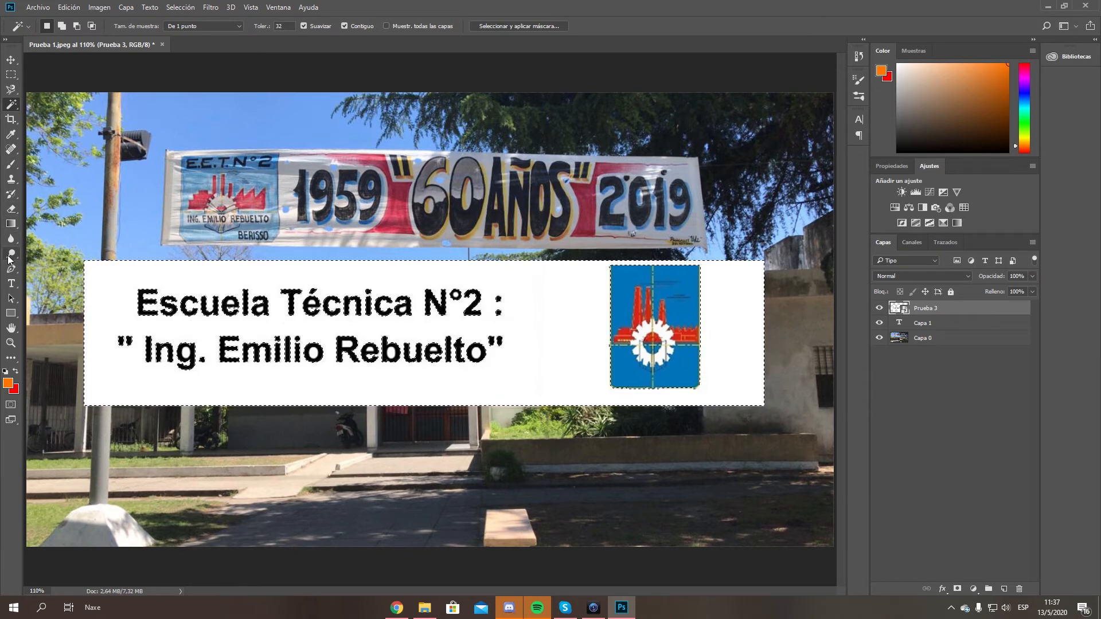
Step: Rasterize the Prueba 3 smart object so that the Eraser can be used on it
{"action": "left_click", "coordinate": [11, 209]}
{"action": "left_click", "coordinate": [124, 306]}
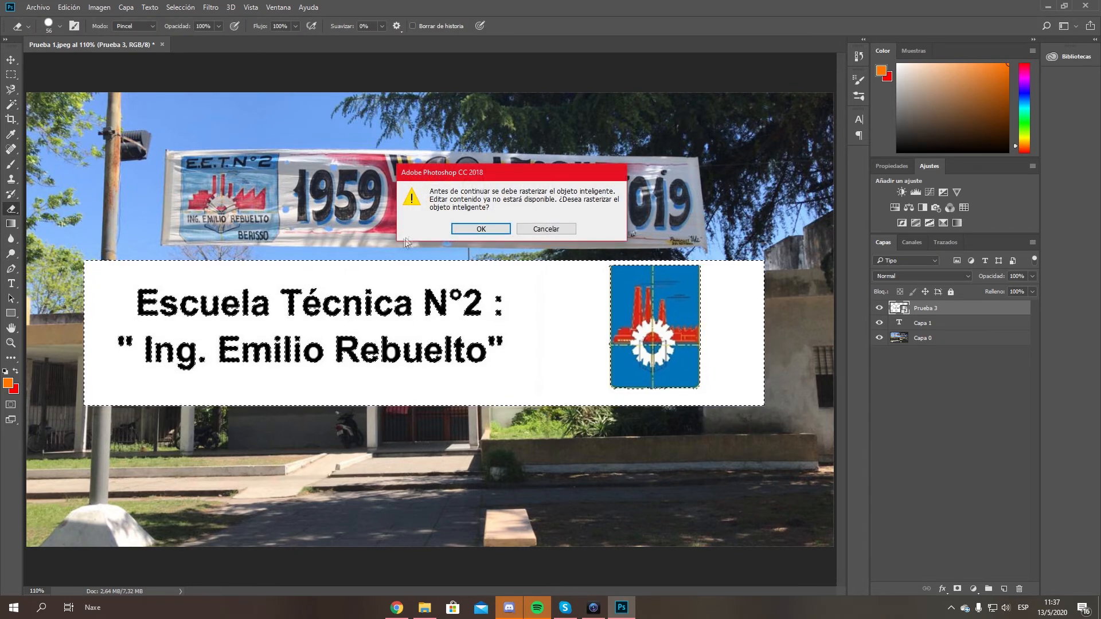
{"action": "left_click", "coordinate": [493, 230]}
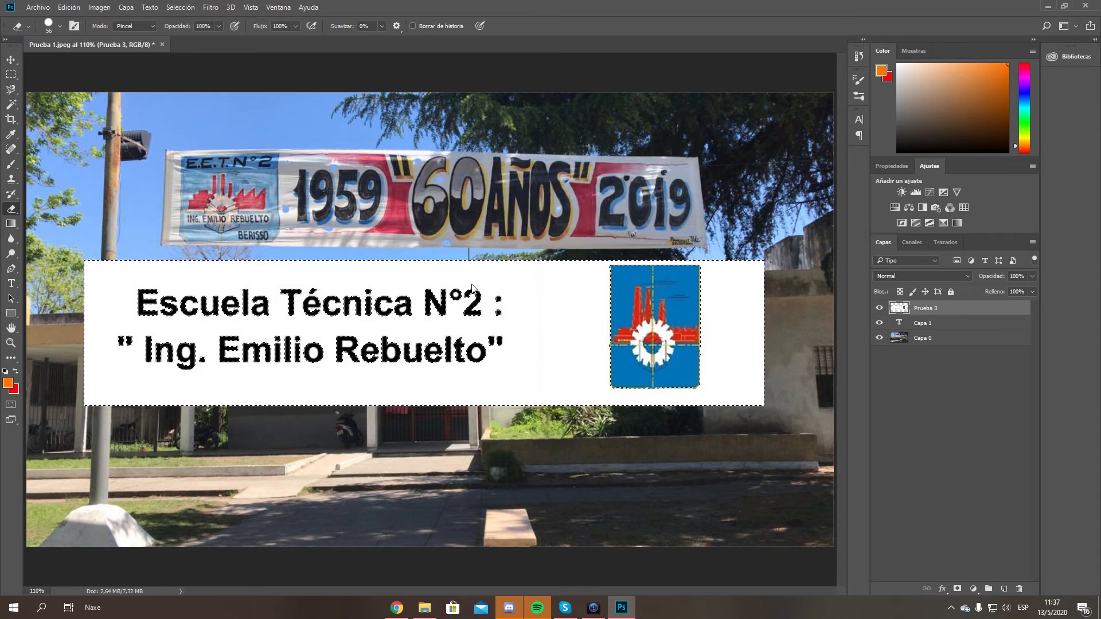
Step: Erase part of the selected white background on Prueba 3, delete the rest and clear the selection
{"action": "left_click_drag", "start_coordinate": [458, 268], "coordinate": [292, 267]}
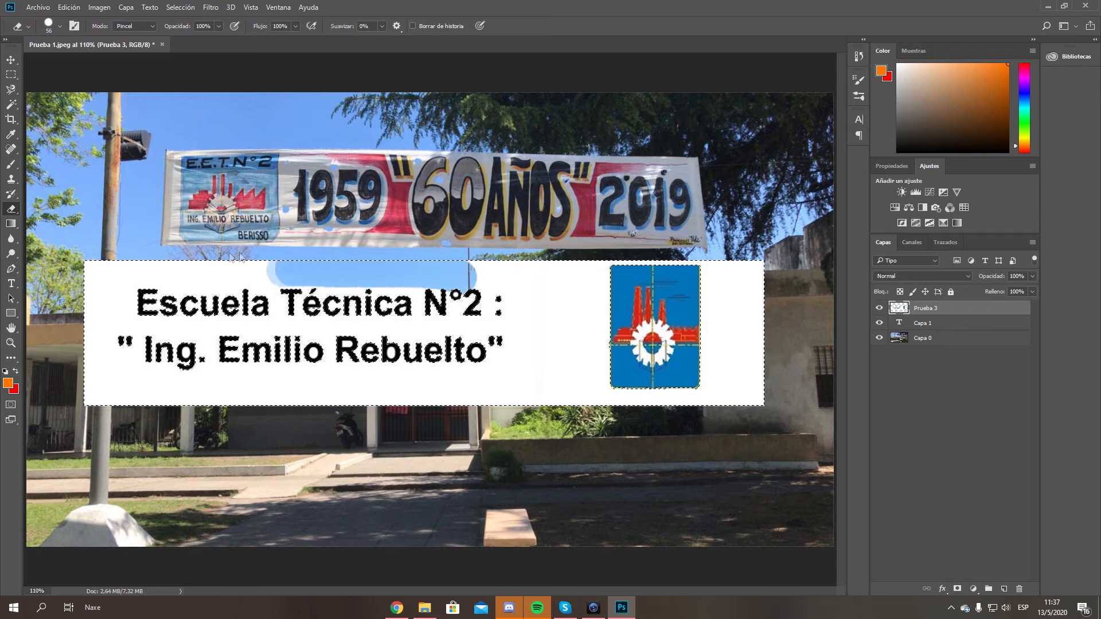
{"action": "mouse_move", "coordinate": [127, 287]}
{"action": "left_mouse_down"}
{"action": "mouse_move", "coordinate": [364, 322]}
{"action": "mouse_move", "coordinate": [289, 384]}
{"action": "mouse_move", "coordinate": [304, 320]}
{"action": "mouse_move", "coordinate": [250, 316]}
{"action": "mouse_move", "coordinate": [296, 357]}
{"action": "left_mouse_up"}
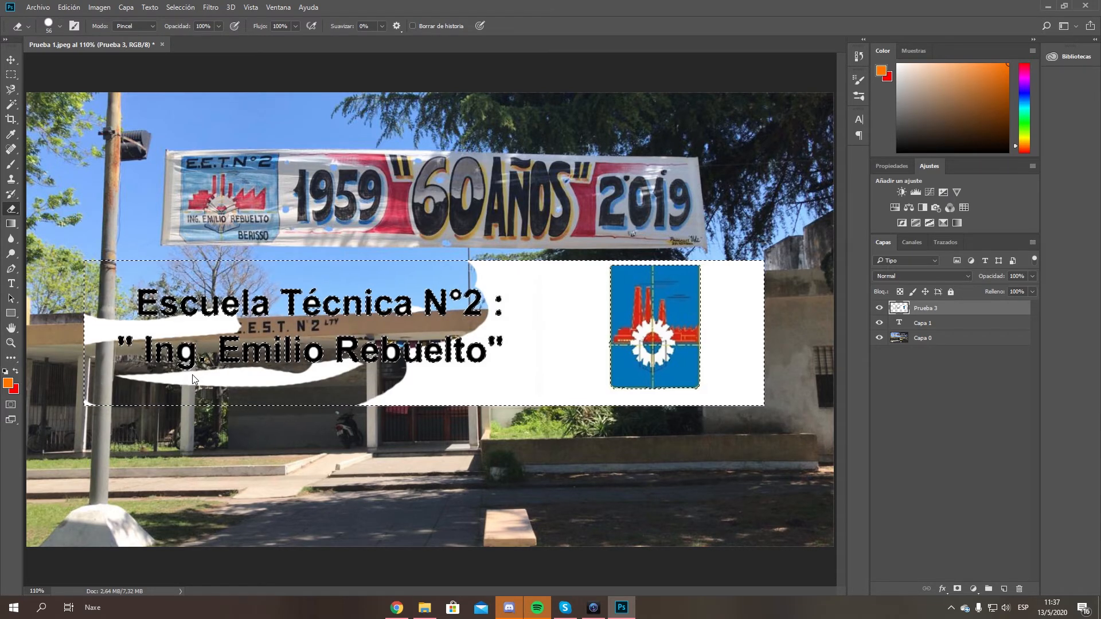
{"action": "key", "text": "Delete"}
{"action": "key", "text": "ctrl+d"}
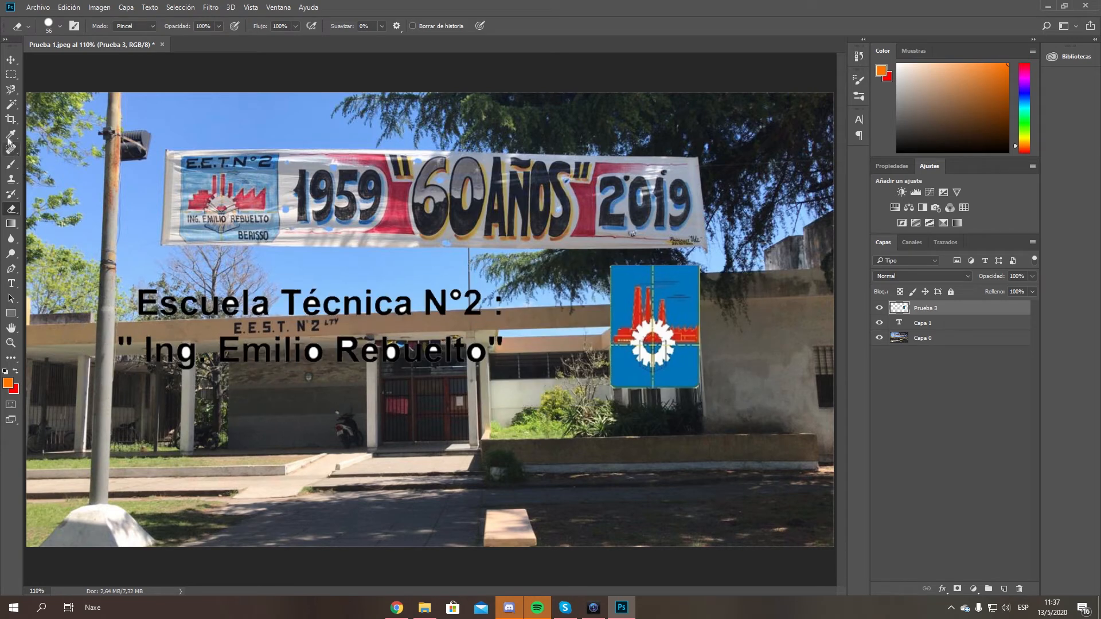
Step: Delete the white fill left inside the letters of "Escuela Técnica" on the Prueba 3 layer using Magic Wand selections
{"action": "left_click", "coordinate": [11, 104]}
{"action": "left_click", "coordinate": [11, 343]}
{"action": "left_click", "coordinate": [229, 314]}
{"action": "left_click", "coordinate": [229, 313]}
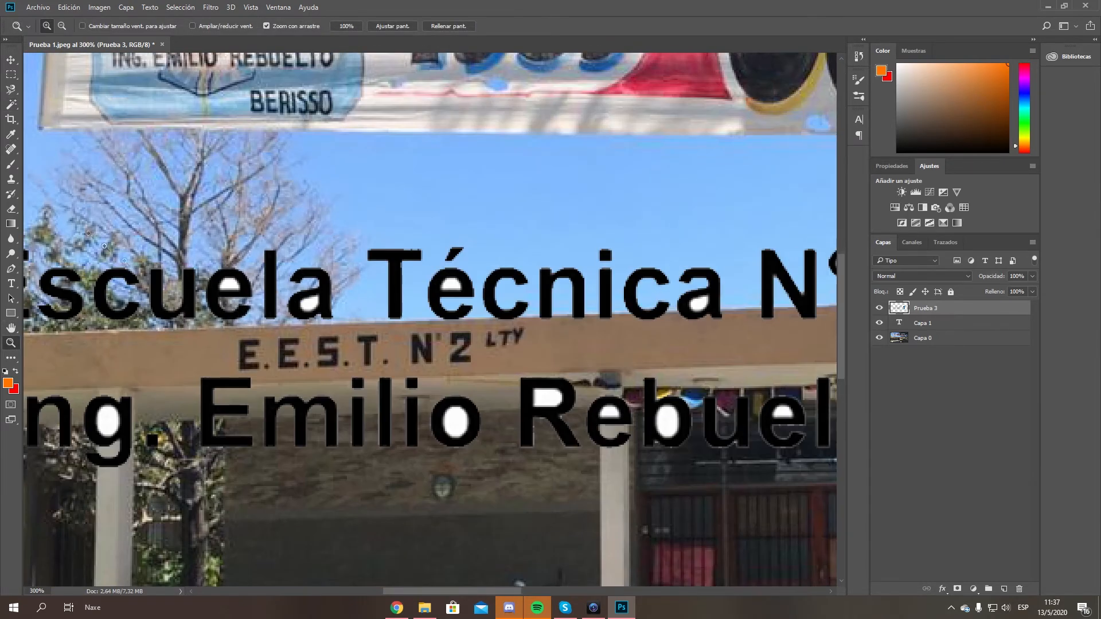
{"action": "left_click", "coordinate": [11, 104]}
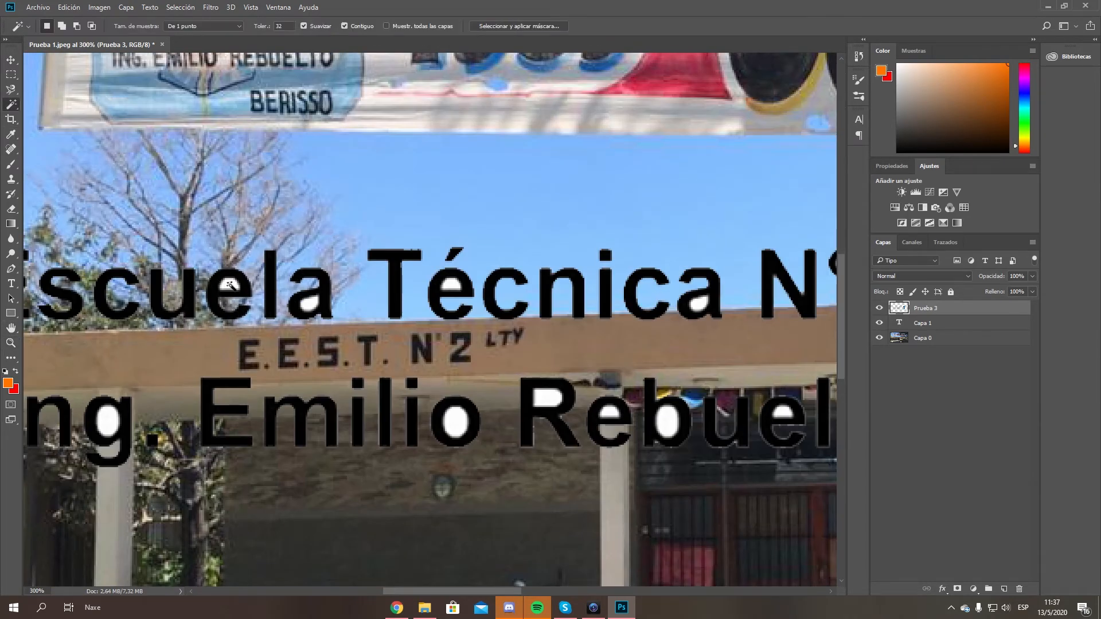
{"action": "key", "text": "Delete"}
{"action": "left_click", "coordinate": [309, 304]}
{"action": "key", "text": "Delete"}
{"action": "left_click", "coordinate": [448, 286]}
{"action": "key", "text": "Delete"}
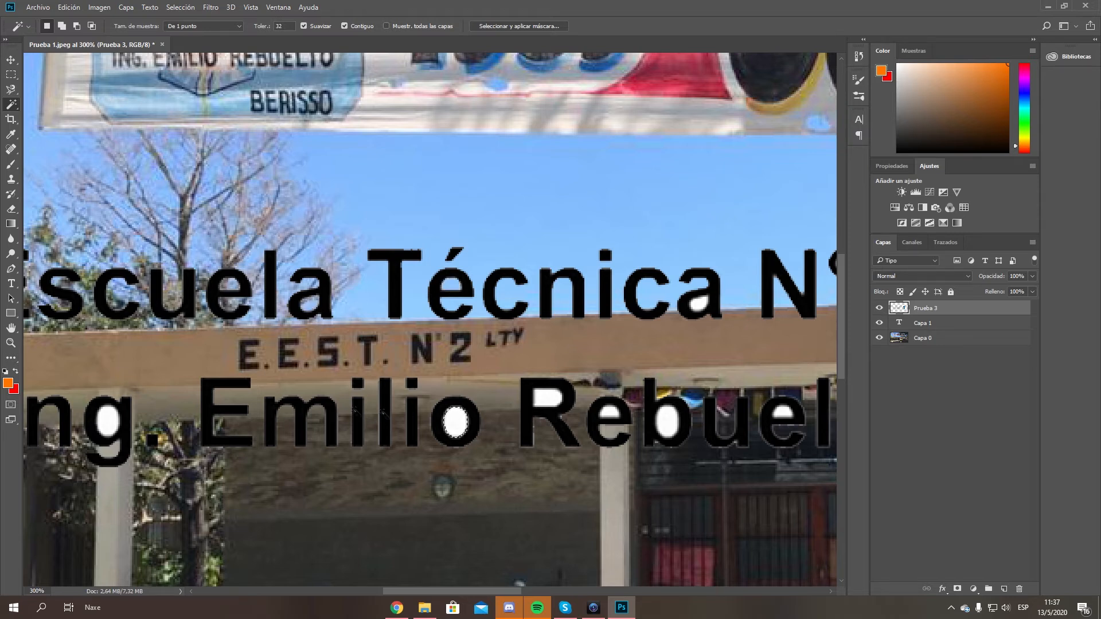
Step: Remove the white fill inside the o, g, R, b and e in the second line of the Prueba 3 lettering
{"action": "left_click", "coordinate": [455, 421]}
{"action": "key", "text": "Delete"}
{"action": "left_click", "coordinate": [109, 422]}
{"action": "key", "text": "Delete"}
{"action": "left_click", "coordinate": [550, 402]}
{"action": "key", "text": "Delete"}
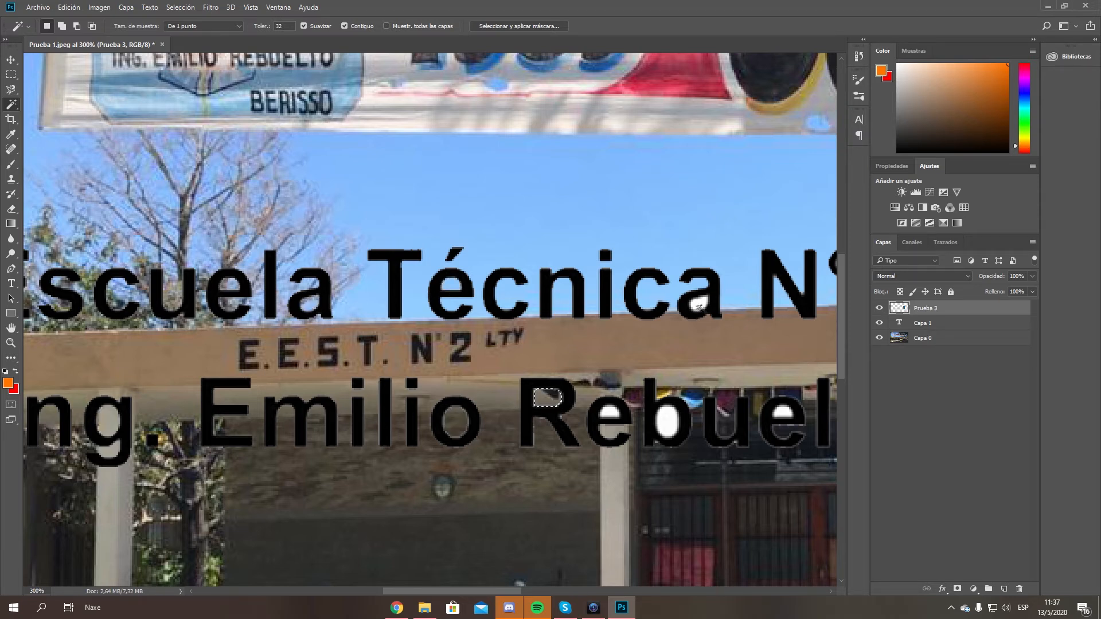
{"action": "left_click", "coordinate": [667, 421]}
{"action": "key", "text": "Delete"}
{"action": "left_click", "coordinate": [605, 413]}
{"action": "key", "text": "Delete"}
Step: Clear the white from the last o and e of the second line and from the degree sign in "N°2"
{"action": "left_click", "coordinate": [554, 589]}
{"action": "left_click", "coordinate": [544, 423]}
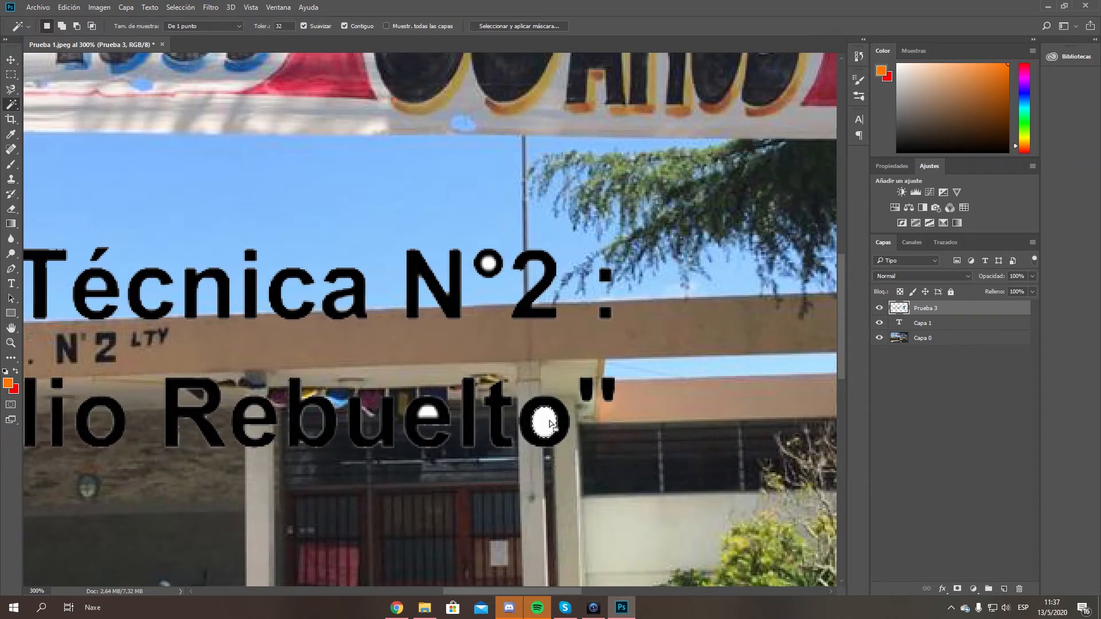
{"action": "key", "text": "Delete"}
{"action": "left_click", "coordinate": [431, 412]}
{"action": "key", "text": "Delete"}
{"action": "left_click", "coordinate": [494, 264]}
{"action": "key", "text": "Delete"}
{"action": "left_click_drag", "start_coordinate": [566, 590], "coordinate": [537, 584]}
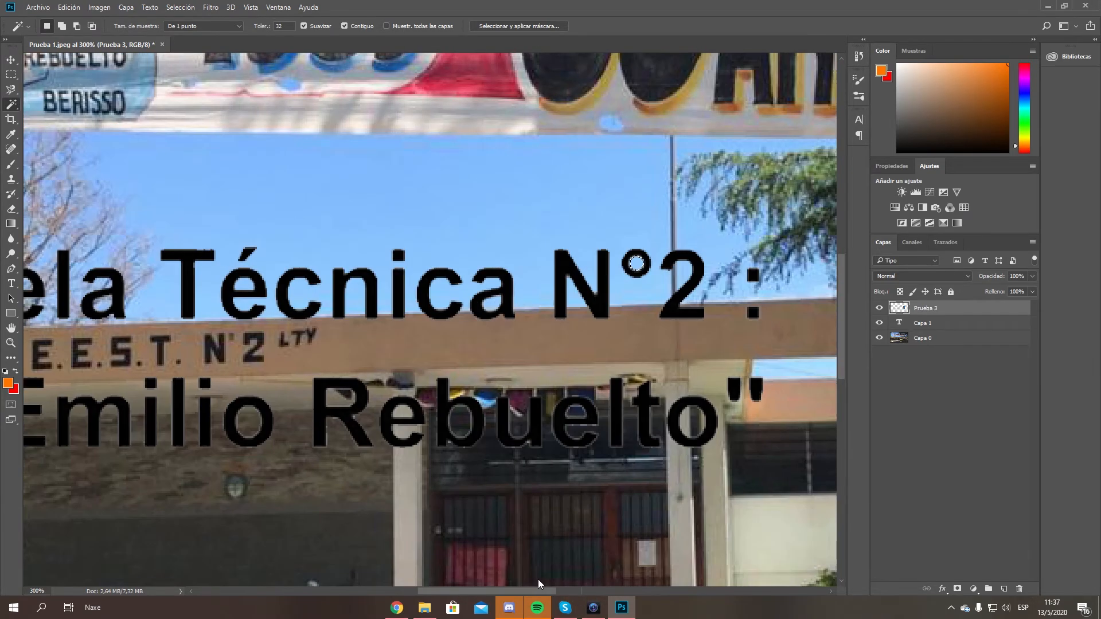
{"action": "left_click", "coordinate": [10, 343]}
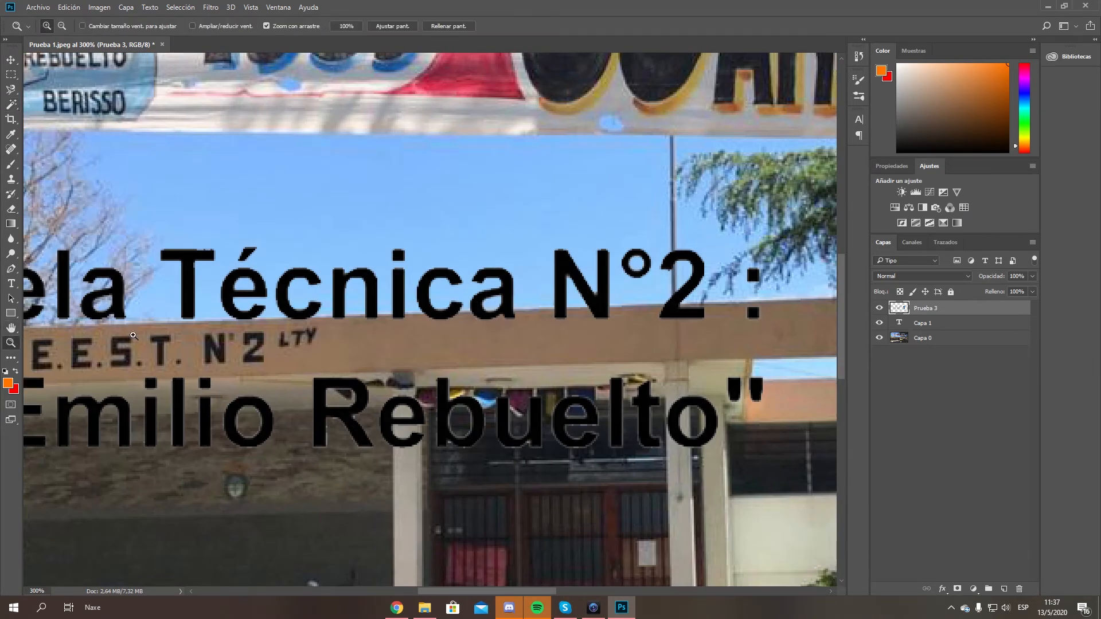
{"action": "right_click", "coordinate": [133, 332]}
{"action": "left_click", "coordinate": [163, 338]}
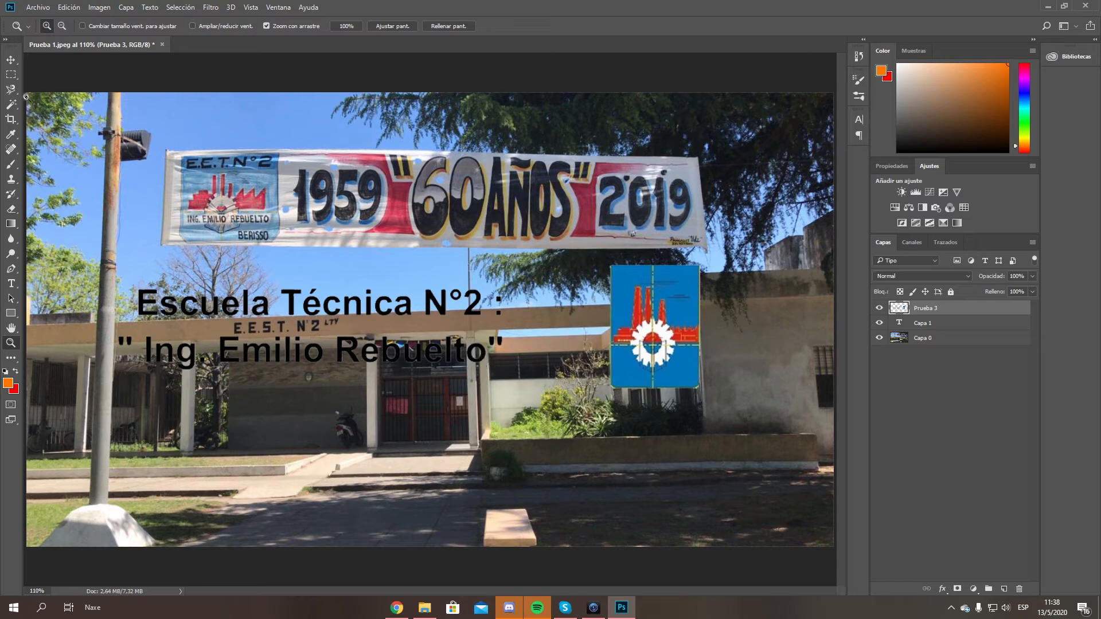
Step: Select the shield on Prueba 3 with a rectangular marquee, move it right beside the lettering and clear the selection
{"action": "left_click", "coordinate": [9, 78]}
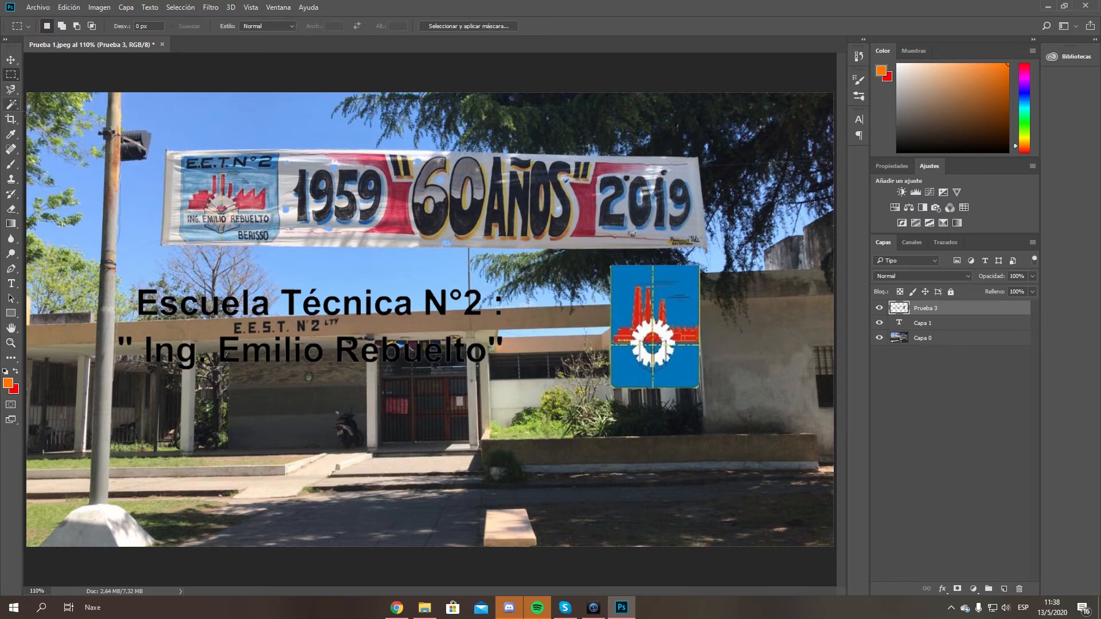
{"action": "left_click_drag", "start_coordinate": [597, 259], "coordinate": [717, 401]}
{"action": "left_click_drag", "start_coordinate": [685, 357], "coordinate": [572, 352]}
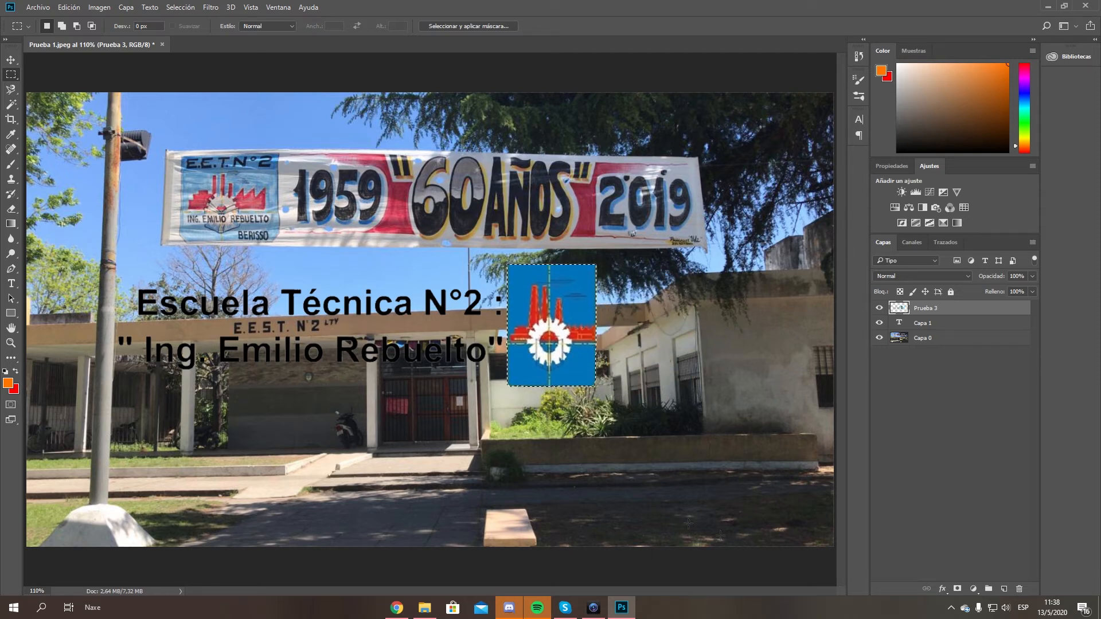
{"action": "left_click", "coordinate": [402, 423]}
Step: Scale the Prueba 3 lettering and shield to about 46% and place them in the photo's lower-right corner
{"action": "key", "text": "ctrl+t"}
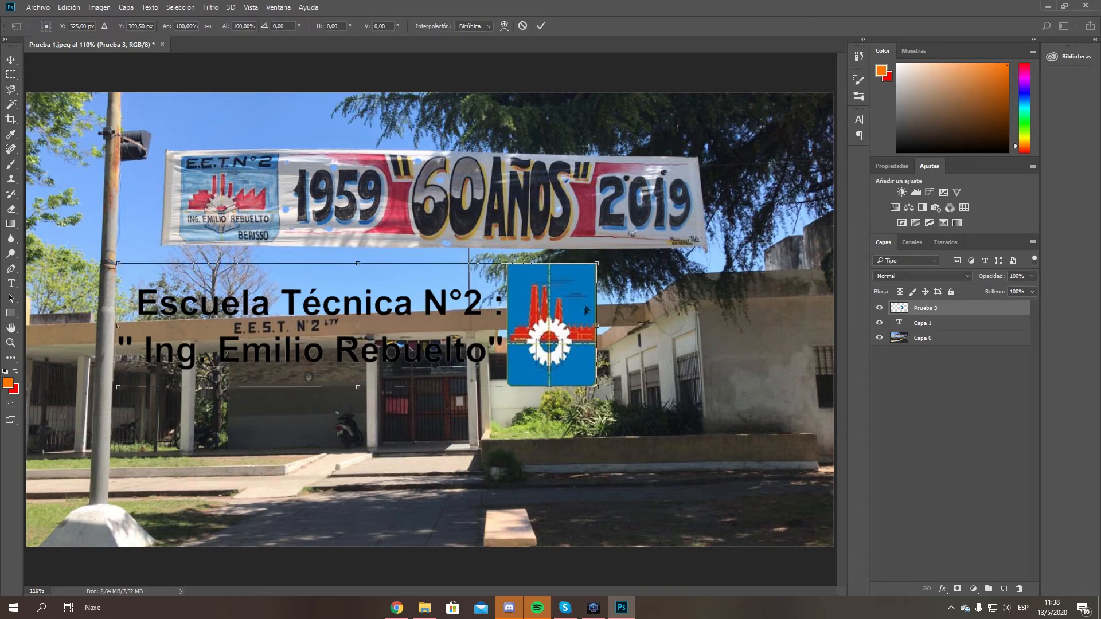
{"action": "left_click_drag", "start_coordinate": [600, 261], "coordinate": [535, 279]}
{"action": "left_click_drag", "start_coordinate": [481, 331], "coordinate": [724, 459]}
{"action": "left_click_drag", "start_coordinate": [779, 435], "coordinate": [736, 479]}
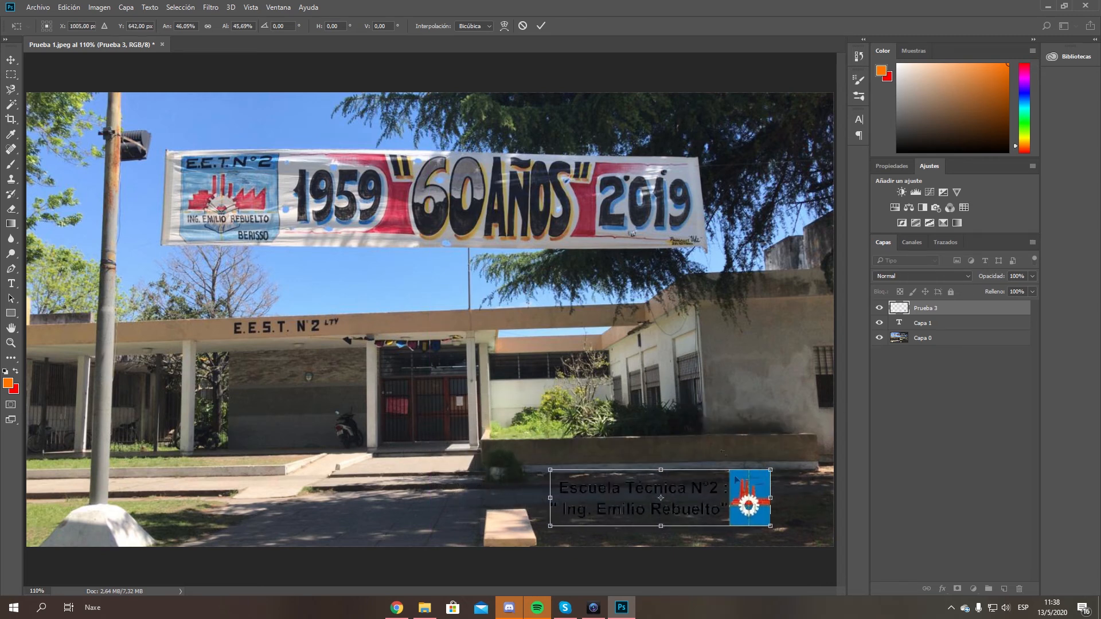
{"action": "left_click", "coordinate": [541, 26]}
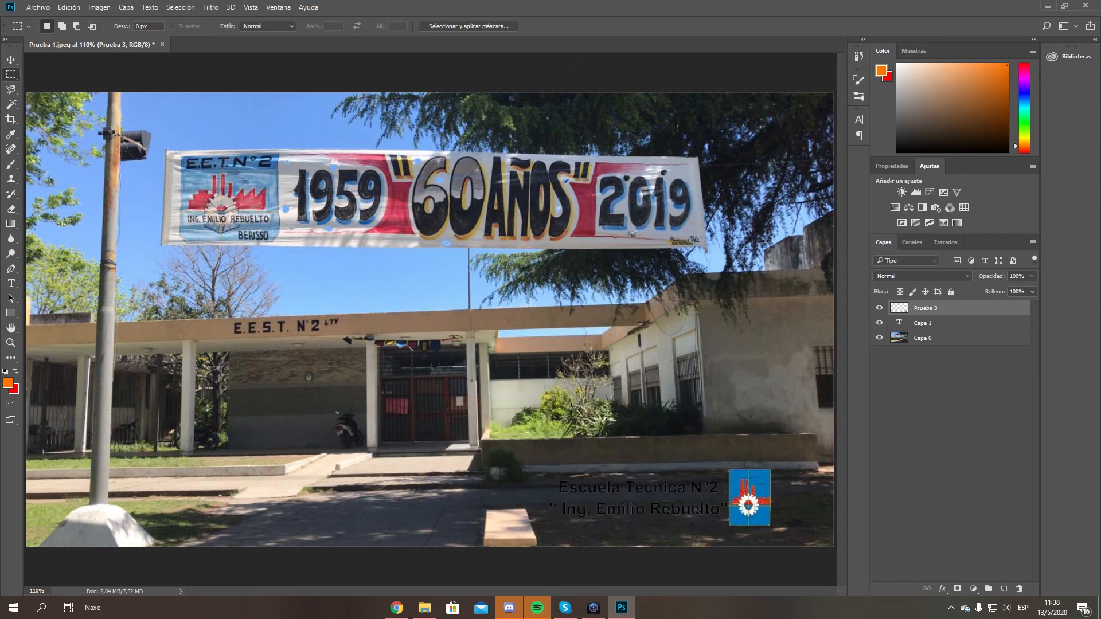
Step: Delete the unused text layer Capa 1
{"action": "left_click", "coordinate": [924, 340]}
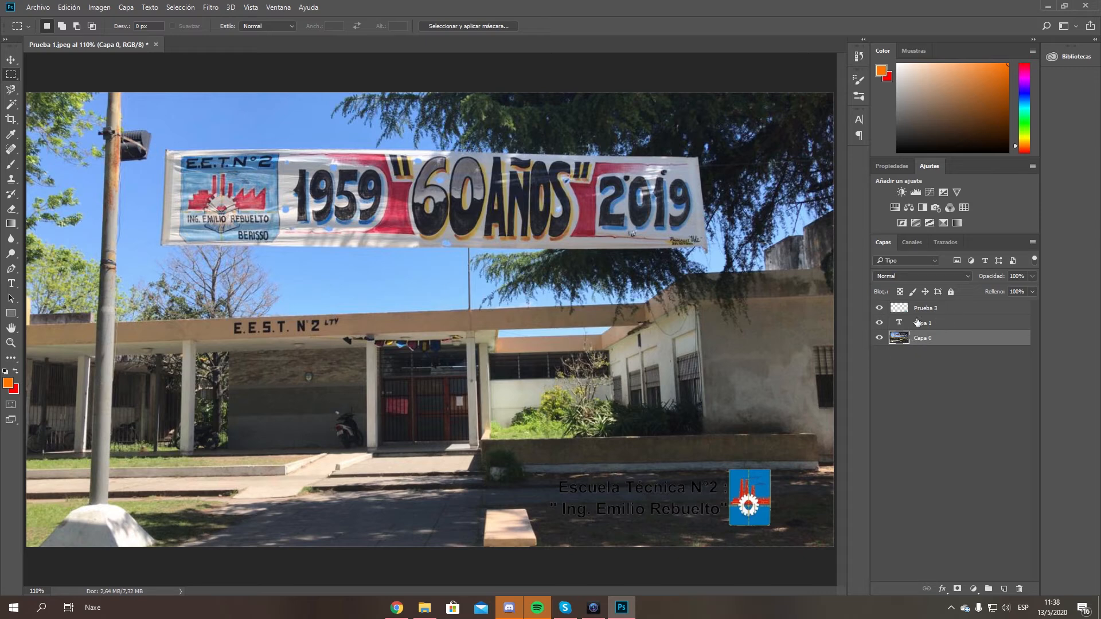
{"action": "left_click", "coordinate": [917, 323]}
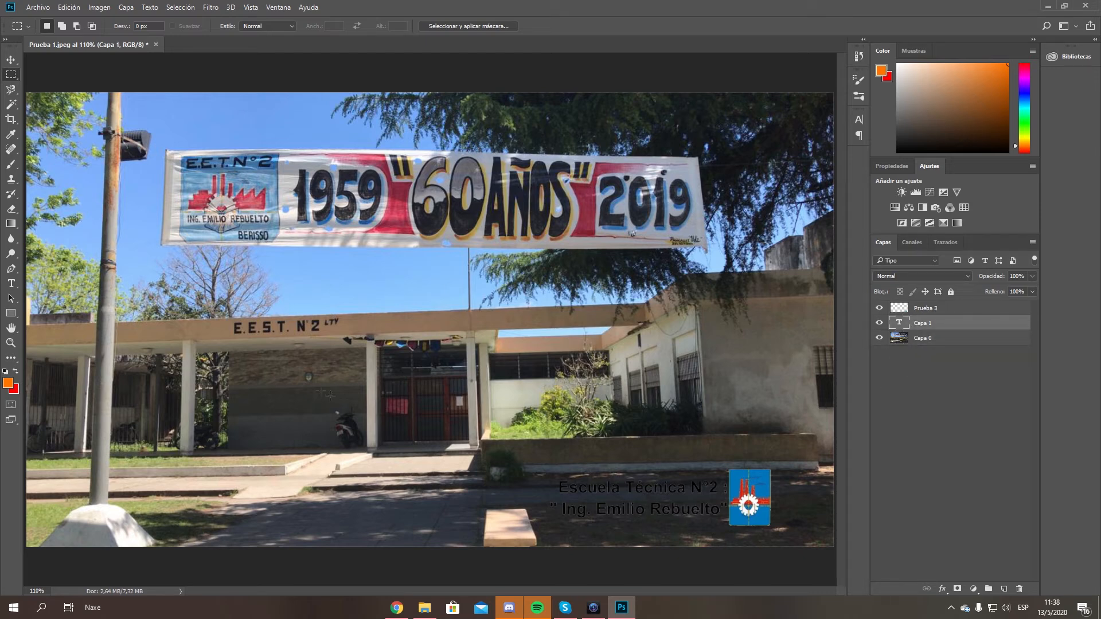
{"action": "right_click", "coordinate": [940, 323]}
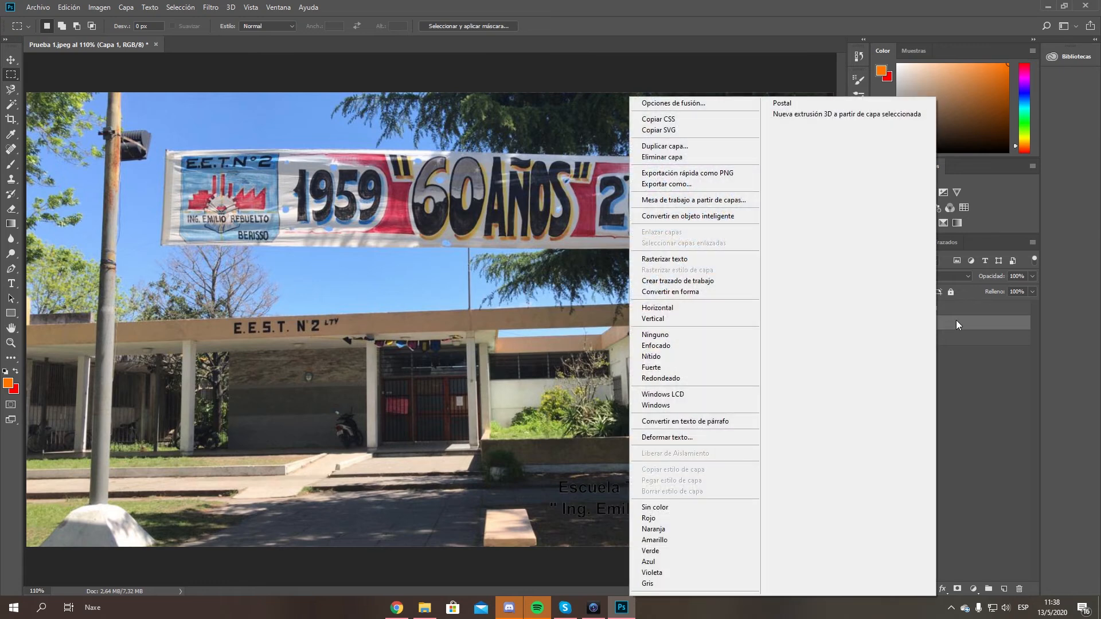
{"action": "left_click", "coordinate": [688, 171]}
{"action": "left_click", "coordinate": [453, 221]}
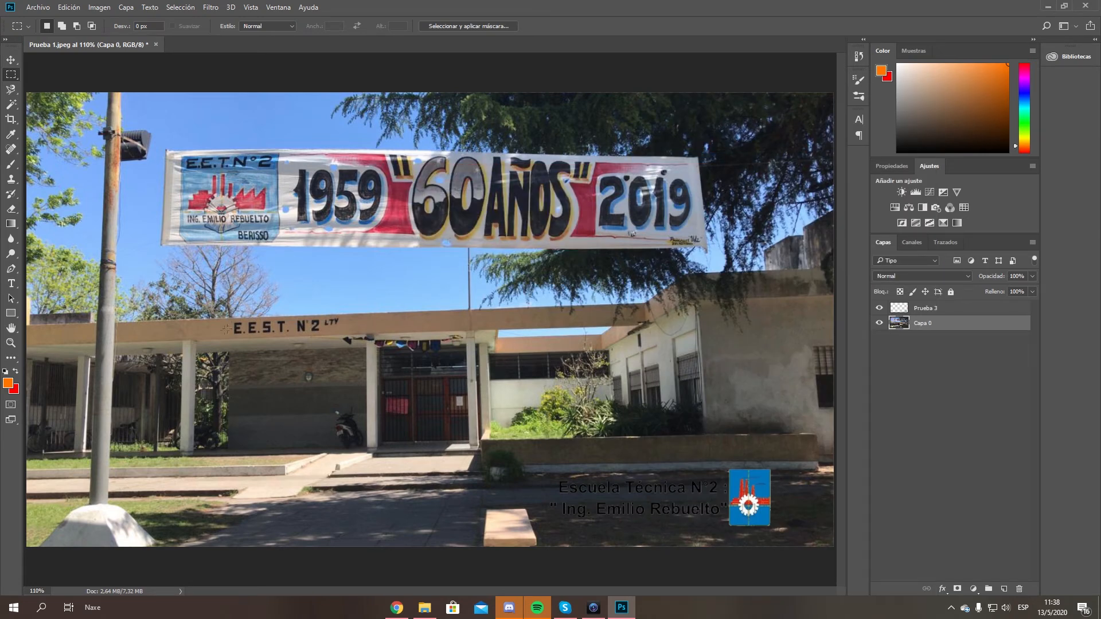
Step: Place the Prueba 5 image from the file explorer above Prueba 3, scale it to about 88.7% and move it to the photo's lower-left area
{"action": "left_click", "coordinate": [916, 311]}
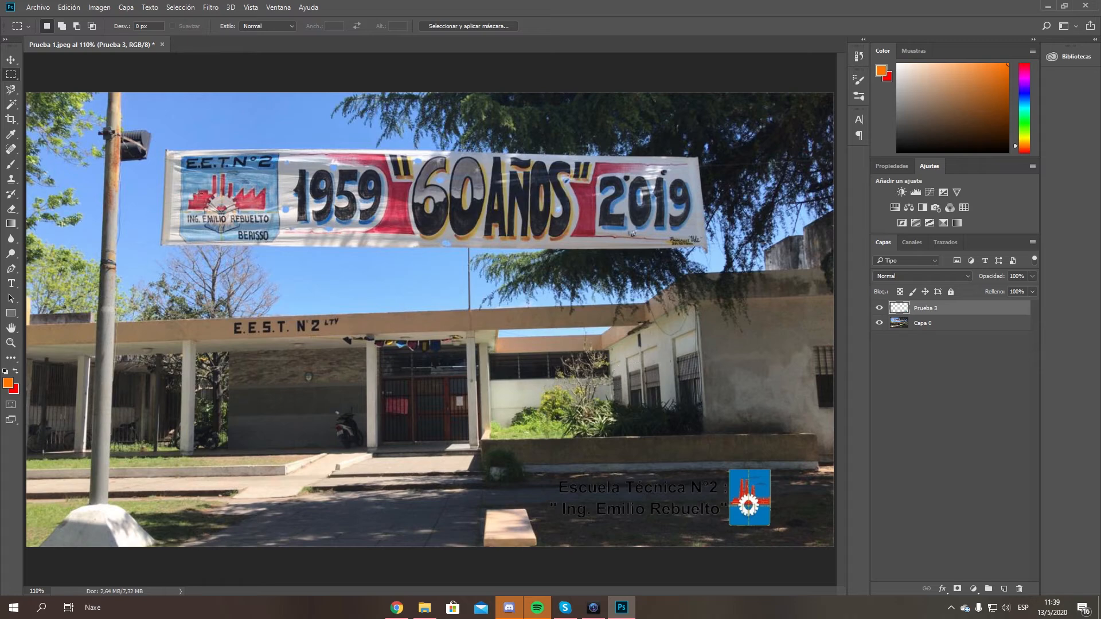
{"action": "left_click", "coordinate": [427, 608]}
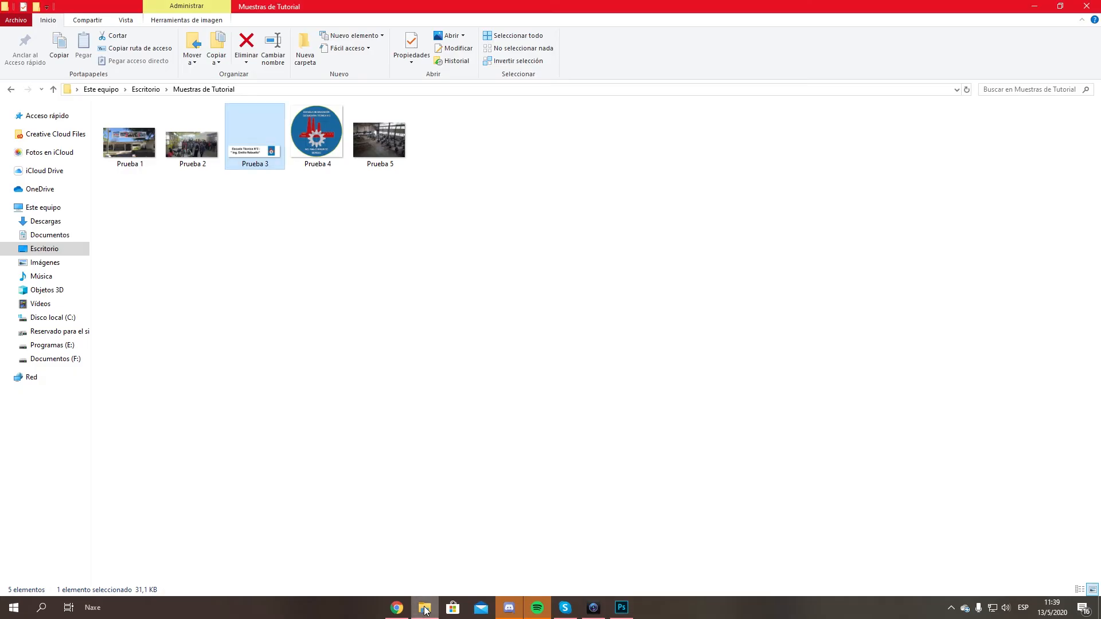
{"action": "left_click", "coordinate": [362, 143]}
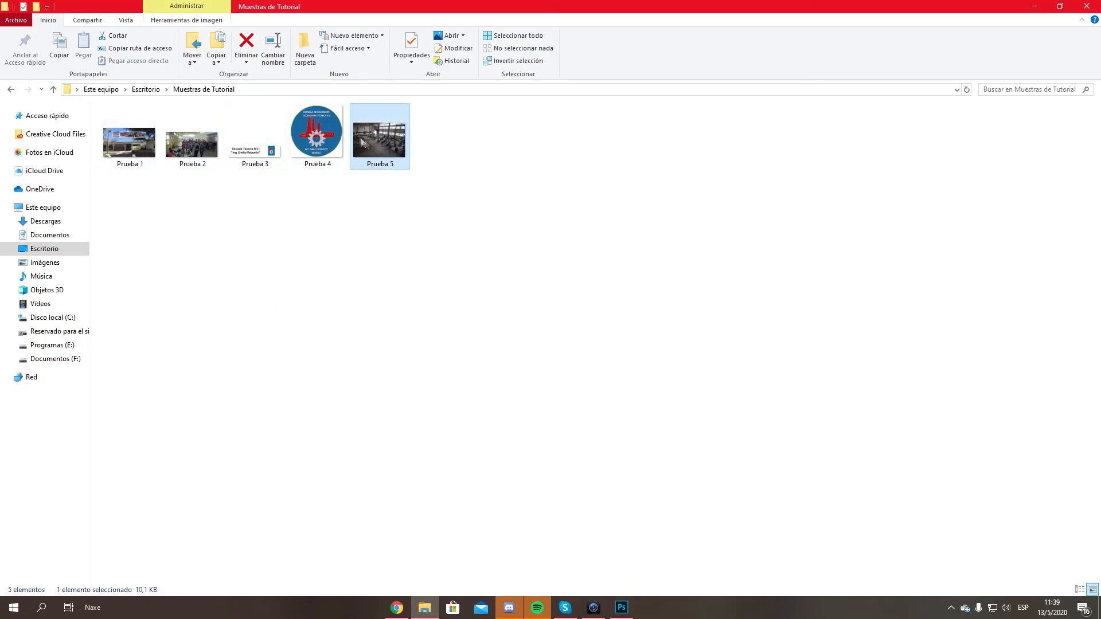
{"action": "left_click_drag", "start_coordinate": [394, 148], "coordinate": [383, 326]}
{"action": "left_click_drag", "start_coordinate": [439, 281], "coordinate": [365, 293]}
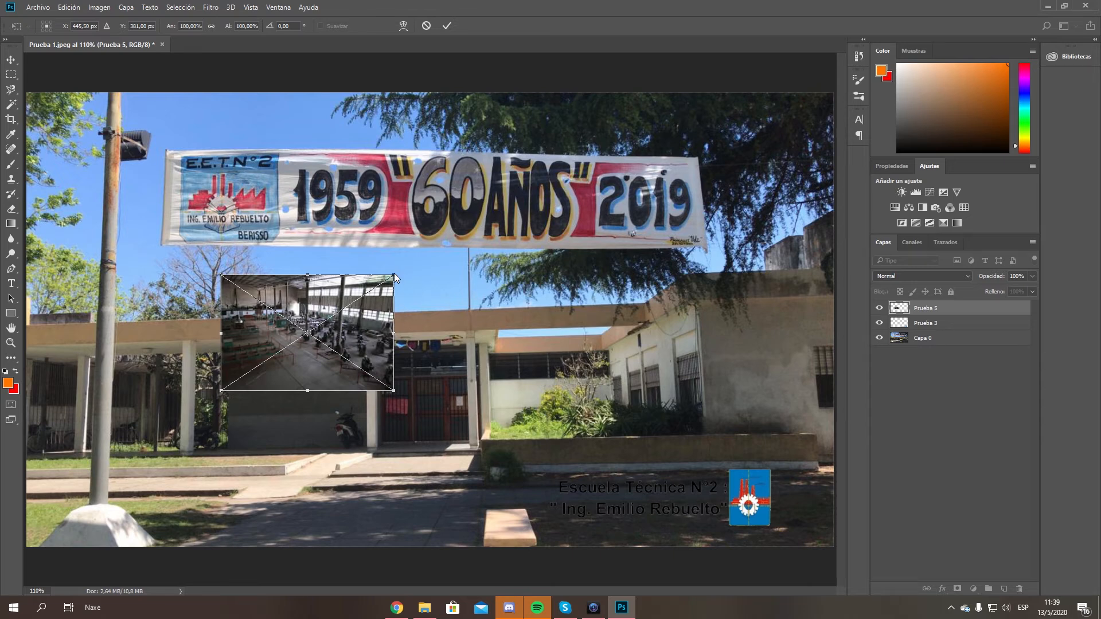
{"action": "mouse_move", "coordinate": [394, 273]}
{"action": "left_mouse_down"}
{"action": "mouse_move", "coordinate": [450, 235]}
{"action": "mouse_move", "coordinate": [384, 281]}
{"action": "left_mouse_up"}
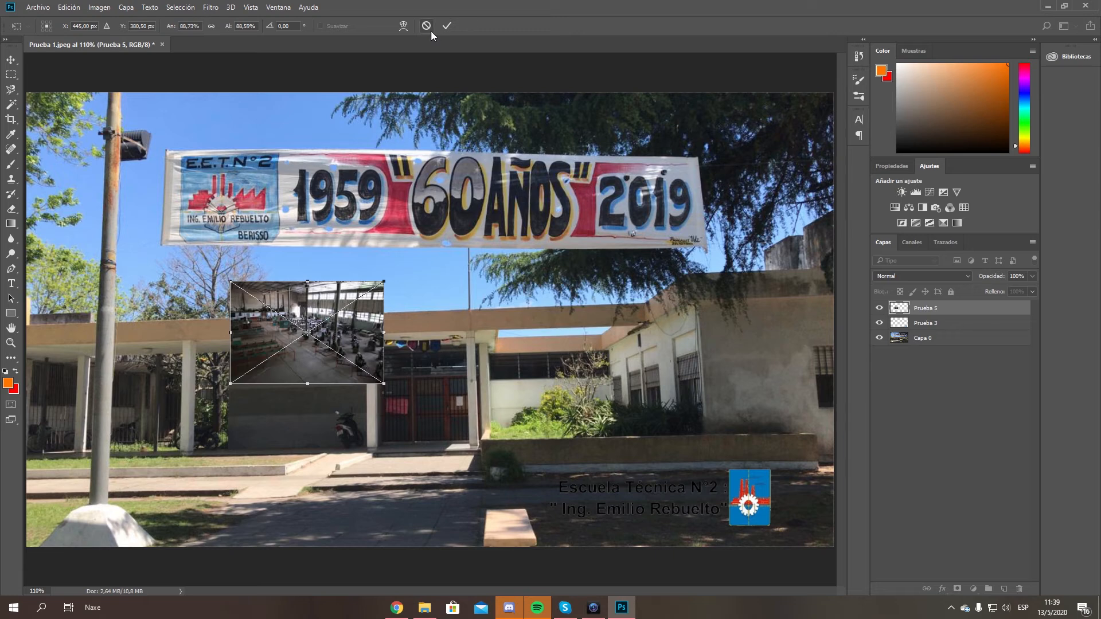
{"action": "left_click", "coordinate": [444, 25]}
{"action": "left_click", "coordinate": [11, 60]}
{"action": "left_click_drag", "start_coordinate": [341, 325], "coordinate": [244, 454]}
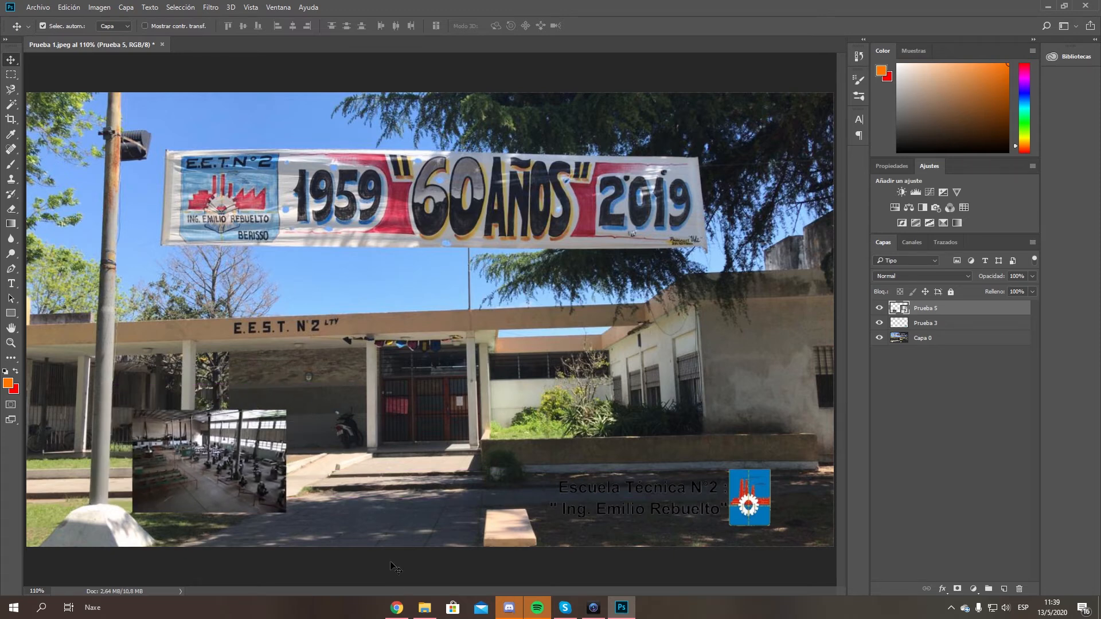
Step: Place the Prueba 2 image from the file explorer, shrink it and position it diagonally above and right of Prueba 5
{"action": "left_click", "coordinate": [418, 607]}
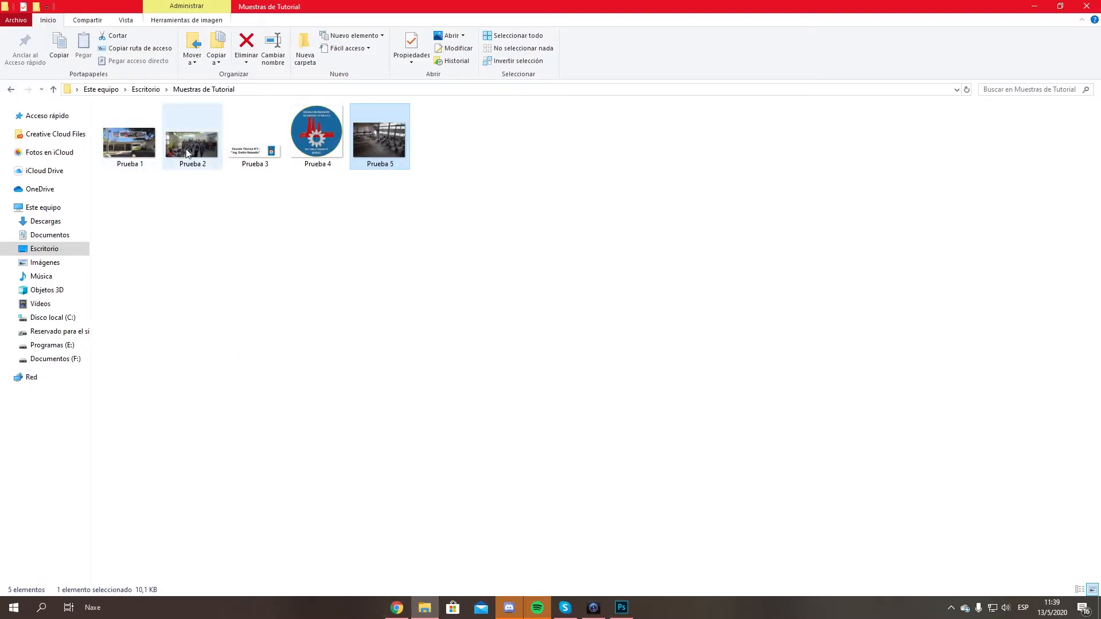
{"action": "left_click", "coordinate": [200, 162]}
{"action": "left_click_drag", "start_coordinate": [192, 156], "coordinate": [545, 392]}
{"action": "left_click_drag", "start_coordinate": [474, 361], "coordinate": [331, 330]}
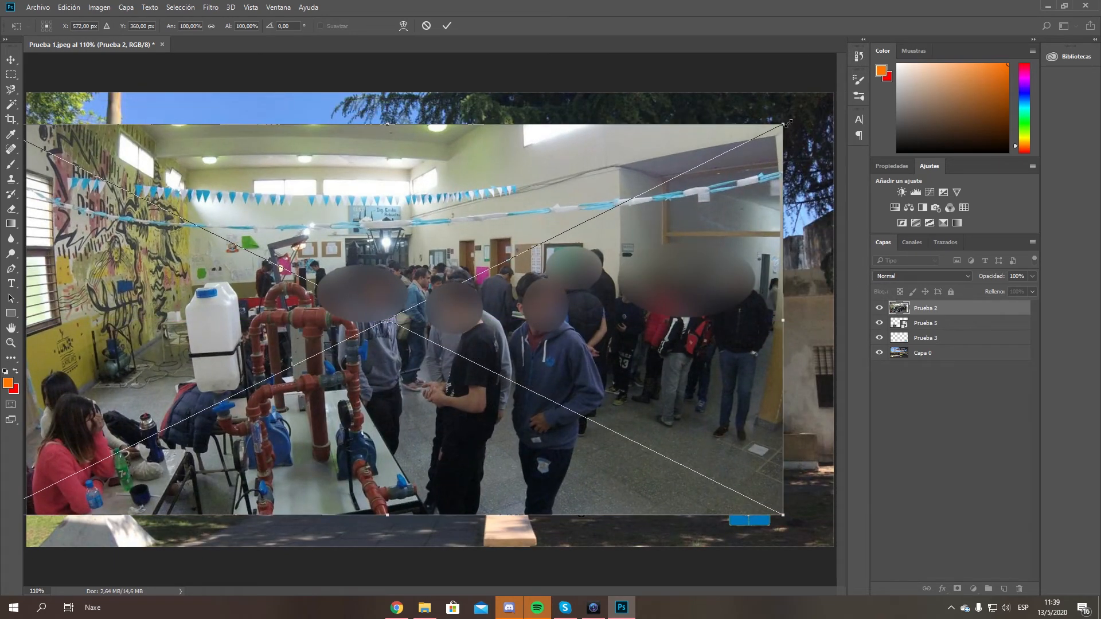
{"action": "left_click_drag", "start_coordinate": [787, 122], "coordinate": [470, 263]}
{"action": "left_click_drag", "start_coordinate": [430, 313], "coordinate": [413, 363]}
{"action": "left_click", "coordinate": [446, 26]}
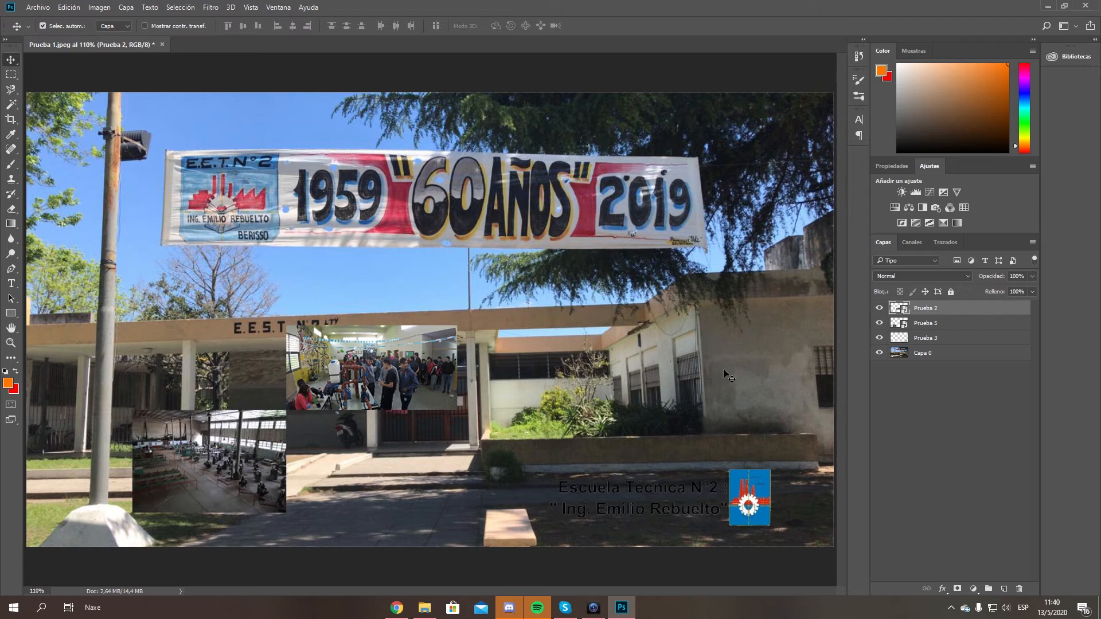
Step: Rasterize the Prueba 2 and Prueba 5 smart objects by applying the Eraser to each
{"action": "left_click", "coordinate": [12, 210]}
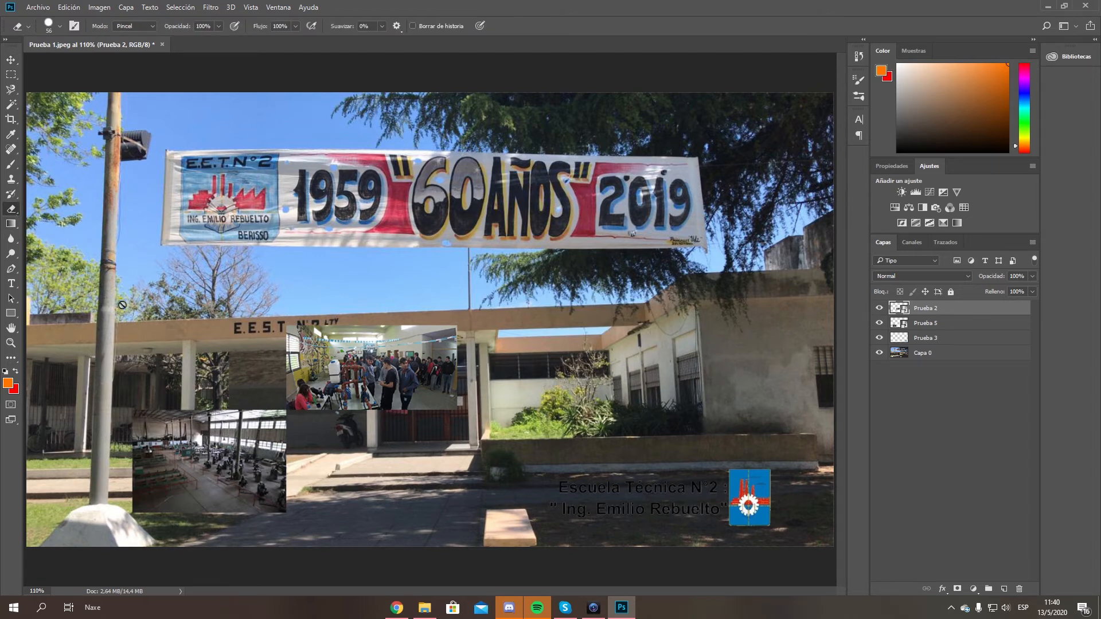
{"action": "left_click", "coordinate": [339, 364]}
{"action": "left_click", "coordinate": [481, 229]}
{"action": "left_click", "coordinate": [926, 322]}
{"action": "left_click", "coordinate": [248, 471]}
{"action": "left_click", "coordinate": [481, 232]}
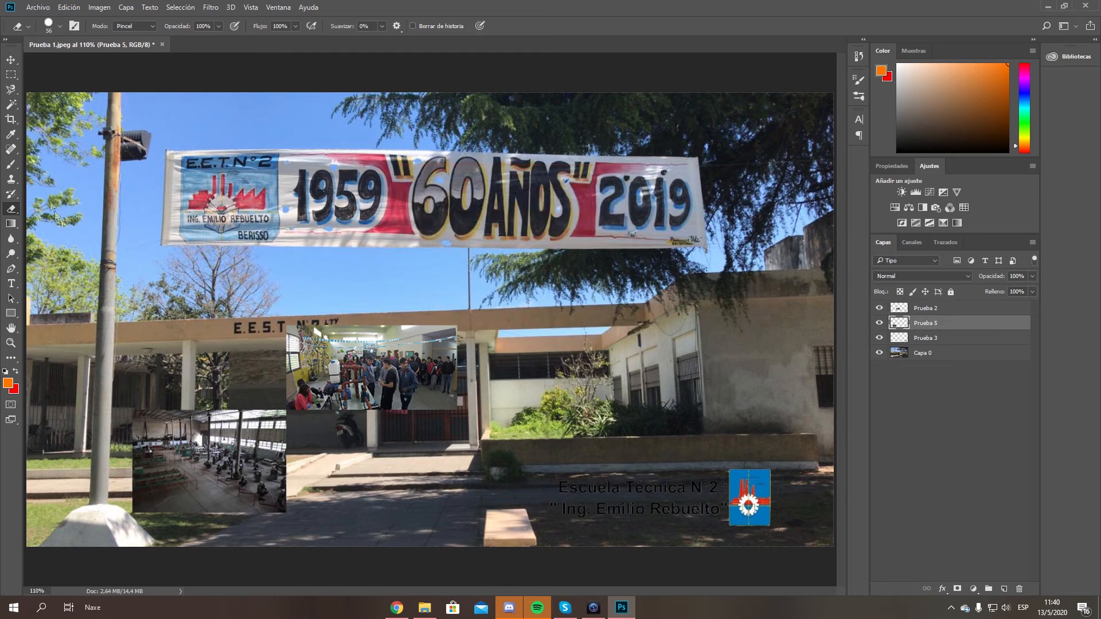
Step: Place the round Prueba 4 logo from the file explorer at 100% over the right half of the photo
{"action": "left_click", "coordinate": [11, 60]}
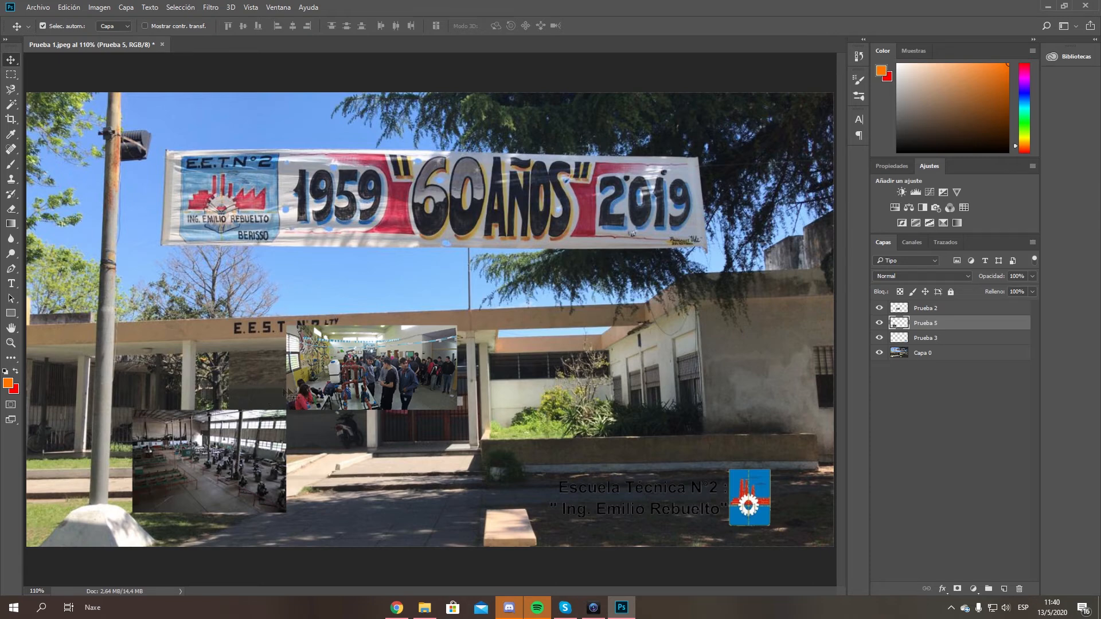
{"action": "left_click", "coordinate": [424, 607]}
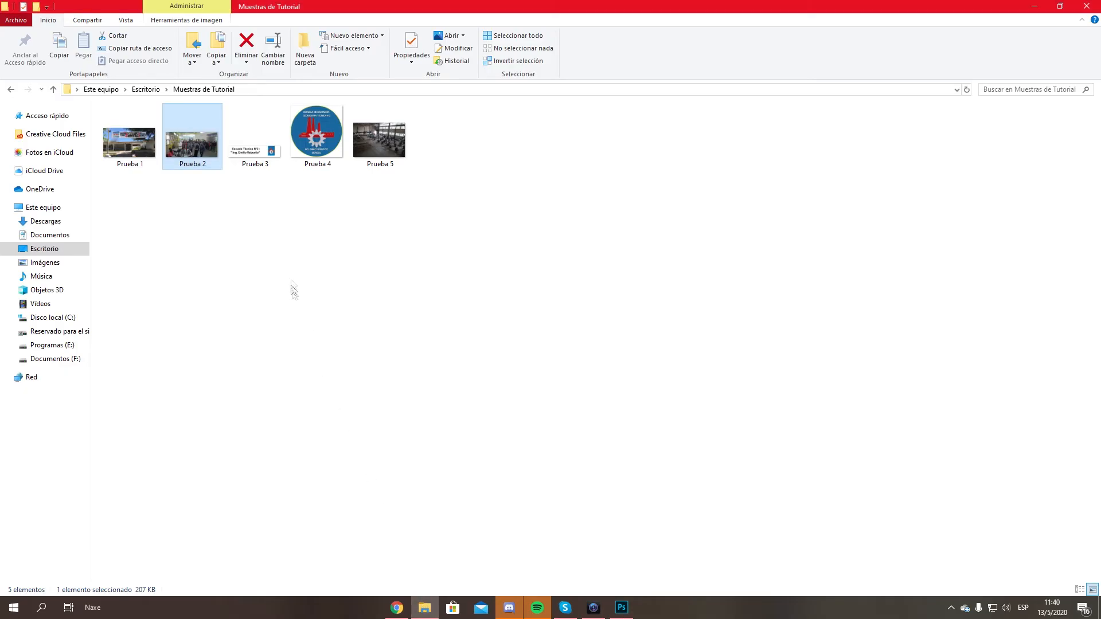
{"action": "left_click", "coordinate": [334, 167]}
{"action": "left_click_drag", "start_coordinate": [335, 171], "coordinate": [625, 326]}
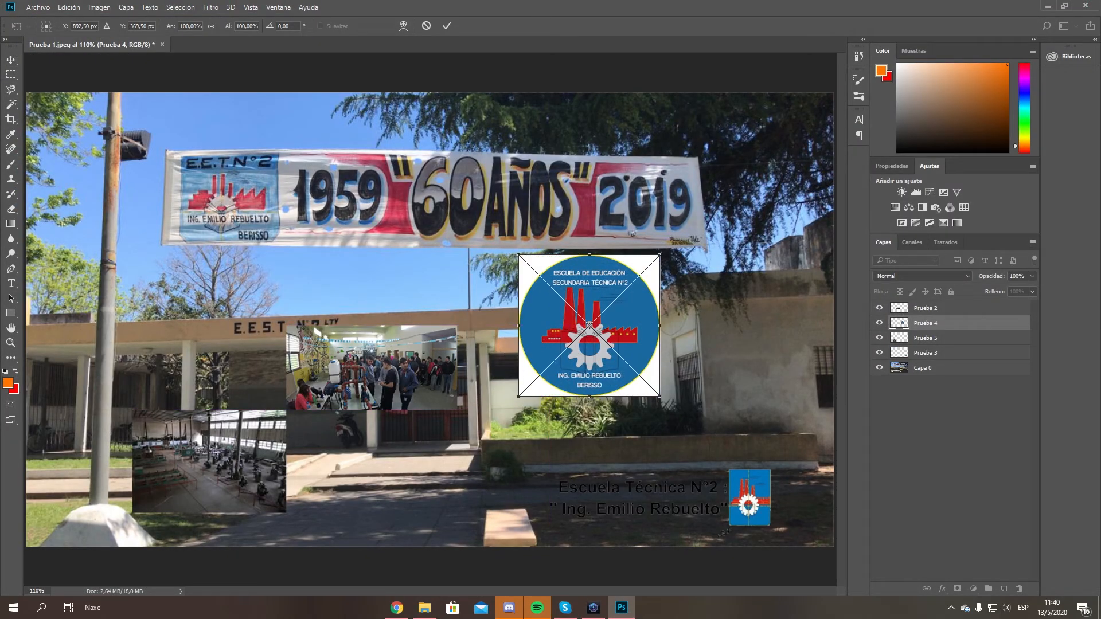
{"action": "left_click", "coordinate": [447, 26]}
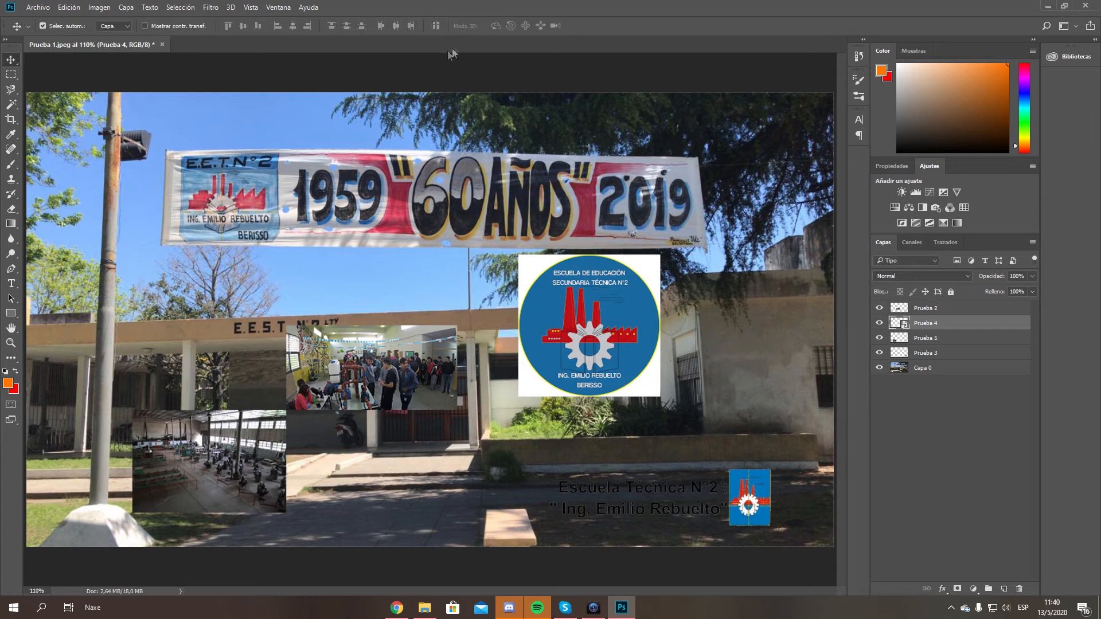
Step: Select the white upper-left corner of Prueba 4 with the Magic Wand and rasterize the smart object for the Eraser
{"action": "left_click", "coordinate": [11, 104]}
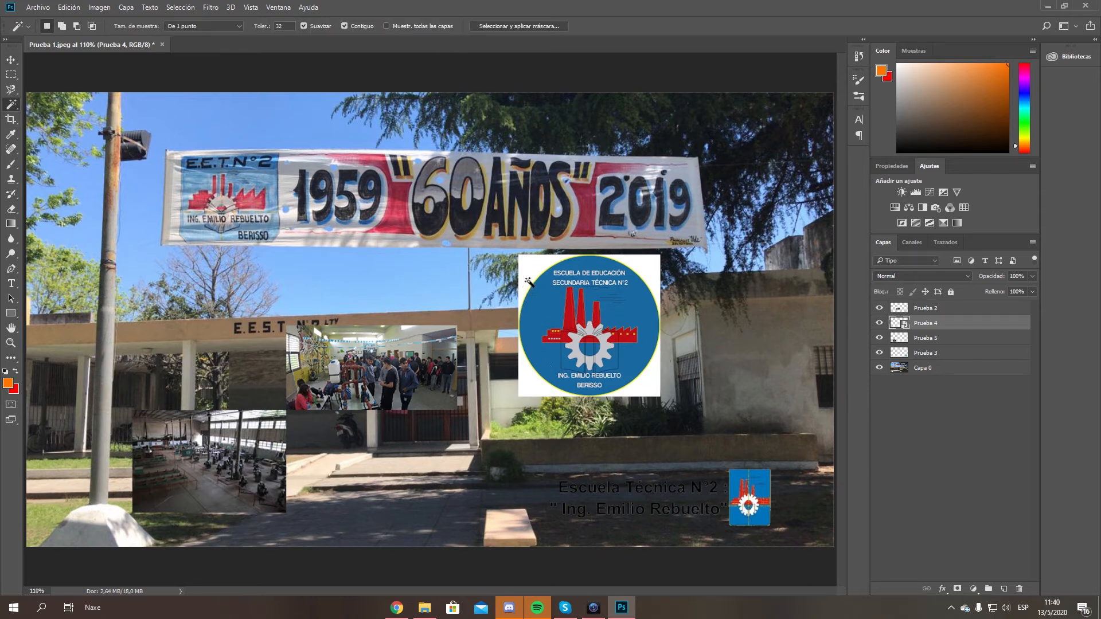
{"action": "left_click", "coordinate": [541, 270]}
{"action": "left_click", "coordinate": [11, 208]}
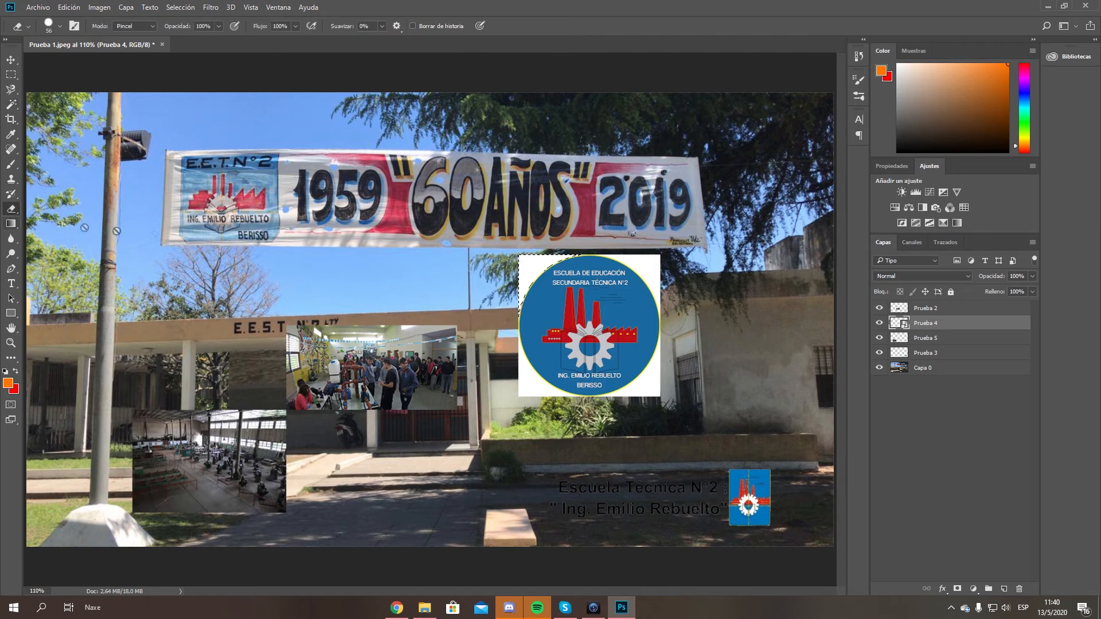
{"action": "left_click", "coordinate": [544, 270]}
{"action": "left_click", "coordinate": [492, 232]}
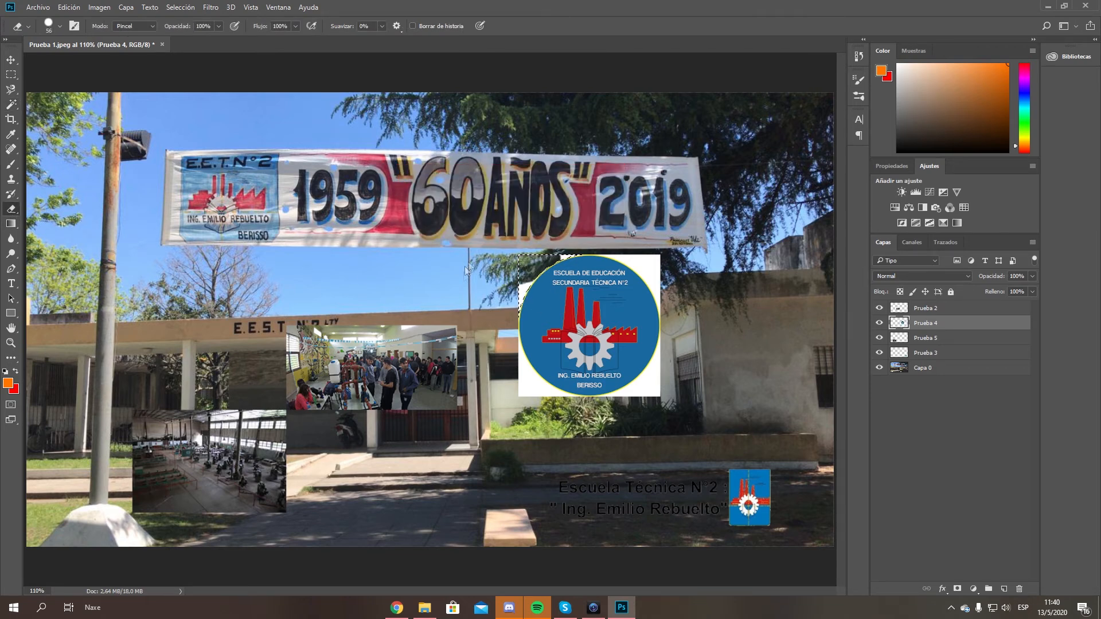
Step: Remove the white corners around the round Prueba 4 logo one by one with the Magic Wand and the Eraser
{"action": "left_click", "coordinate": [10, 105]}
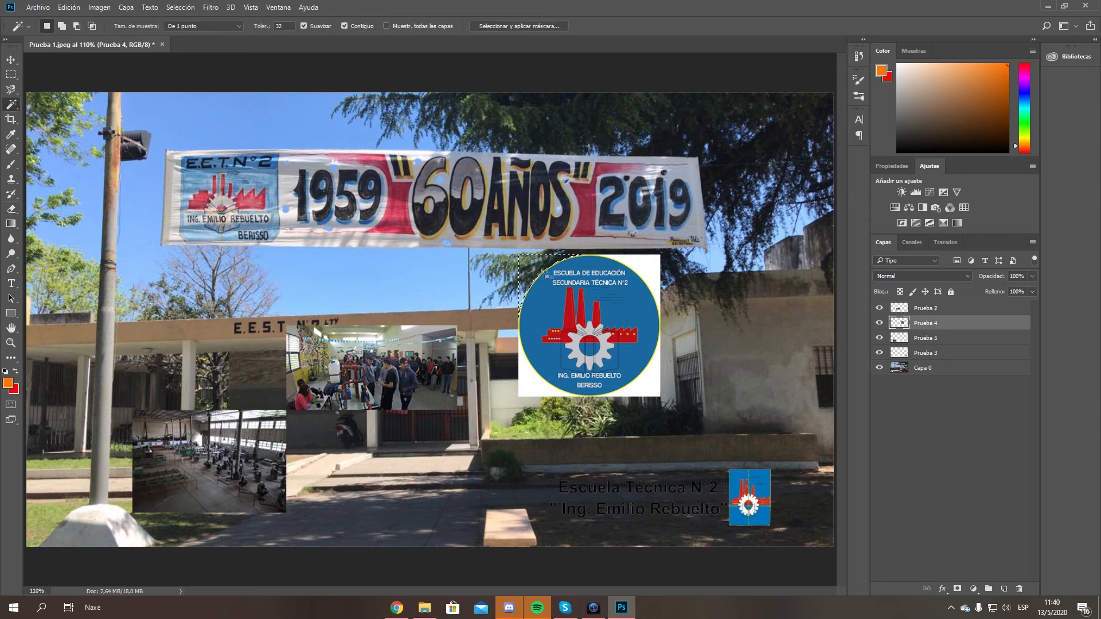
{"action": "left_click", "coordinate": [14, 211]}
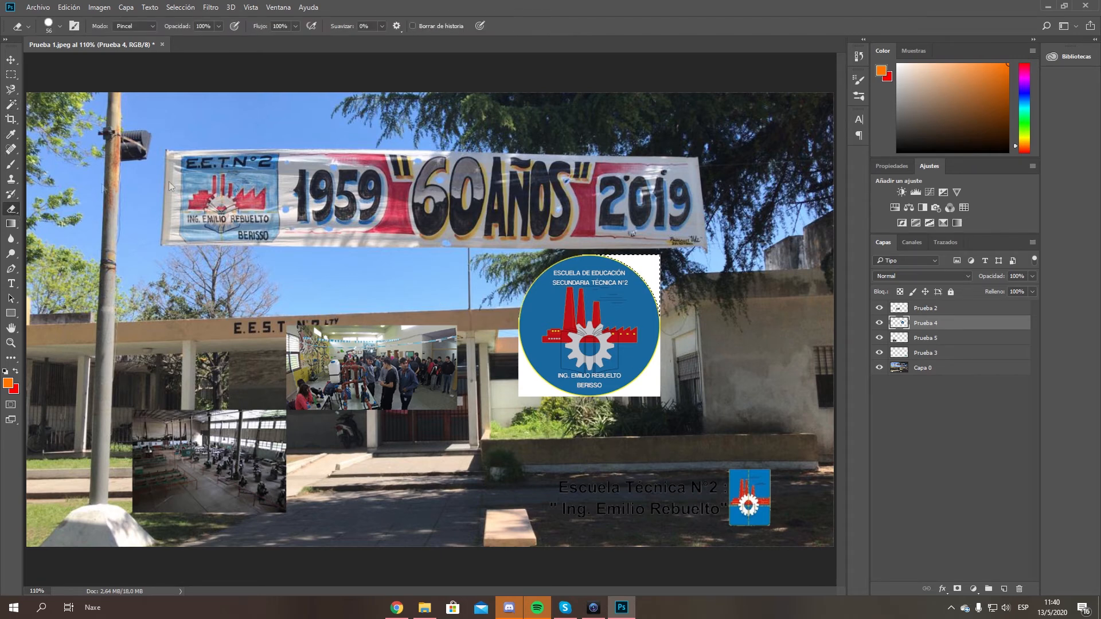
{"action": "left_click", "coordinate": [9, 107]}
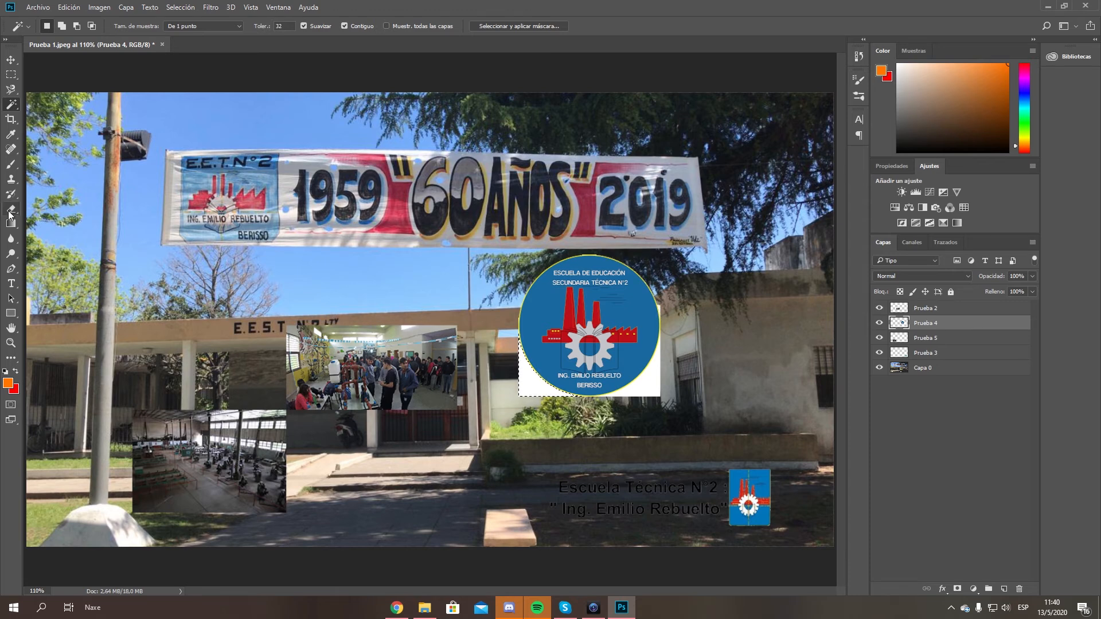
{"action": "left_click", "coordinate": [11, 210]}
{"action": "left_click", "coordinate": [11, 104]}
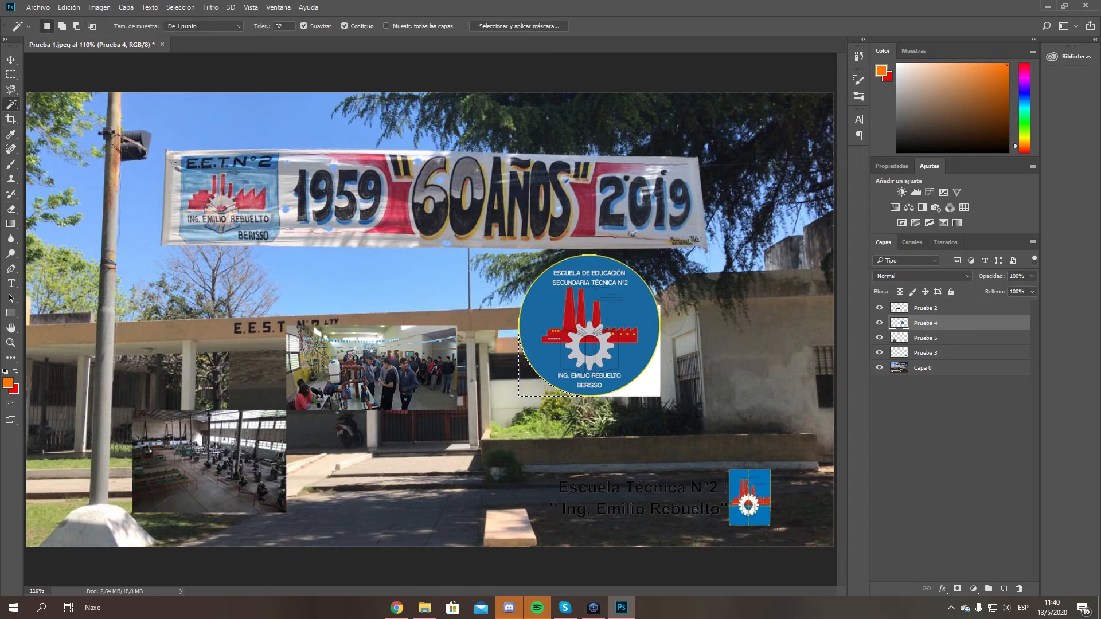
{"action": "left_click", "coordinate": [11, 210]}
{"action": "mouse_move", "coordinate": [654, 337]}
{"action": "left_mouse_down"}
{"action": "mouse_move", "coordinate": [647, 376]}
{"action": "mouse_move", "coordinate": [626, 368]}
{"action": "left_mouse_up"}
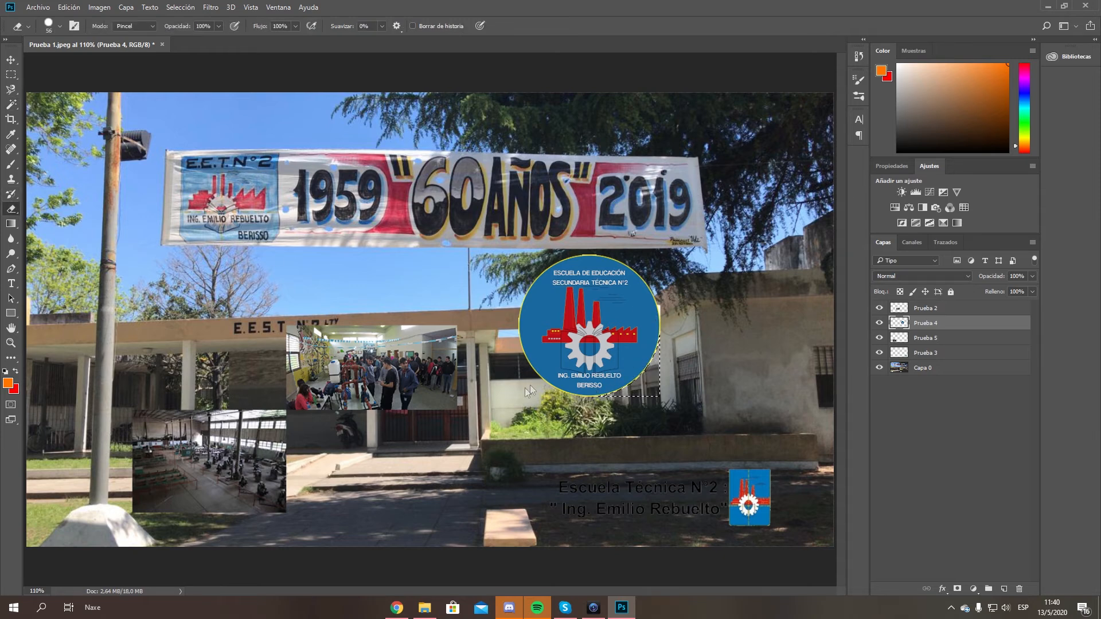
Step: Select the leftover white sliver on the right edge of the Prueba 4 logo with the Magic Wand, erase it and deselect
{"action": "left_click", "coordinate": [12, 105]}
{"action": "left_click", "coordinate": [659, 307]}
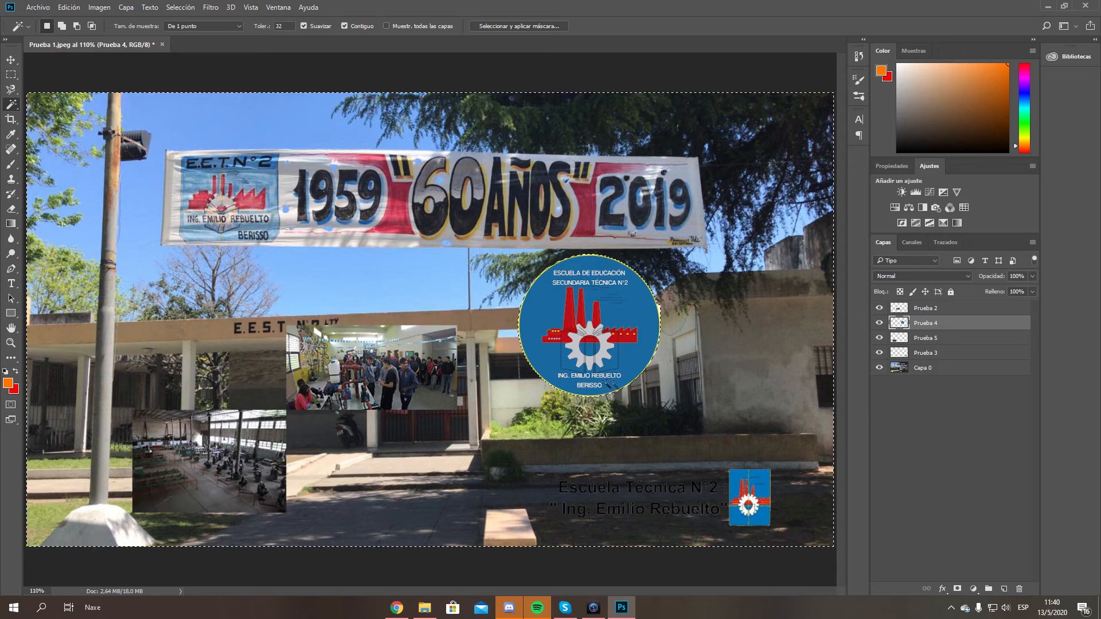
{"action": "left_click", "coordinate": [11, 343]}
{"action": "left_click_drag", "start_coordinate": [655, 304], "coordinate": [659, 334]}
{"action": "key", "text": "w"}
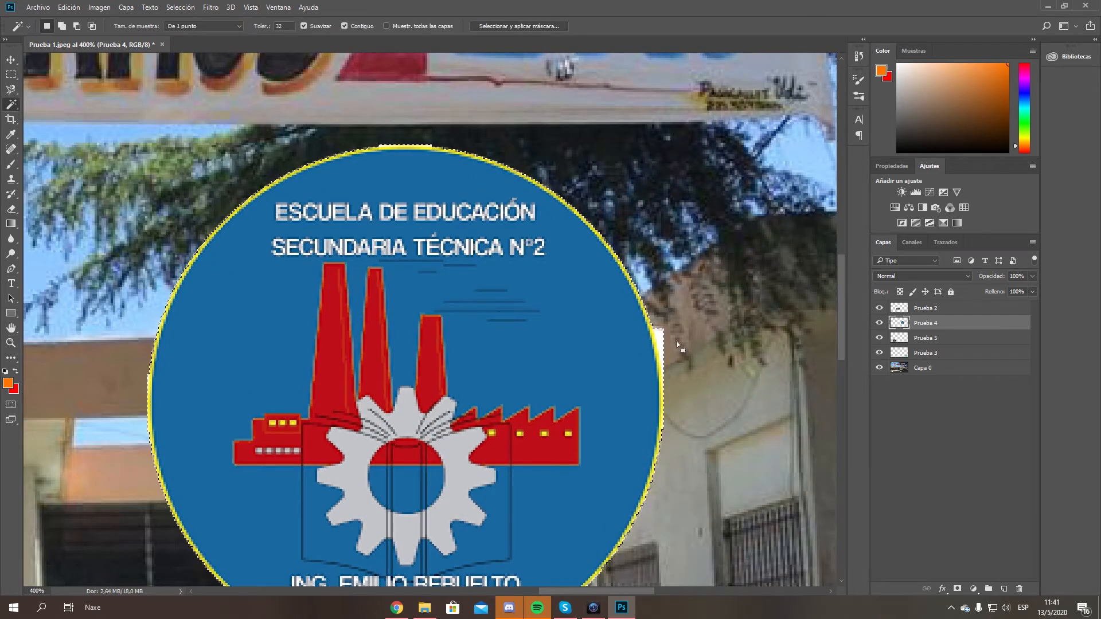
{"action": "left_click", "coordinate": [11, 209]}
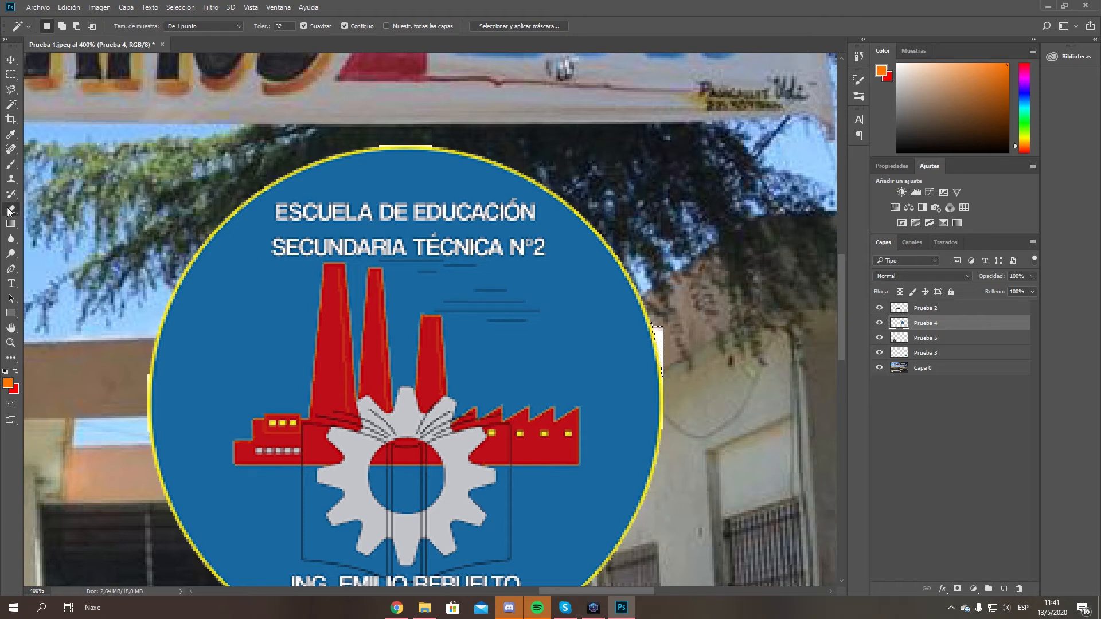
{"action": "key", "text": "Delete"}
{"action": "key", "text": "ctrl+d"}
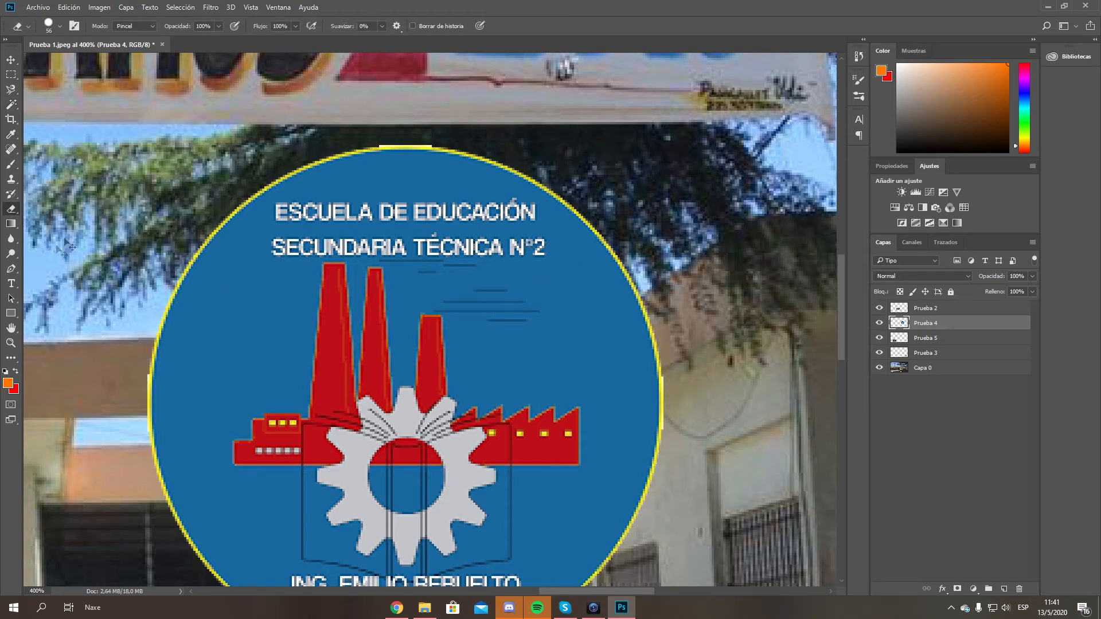
Step: Shrink the Prueba 4 logo and place it in the upper-right corner of the photo, over the tree
{"action": "left_click", "coordinate": [10, 342]}
{"action": "right_click", "coordinate": [112, 338]}
{"action": "left_click", "coordinate": [140, 341]}
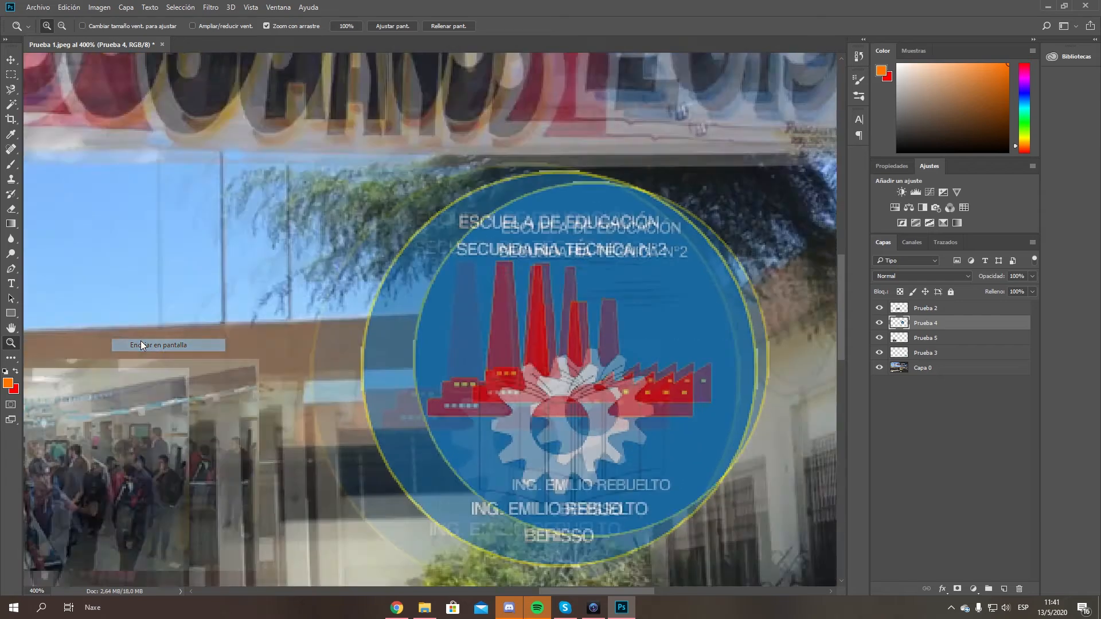
{"action": "key", "text": "ctrl+t"}
{"action": "left_click_drag", "start_coordinate": [659, 254], "coordinate": [791, 127]}
{"action": "left_click", "coordinate": [540, 25]}
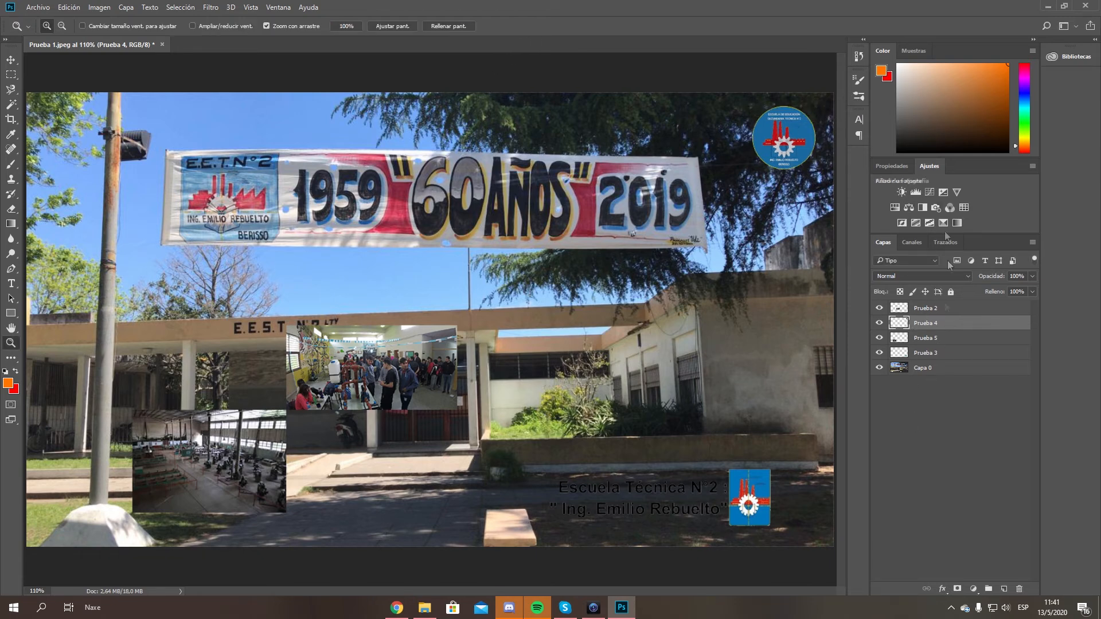
Step: Go through the Prueba 5, Prueba 3 and Prueba 2 layers and toggle the visibility of Prueba 4 off and on
{"action": "left_click", "coordinate": [936, 342]}
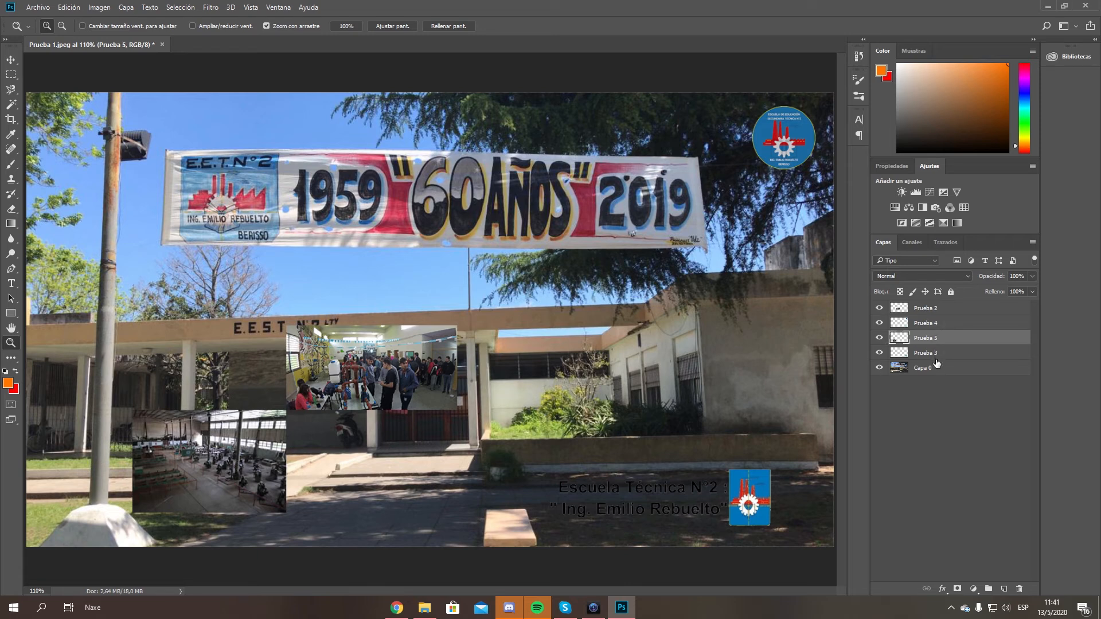
{"action": "left_click", "coordinate": [936, 356]}
{"action": "left_click", "coordinate": [932, 338]}
{"action": "left_click", "coordinate": [928, 354]}
{"action": "left_click", "coordinate": [924, 309]}
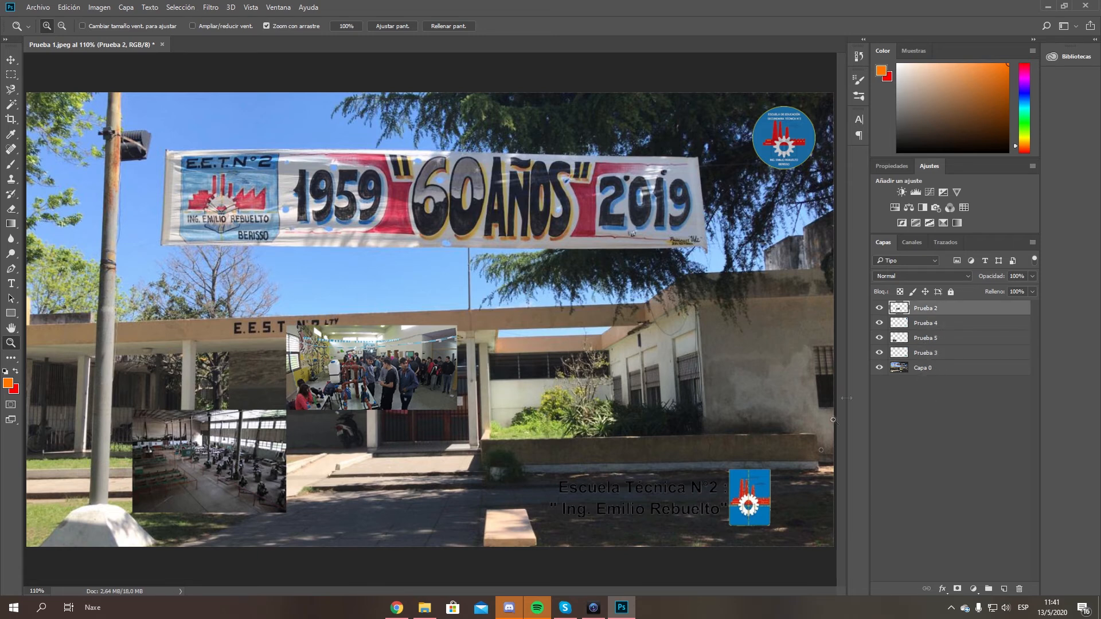
{"action": "left_click", "coordinate": [879, 323]}
{"action": "left_click", "coordinate": [879, 323]}
Step: Move the Prueba 4 layer above Prueba 2 and set its opacity to 21%
{"action": "left_click", "coordinate": [949, 323]}
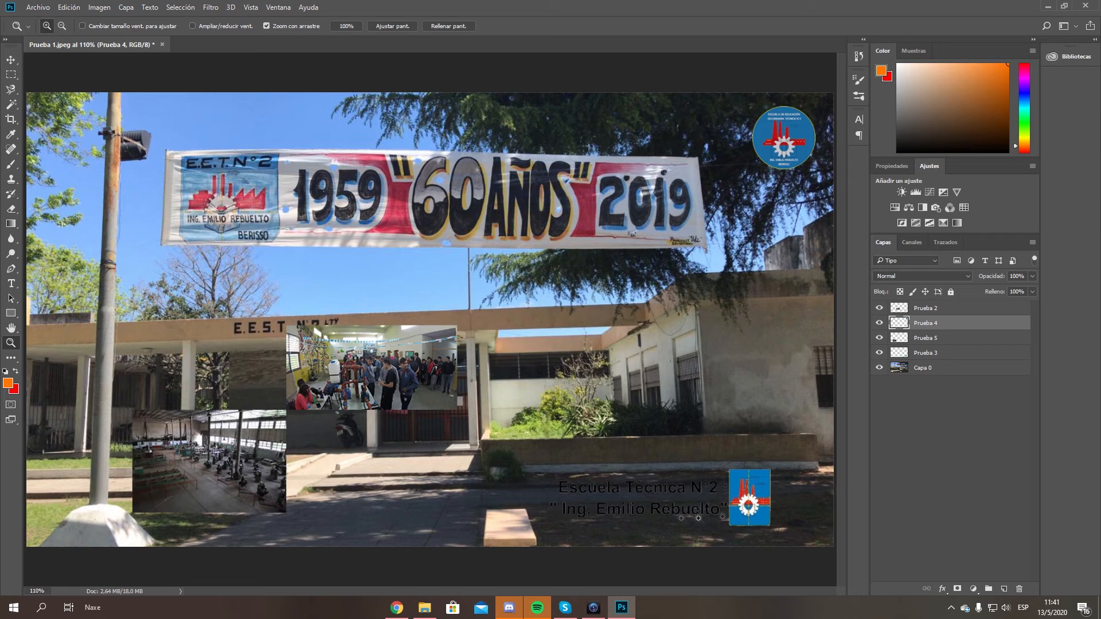
{"action": "left_click_drag", "start_coordinate": [955, 324], "coordinate": [957, 308]}
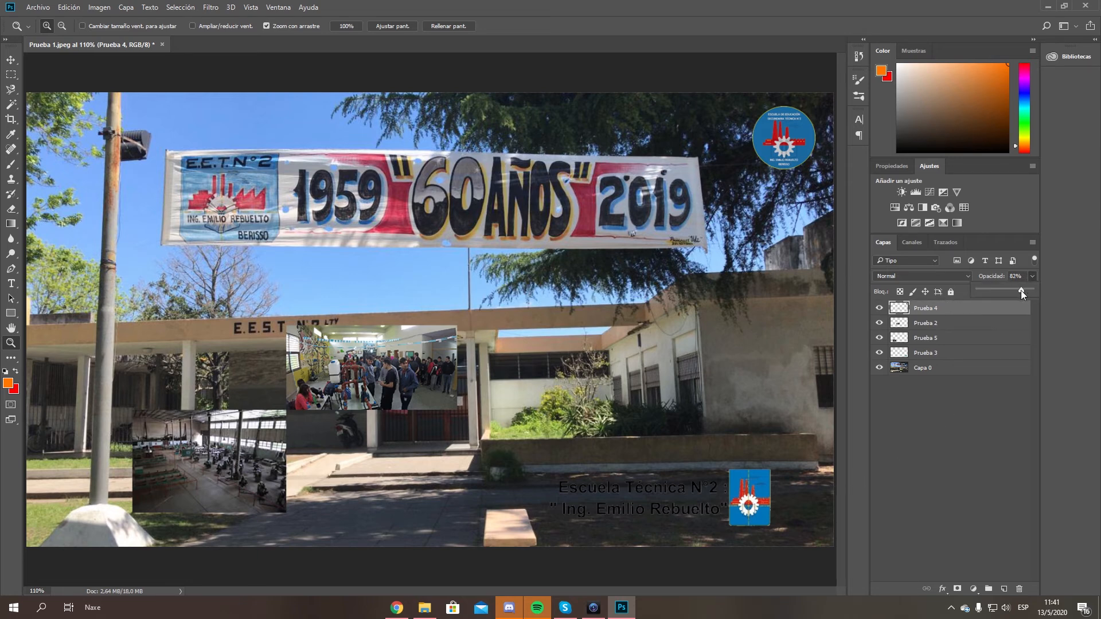
{"action": "left_click_drag", "start_coordinate": [986, 291], "coordinate": [987, 290]}
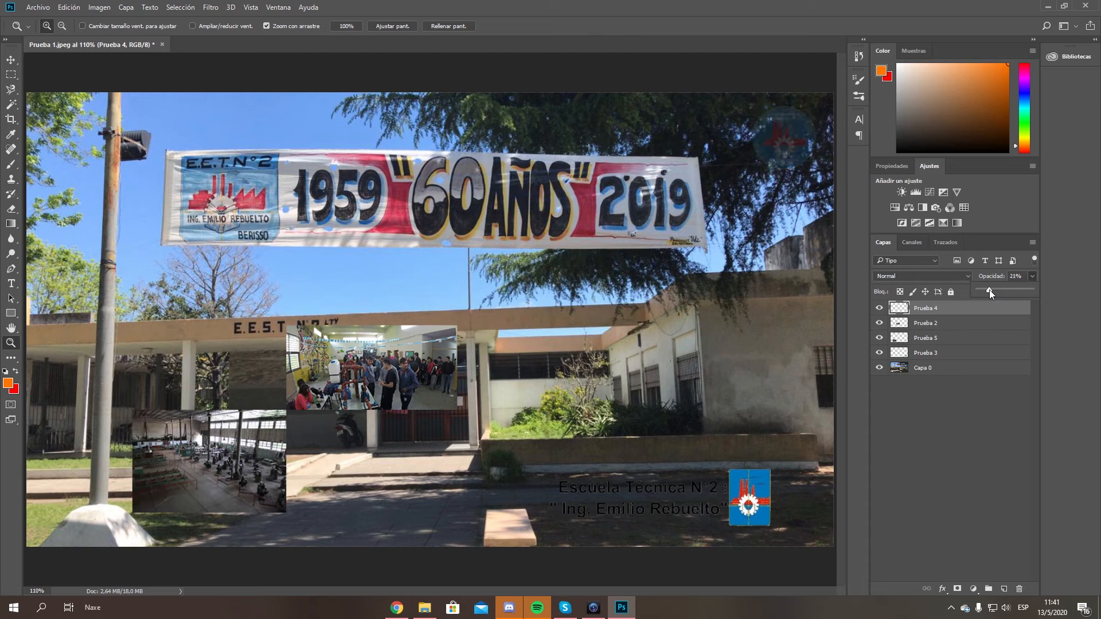
{"action": "left_click", "coordinate": [951, 310]}
Step: Try a Hue/Saturation adjustment on the Prueba 4 layer using the lightness slider
{"action": "key", "text": "ctrl+u"}
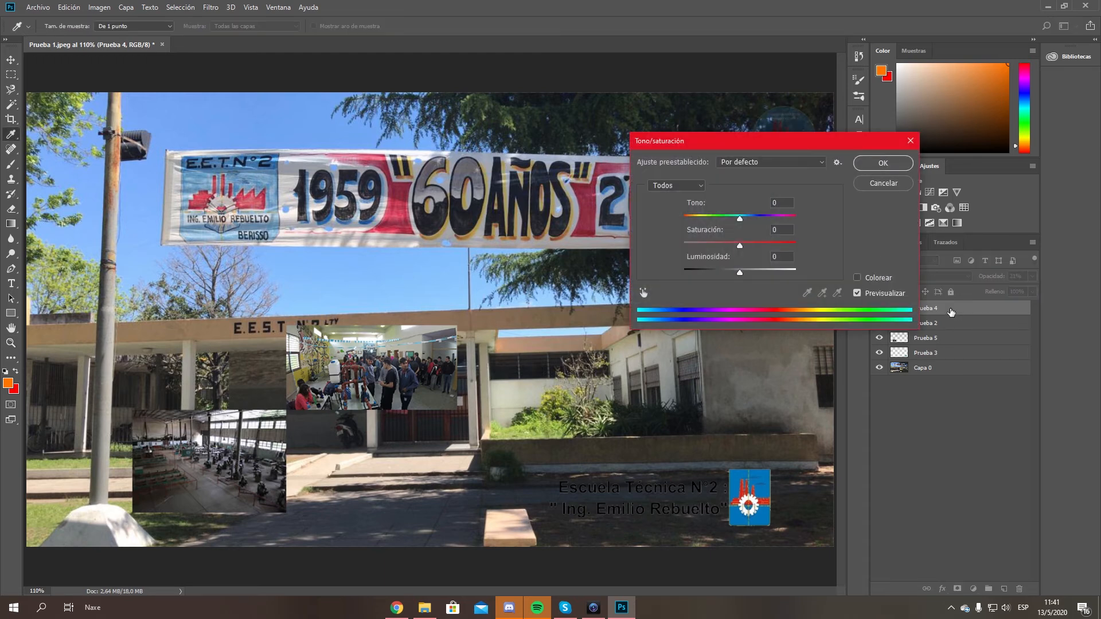
{"action": "left_click_drag", "start_coordinate": [766, 143], "coordinate": [900, 287]}
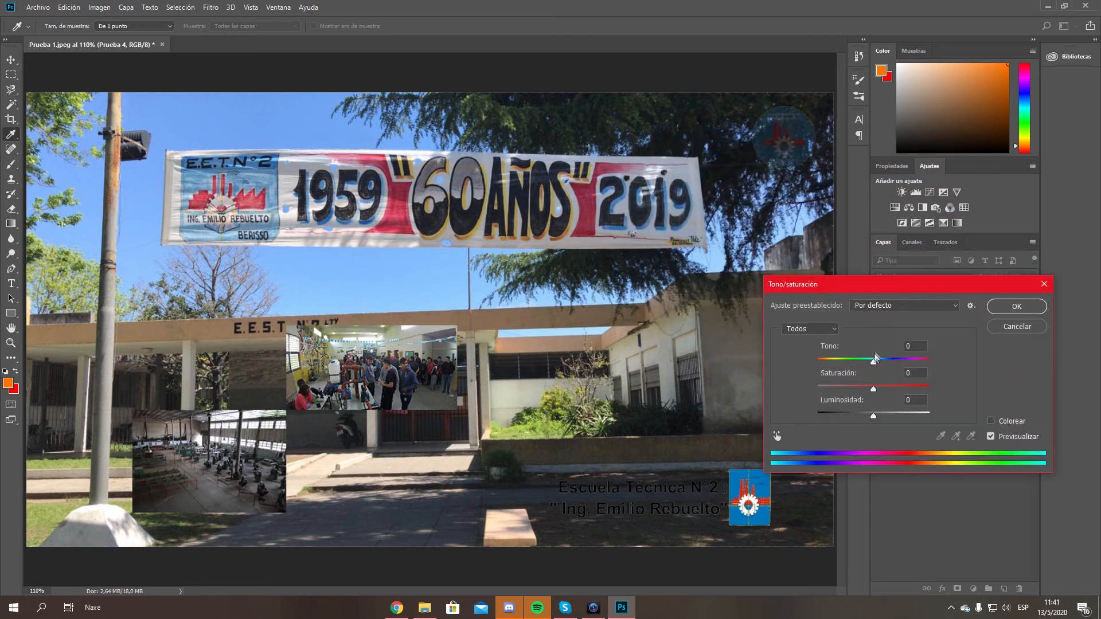
{"action": "left_click_drag", "start_coordinate": [874, 418], "coordinate": [873, 367]}
{"action": "left_click", "coordinate": [1016, 306]}
{"action": "key", "text": "z"}
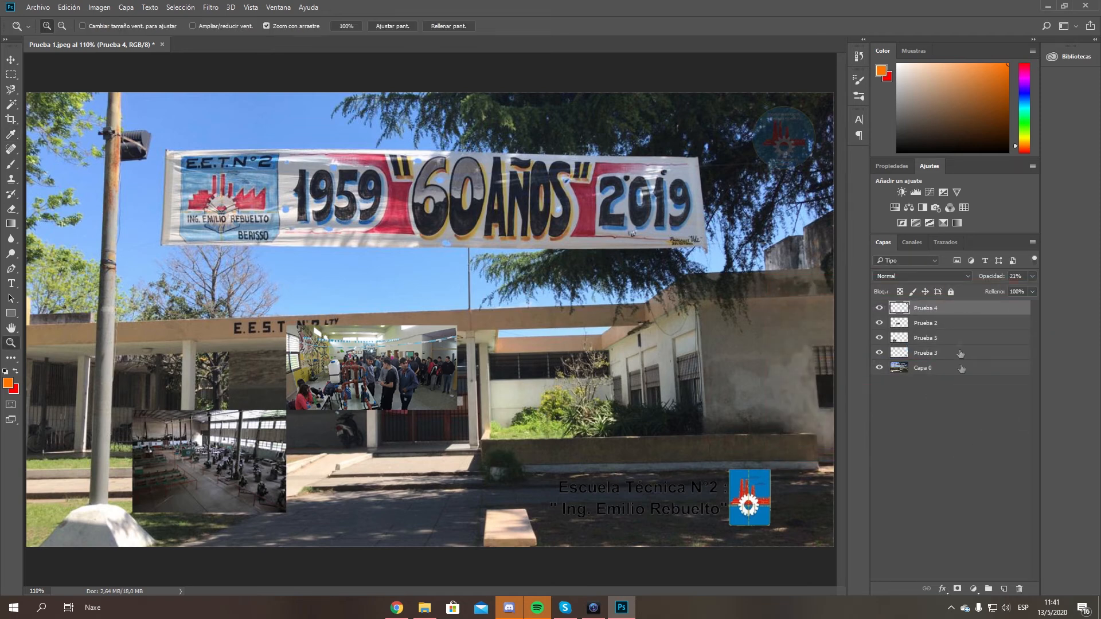
Step: Set the Prueba 4 layer's blend mode to Luz suave and its opacity to 48%, and deselect the layer
{"action": "left_click", "coordinate": [964, 276]}
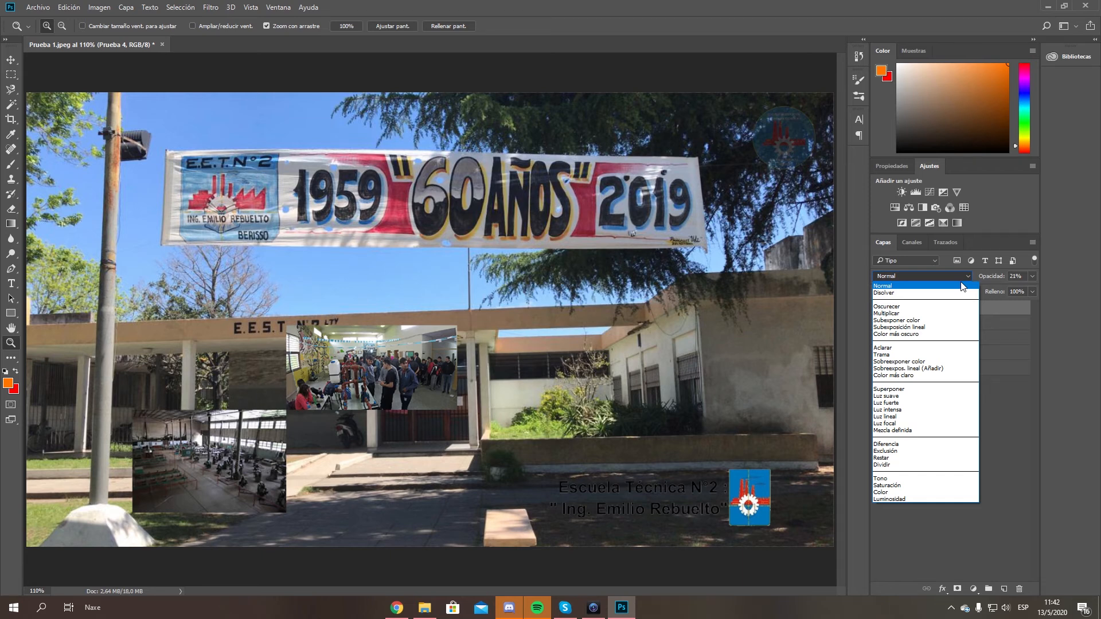
{"action": "left_click", "coordinate": [895, 396]}
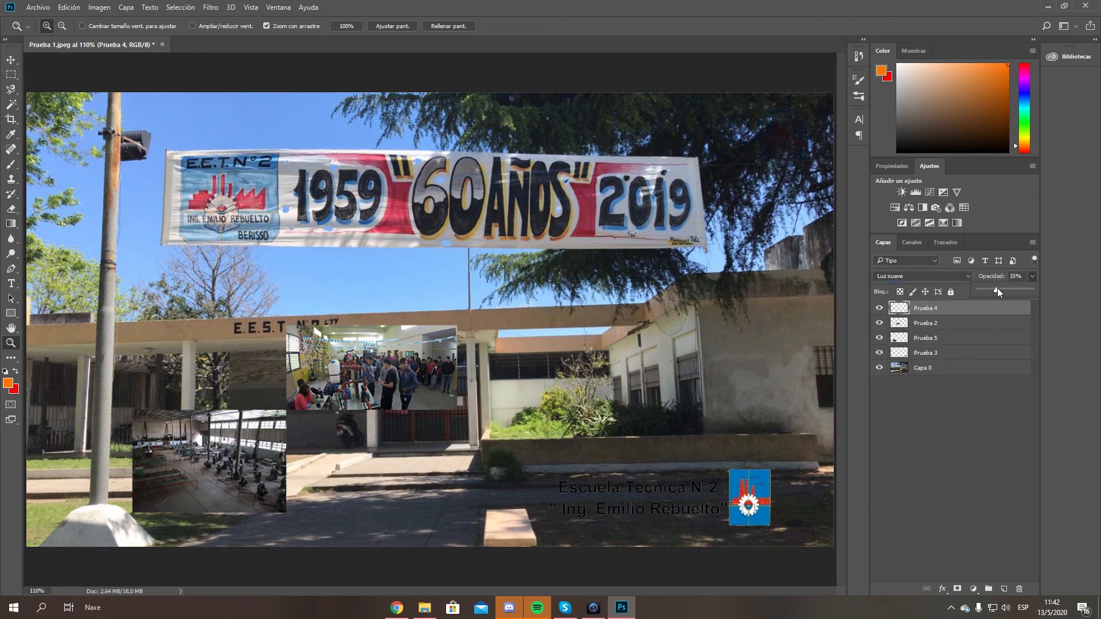
{"action": "left_click", "coordinate": [930, 412]}
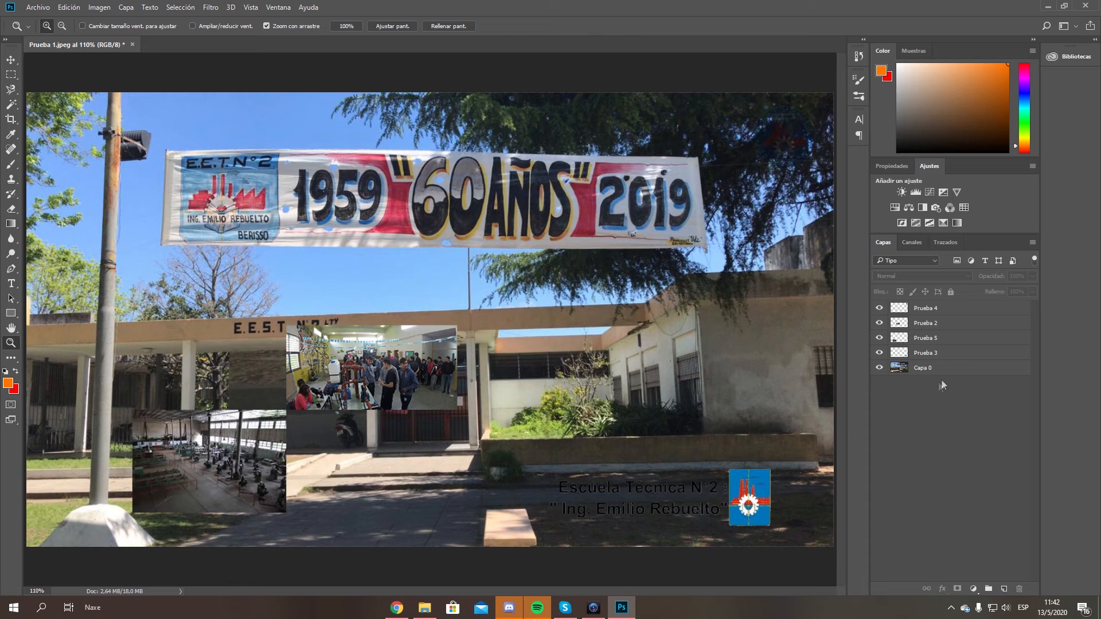
Step: Try a Curves adjustment layer on top of the stack with one point moved near the curve's middle
{"action": "left_click", "coordinate": [931, 192]}
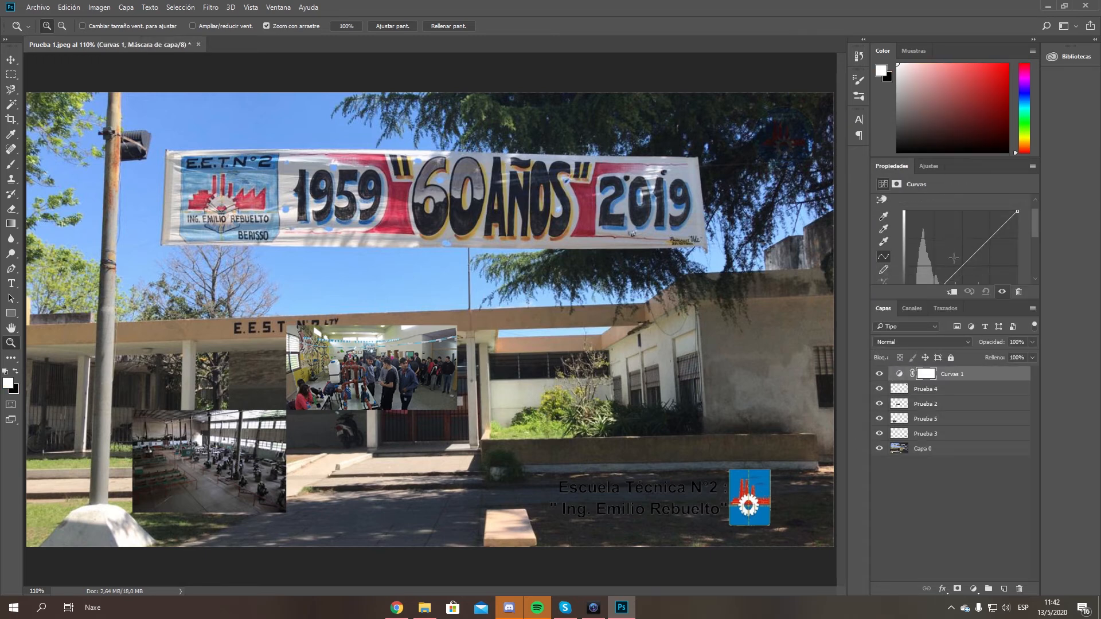
{"action": "scroll", "coordinate": [957, 258], "scroll_direction": "down", "scroll_amount": 1}
{"action": "mouse_move", "coordinate": [966, 253]}
{"action": "left_mouse_down"}
{"action": "mouse_move", "coordinate": [966, 241]}
{"action": "mouse_move", "coordinate": [980, 259]}
{"action": "mouse_move", "coordinate": [961, 261]}
{"action": "left_mouse_up"}
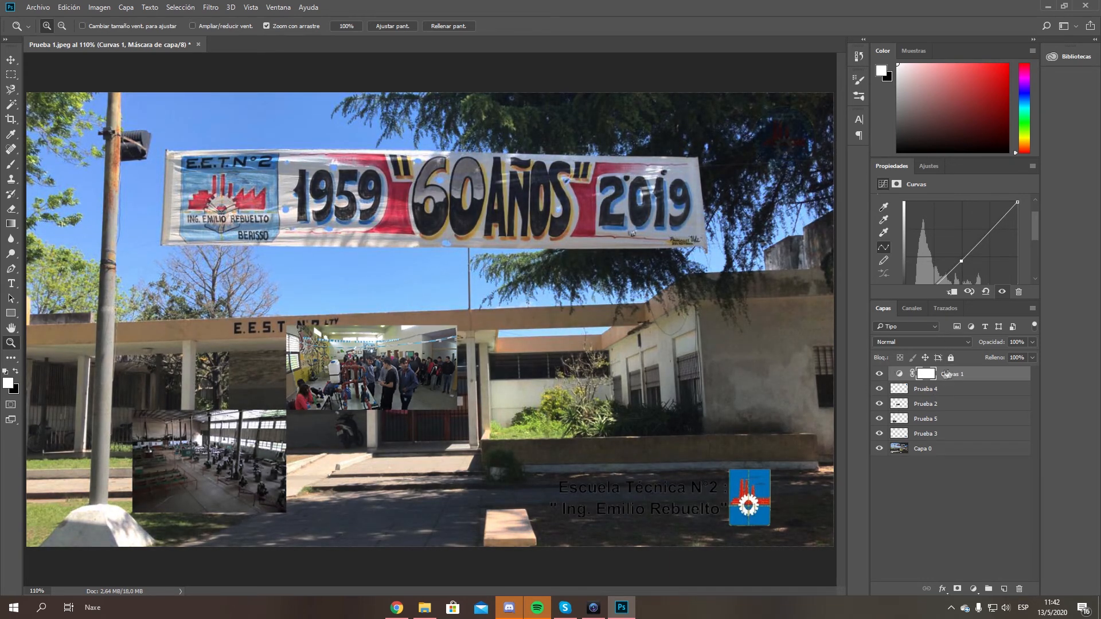
Step: Delete the Curves adjustment layer and return to the list of adjustments
{"action": "key", "text": "ctrl+z"}
{"action": "key", "text": "ctrl+z"}
{"action": "right_click", "coordinate": [952, 376]}
{"action": "left_click", "coordinate": [929, 138]}
{"action": "key", "text": "Return"}
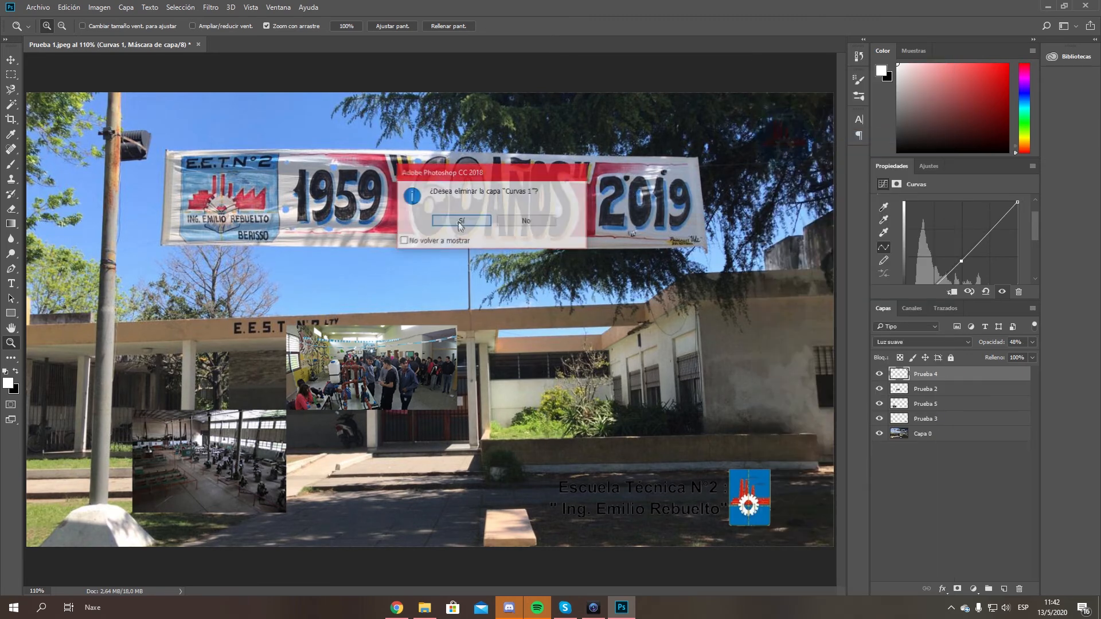
{"action": "left_click", "coordinate": [927, 166]}
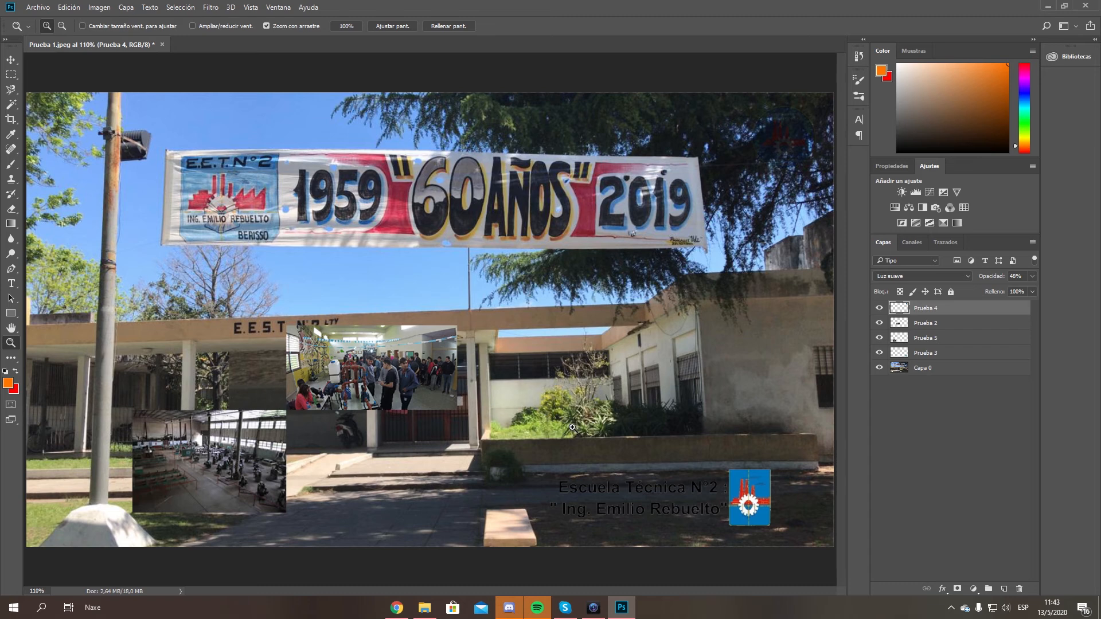
Step: Examine the blending options and layer styles available for the Prueba 2 layer, and close them without applying anything
{"action": "left_click", "coordinate": [926, 338]}
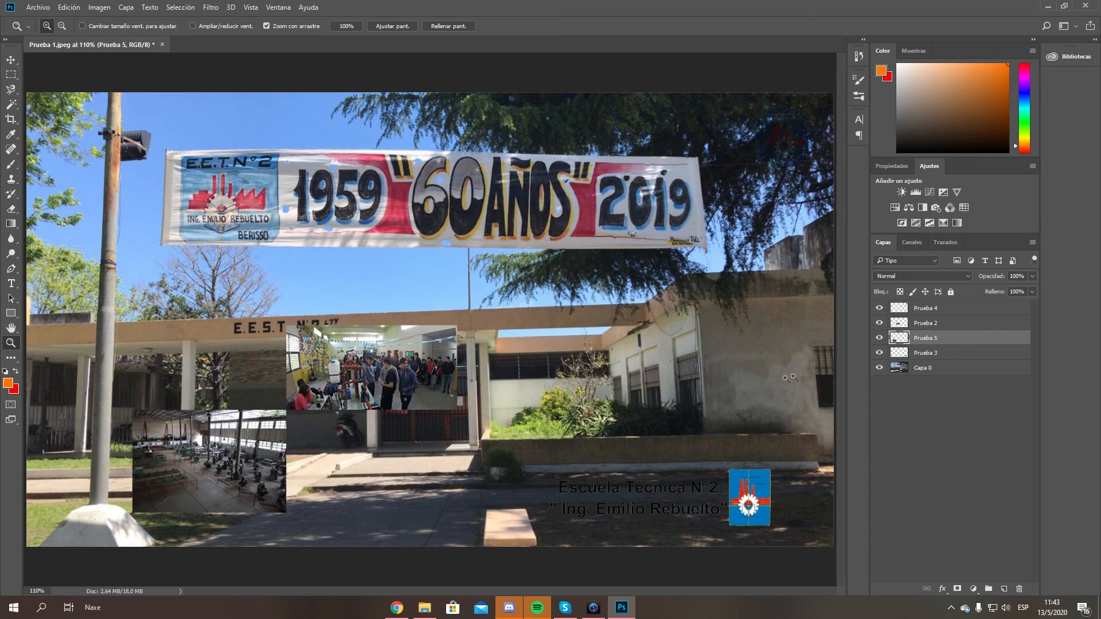
{"action": "left_click", "coordinate": [929, 325]}
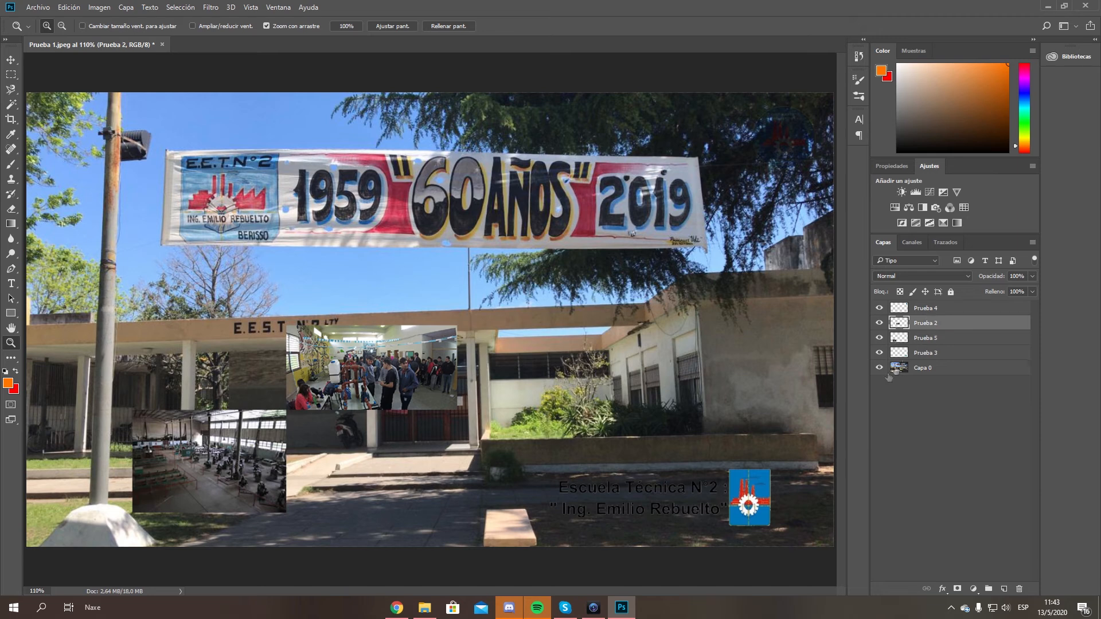
{"action": "right_click", "coordinate": [929, 323]}
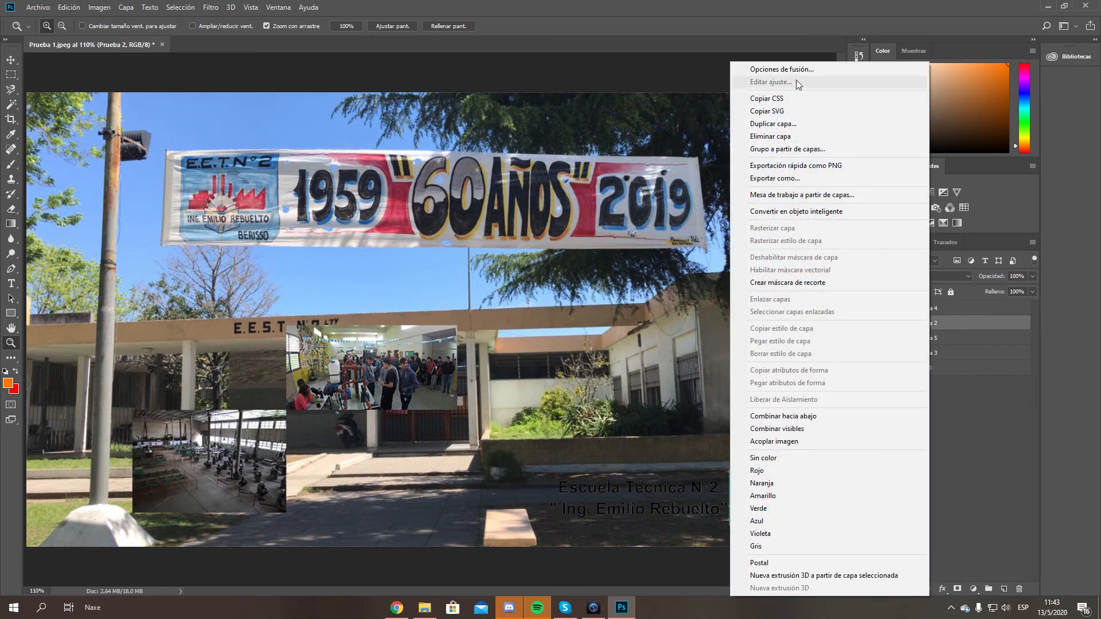
{"action": "left_click", "coordinate": [796, 68]}
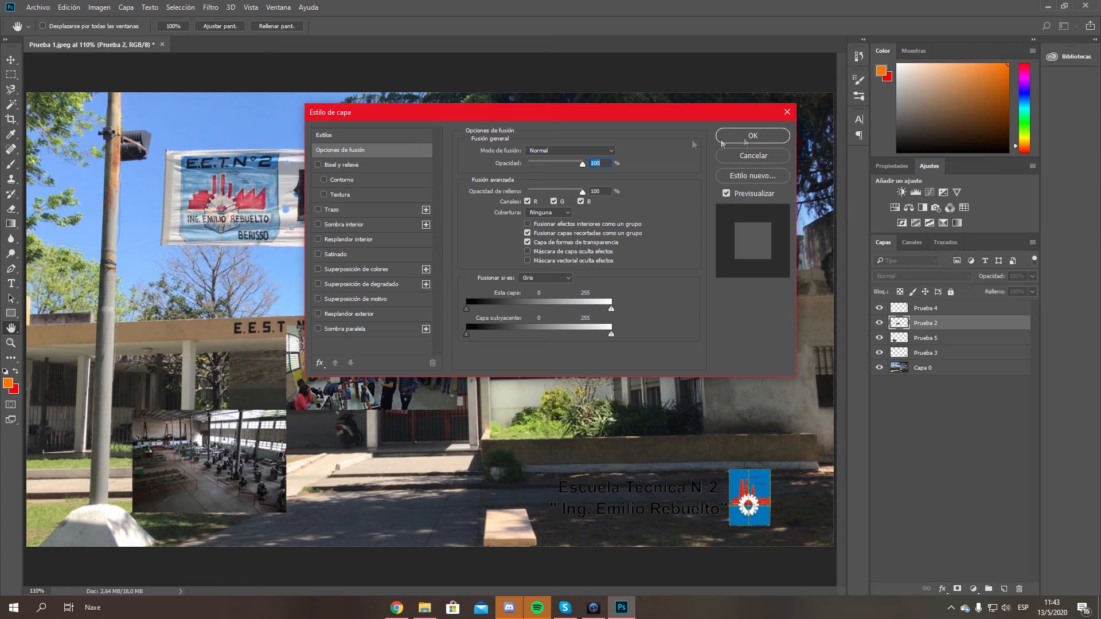
{"action": "left_click_drag", "start_coordinate": [557, 119], "coordinate": [700, 233]}
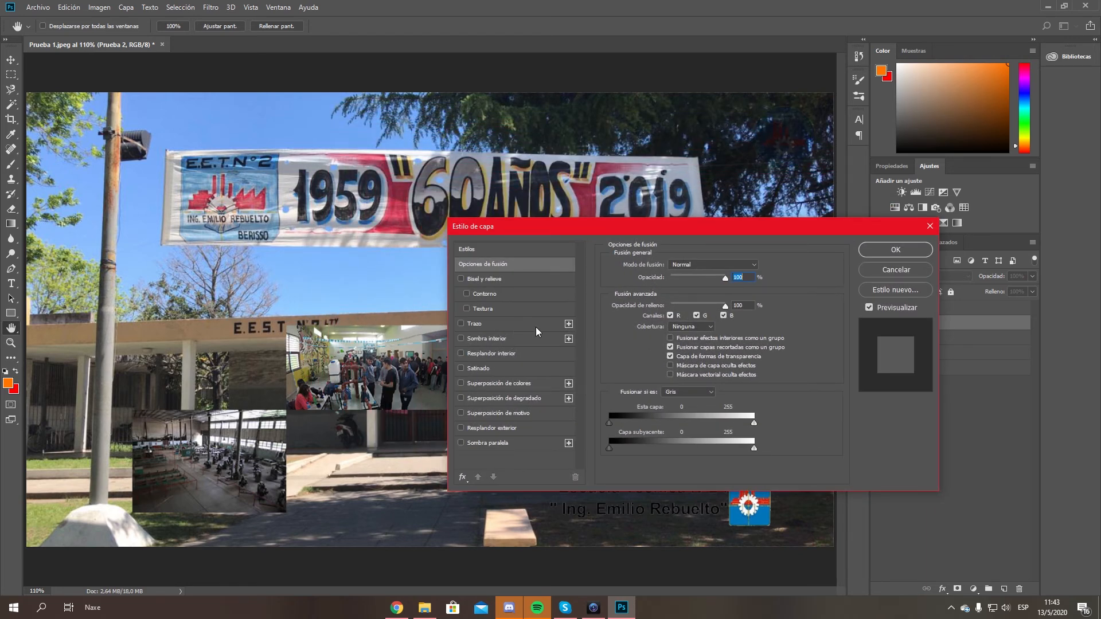
{"action": "key", "text": "z"}
{"action": "left_click", "coordinate": [868, 271]}
Step: Add the text "Escuela tecnica" in 72 pt BankGothic Bold below the banner and colour it white (ffffff)
{"action": "left_click", "coordinate": [12, 284]}
{"action": "left_click", "coordinate": [335, 294]}
{"action": "type", "text": "Escuela tecnica"}
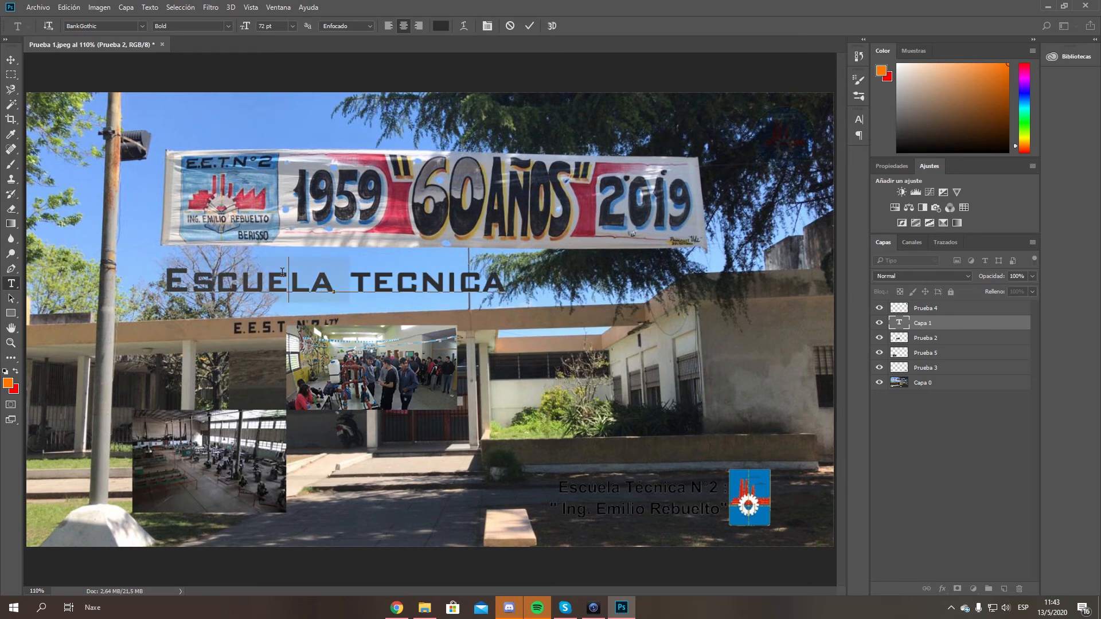
{"action": "key", "text": "ctrl+a"}
{"action": "left_click", "coordinate": [441, 26]}
{"action": "type", "text": "ffffff"}
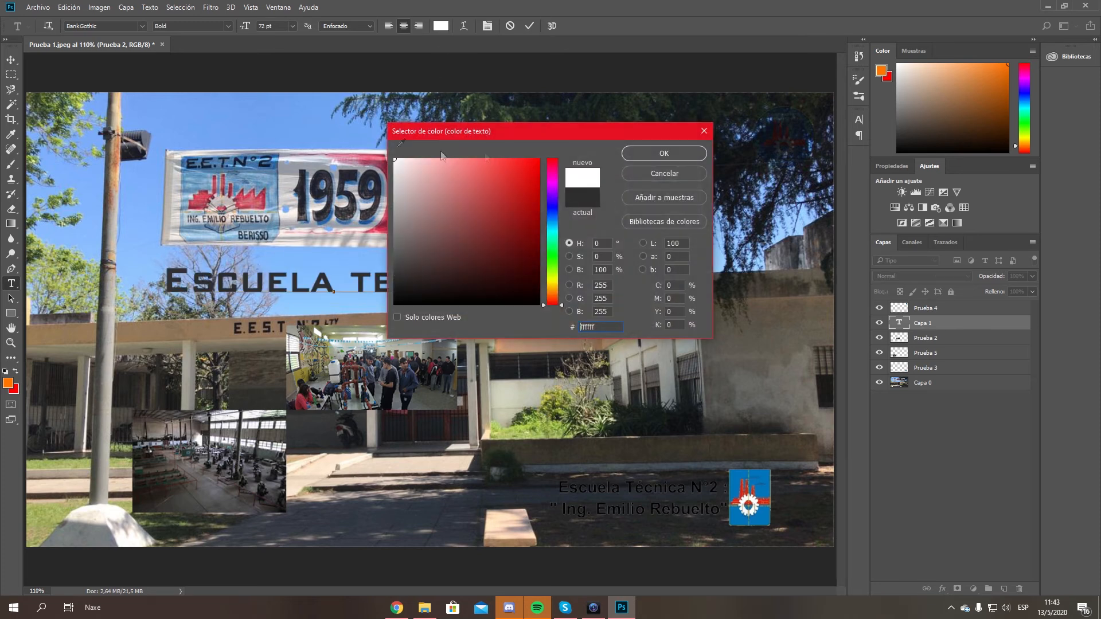
{"action": "left_click", "coordinate": [663, 153]}
{"action": "left_click", "coordinate": [933, 323]}
Step: Try a black exterior stroke of 7 px on the "Escuela tecnica" text layer
{"action": "right_click", "coordinate": [934, 323]}
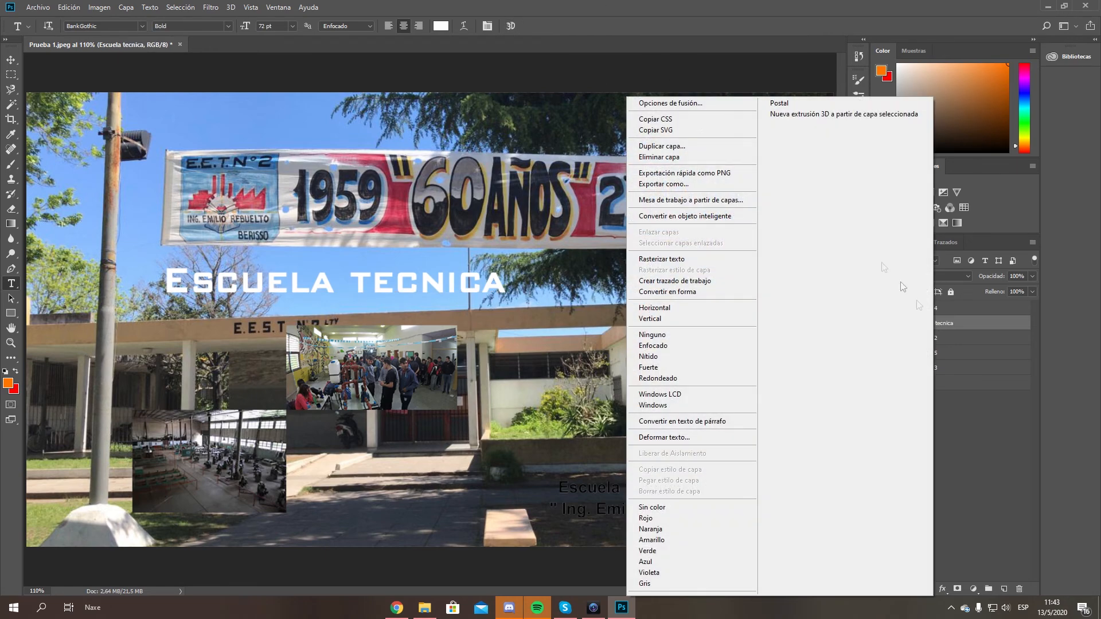
{"action": "key", "text": "Escape"}
{"action": "key", "text": "h"}
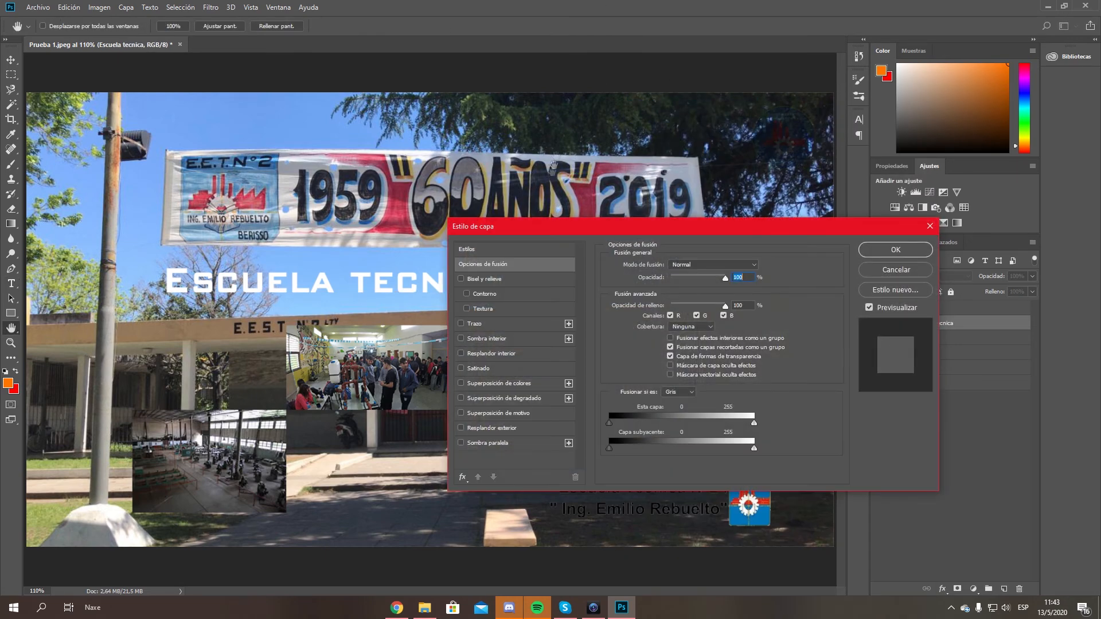
{"action": "left_click", "coordinate": [522, 320]}
{"action": "left_click", "coordinate": [721, 263]}
{"action": "left_click_drag", "start_coordinate": [721, 265], "coordinate": [721, 264]}
{"action": "left_click", "coordinate": [738, 275]}
{"action": "left_click", "coordinate": [729, 284]}
{"action": "left_click", "coordinate": [723, 264]}
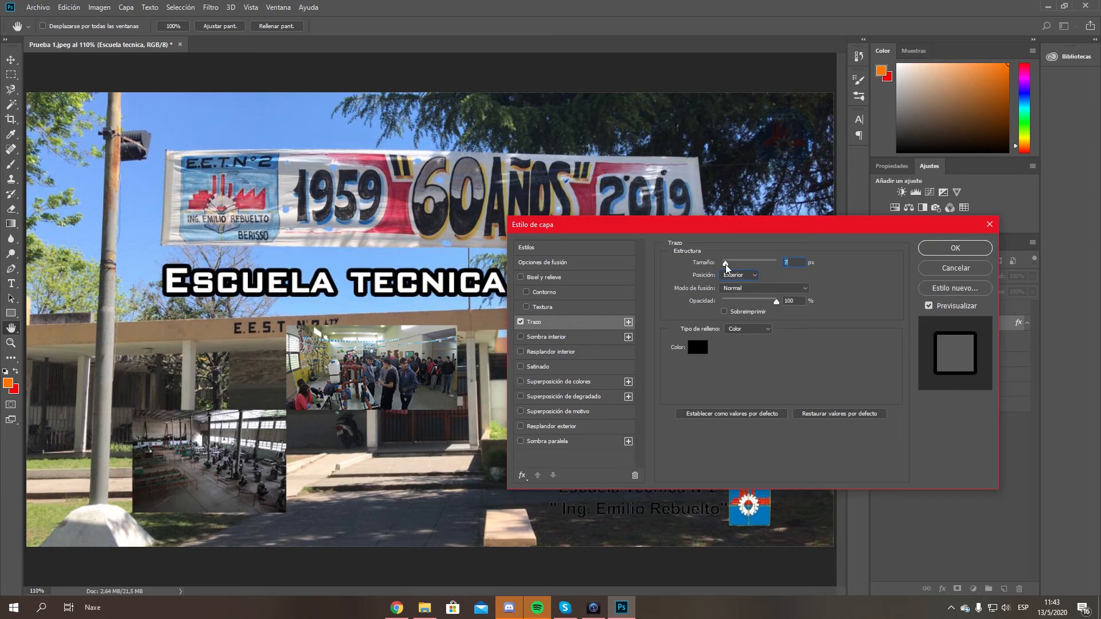
Step: Try Bevel and Emboss with a texture pattern and with a contour on the text instead of the stroke
{"action": "left_click", "coordinate": [521, 322]}
{"action": "left_click", "coordinate": [539, 307]}
{"action": "left_click", "coordinate": [719, 278]}
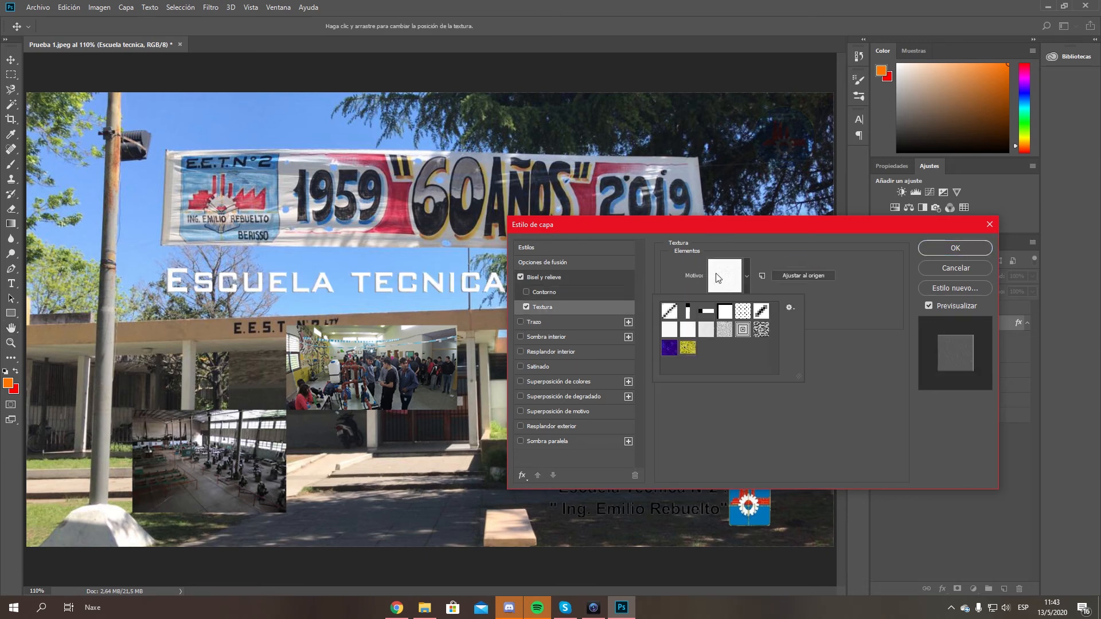
{"action": "left_click", "coordinate": [669, 312]}
{"action": "left_click", "coordinate": [677, 333]}
{"action": "left_click", "coordinate": [526, 307]}
{"action": "left_click", "coordinate": [528, 291]}
{"action": "left_click", "coordinate": [542, 293]}
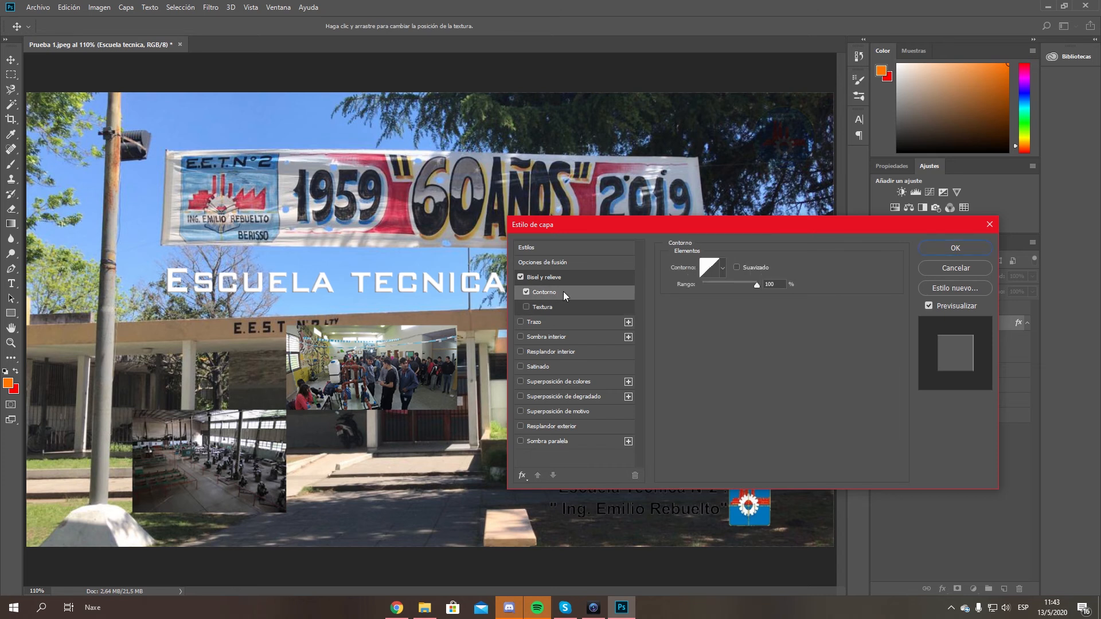
{"action": "left_click", "coordinate": [526, 291]}
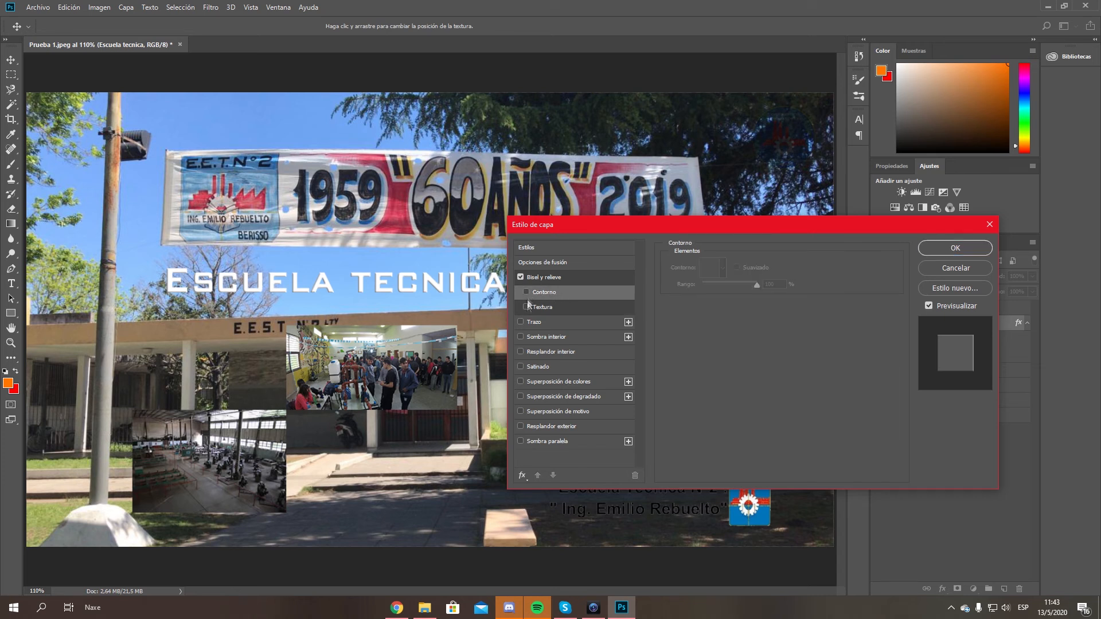
Step: Try an inner shadow at 32% opacity on the text, and try the Satin effect without it
{"action": "left_click", "coordinate": [532, 336]}
{"action": "left_click_drag", "start_coordinate": [741, 280], "coordinate": [738, 280]}
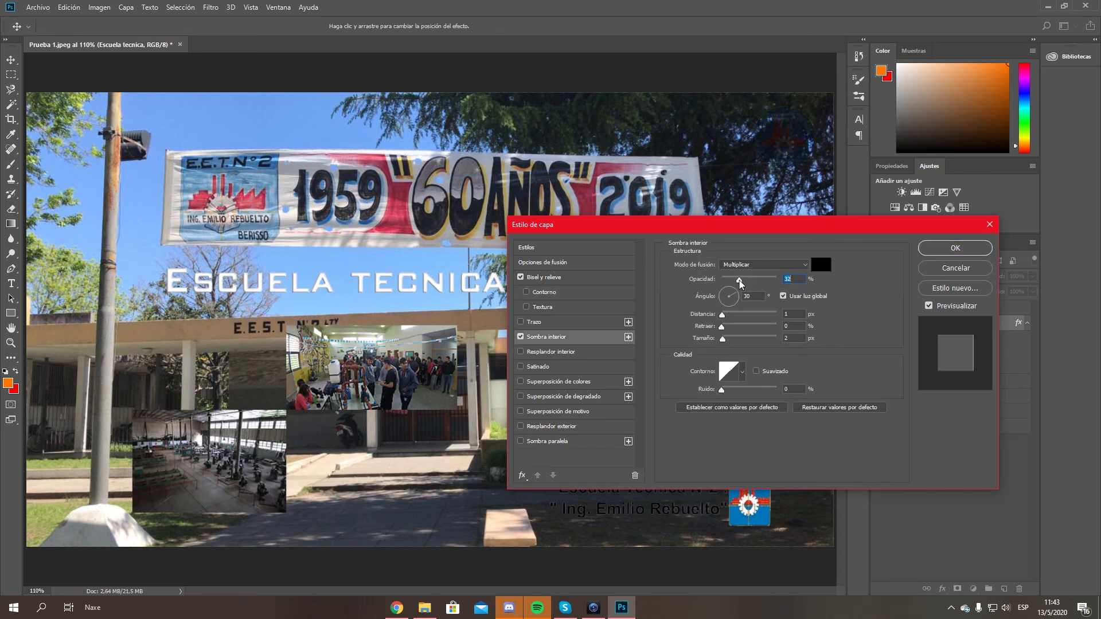
{"action": "left_click", "coordinate": [521, 337]}
{"action": "left_click", "coordinate": [520, 366]}
{"action": "left_click", "coordinate": [520, 367]}
Step: Try a cyan colour overlay at 100% opacity on the text and turn it off again
{"action": "left_click", "coordinate": [521, 381]}
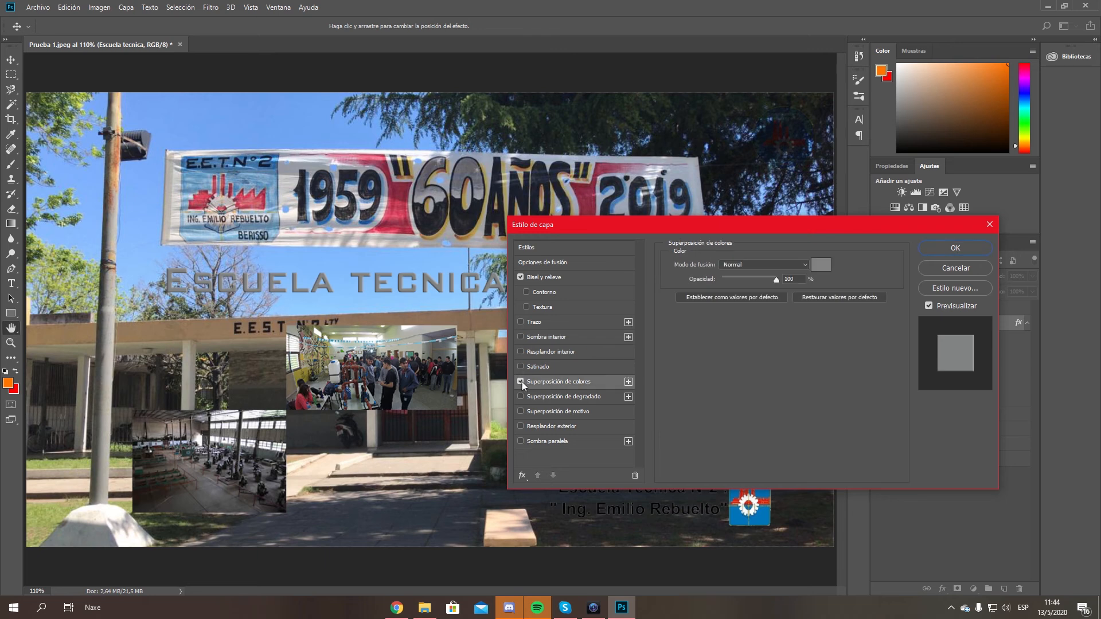
{"action": "left_click", "coordinate": [820, 265]}
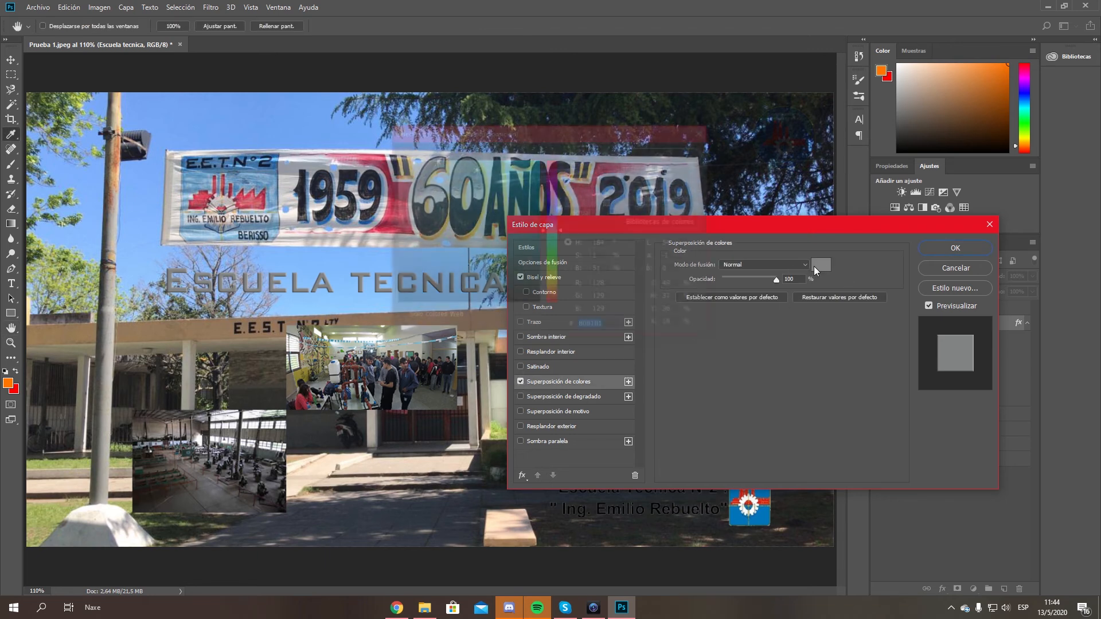
{"action": "left_click", "coordinate": [535, 161]}
{"action": "left_click", "coordinate": [642, 151]}
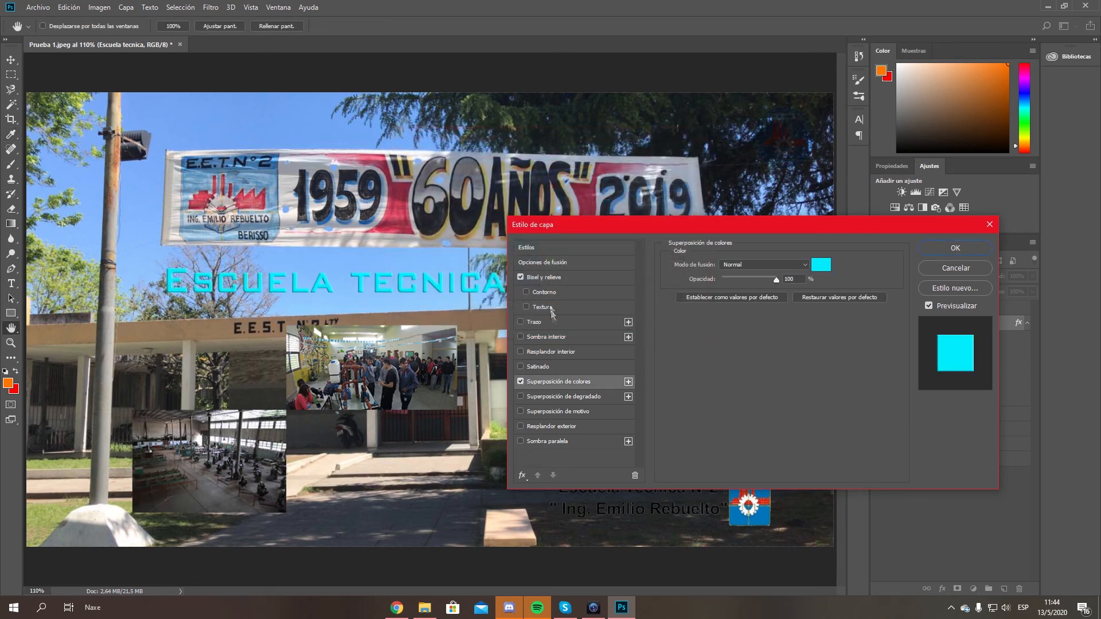
{"action": "left_click", "coordinate": [521, 382]}
Step: Try the gradient overlay, pattern overlay, outer glow and drop shadow on the text, and discard all the layer style changes
{"action": "left_click", "coordinate": [520, 395]}
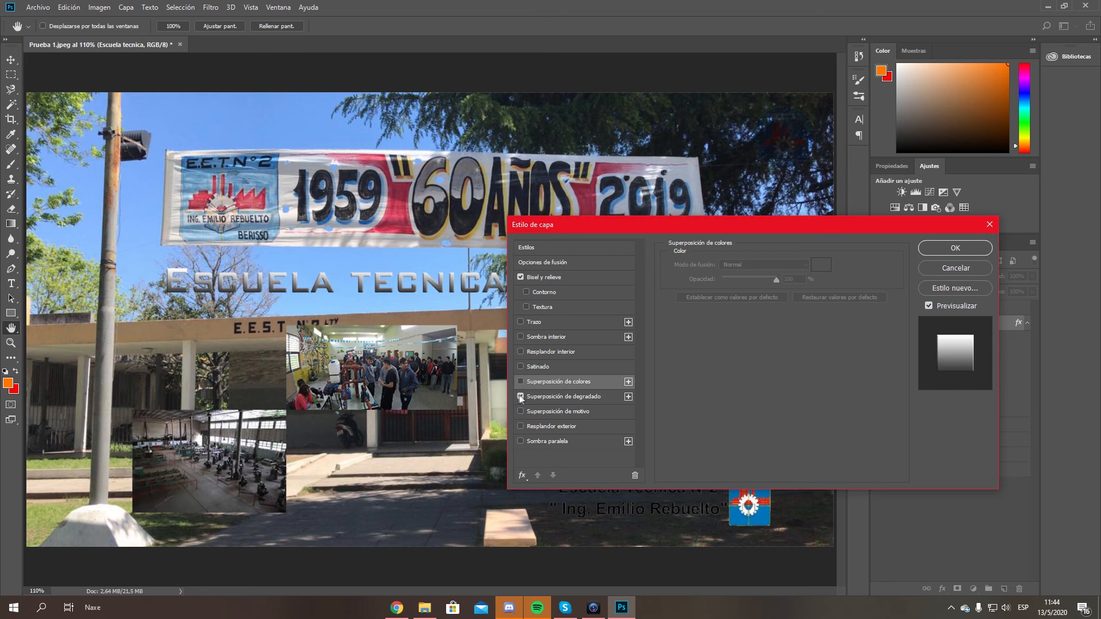
{"action": "left_click", "coordinate": [521, 397]}
{"action": "left_click", "coordinate": [520, 411]}
{"action": "left_click", "coordinate": [520, 411]}
{"action": "left_click", "coordinate": [518, 427]}
{"action": "left_click", "coordinate": [524, 429]}
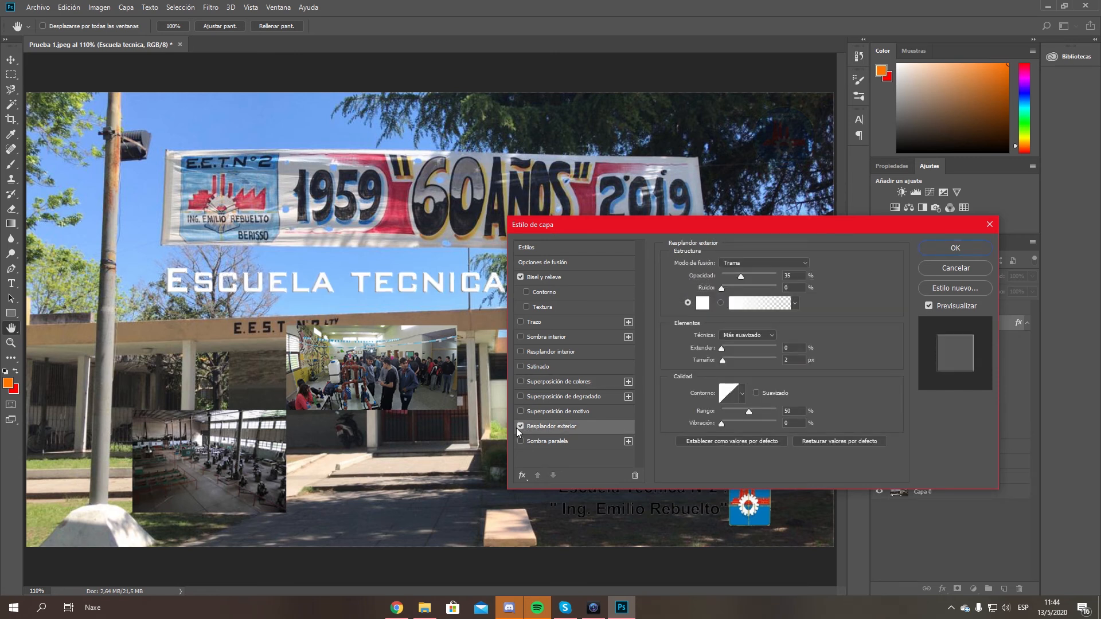
{"action": "left_click", "coordinate": [520, 427]}
{"action": "left_click", "coordinate": [520, 277]}
{"action": "left_click", "coordinate": [520, 441]}
{"action": "left_click", "coordinate": [520, 442]}
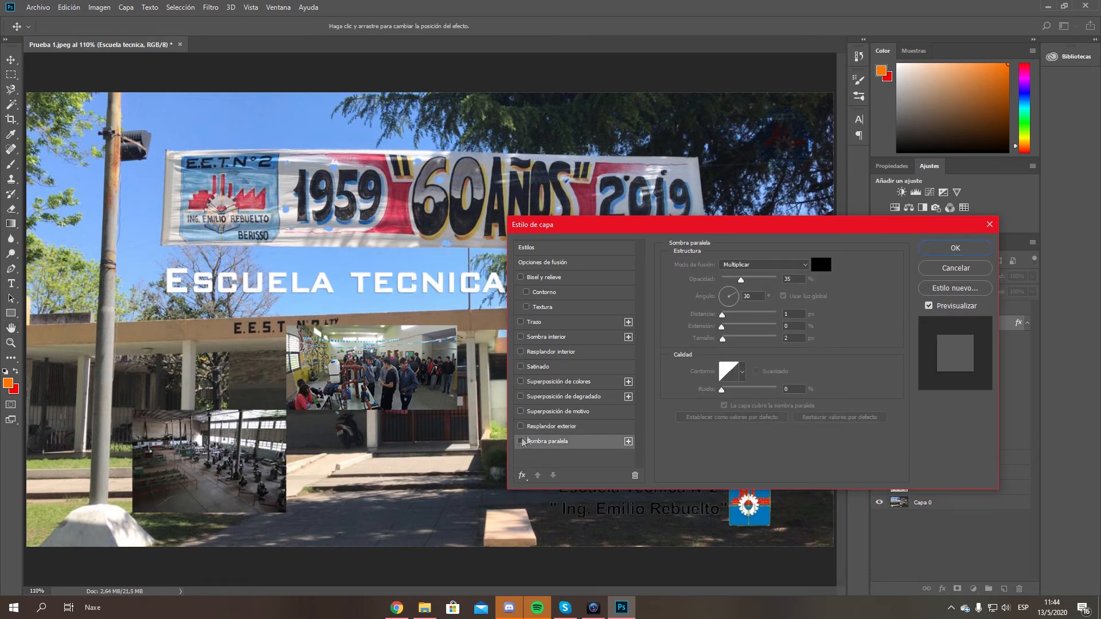
{"action": "left_click", "coordinate": [919, 269]}
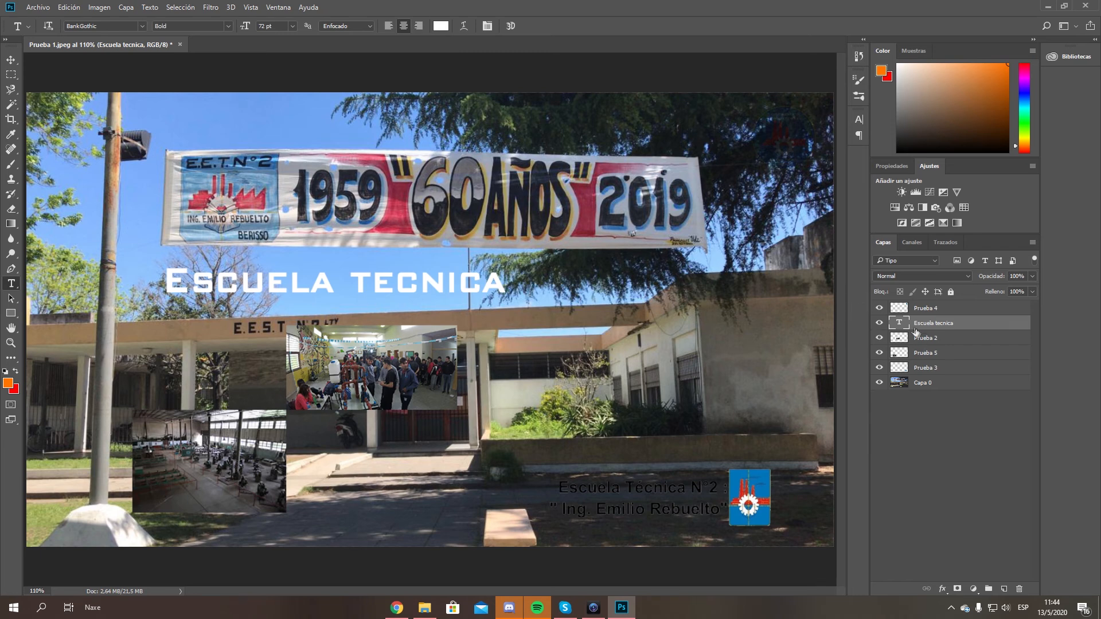
Step: Hide the "Escuela tecnica" text layer and give the Prueba 2 photo a 1 px black interior stroke
{"action": "left_click", "coordinate": [879, 323]}
{"action": "left_click", "coordinate": [935, 341]}
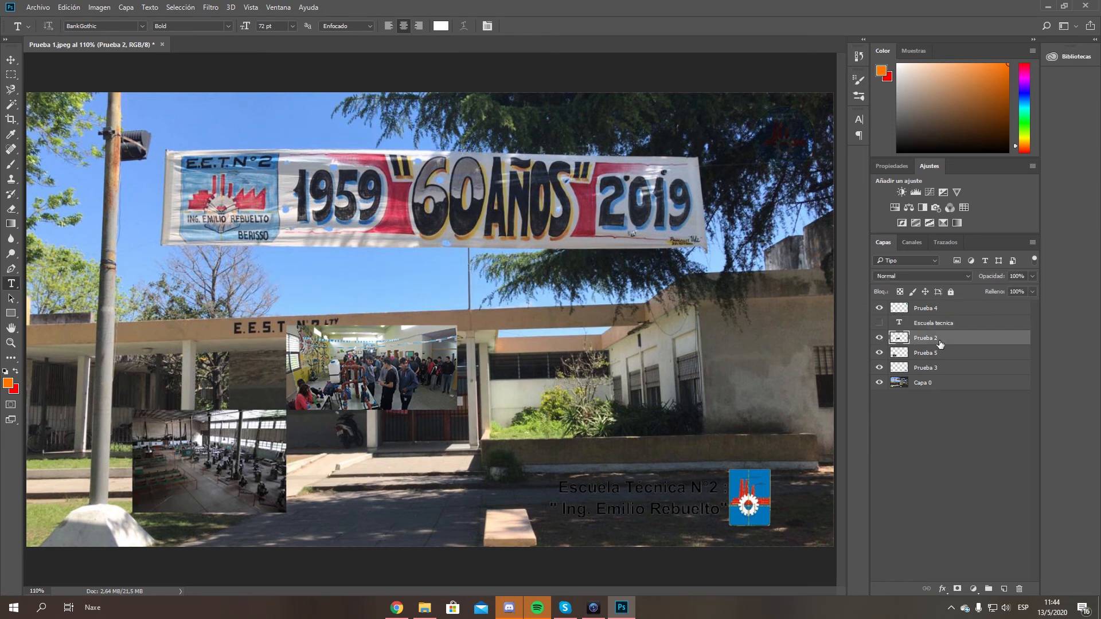
{"action": "right_click", "coordinate": [943, 338]}
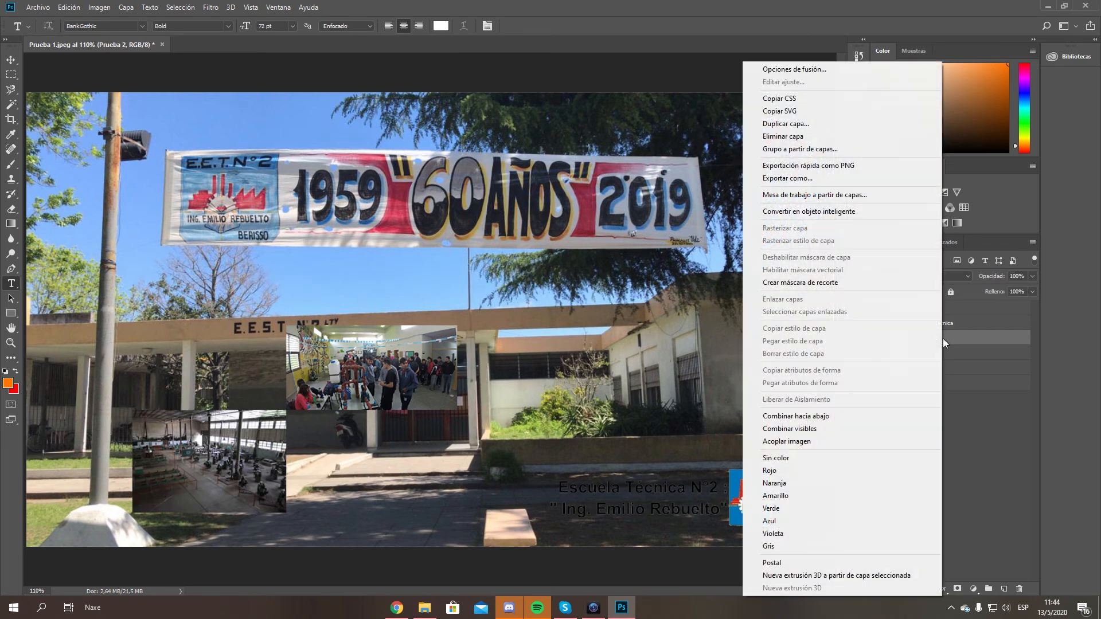
{"action": "left_click", "coordinate": [806, 71]}
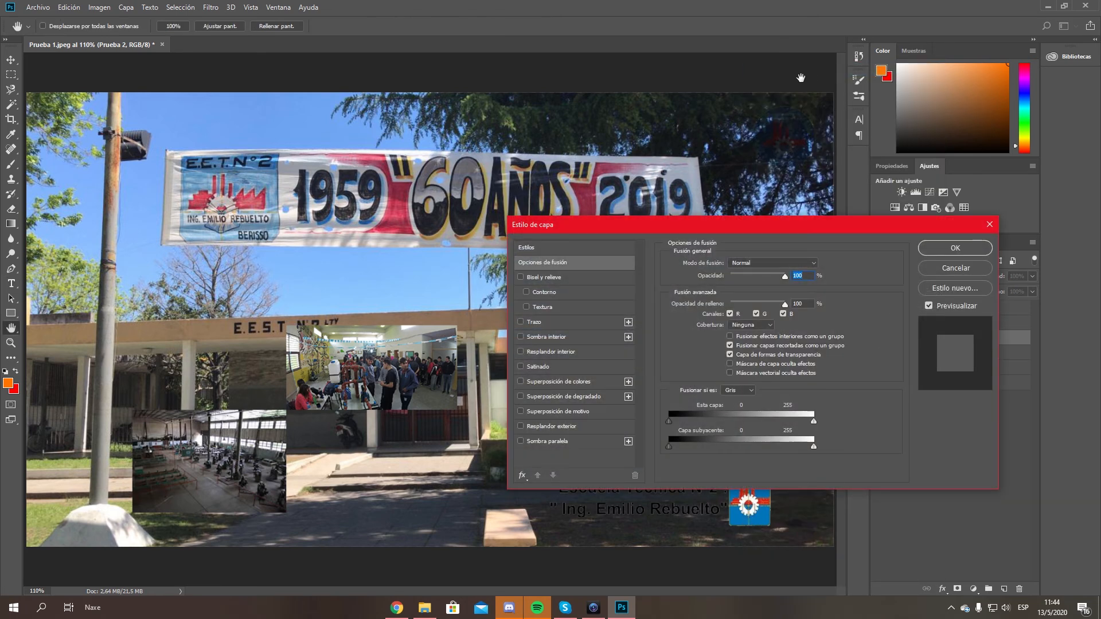
{"action": "left_click", "coordinate": [522, 321]}
{"action": "left_click", "coordinate": [531, 320]}
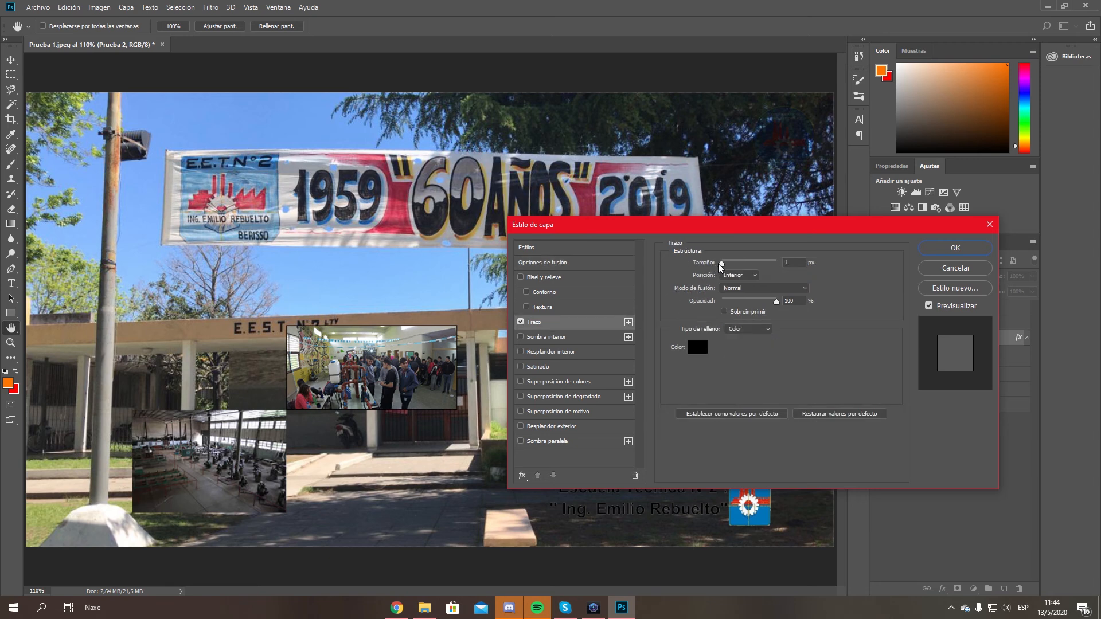
{"action": "left_click", "coordinate": [955, 247]}
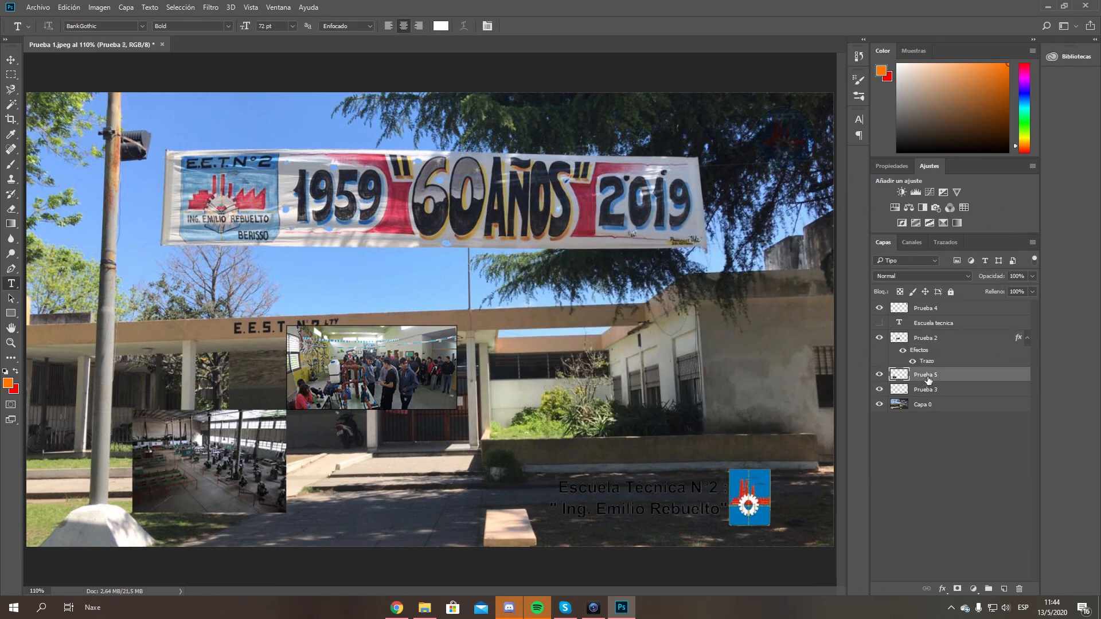
Step: Apply a stroke layer style to the Prueba 5 photo
{"action": "right_click", "coordinate": [928, 380]}
{"action": "left_click", "coordinate": [768, 70]}
{"action": "left_click", "coordinate": [520, 322]}
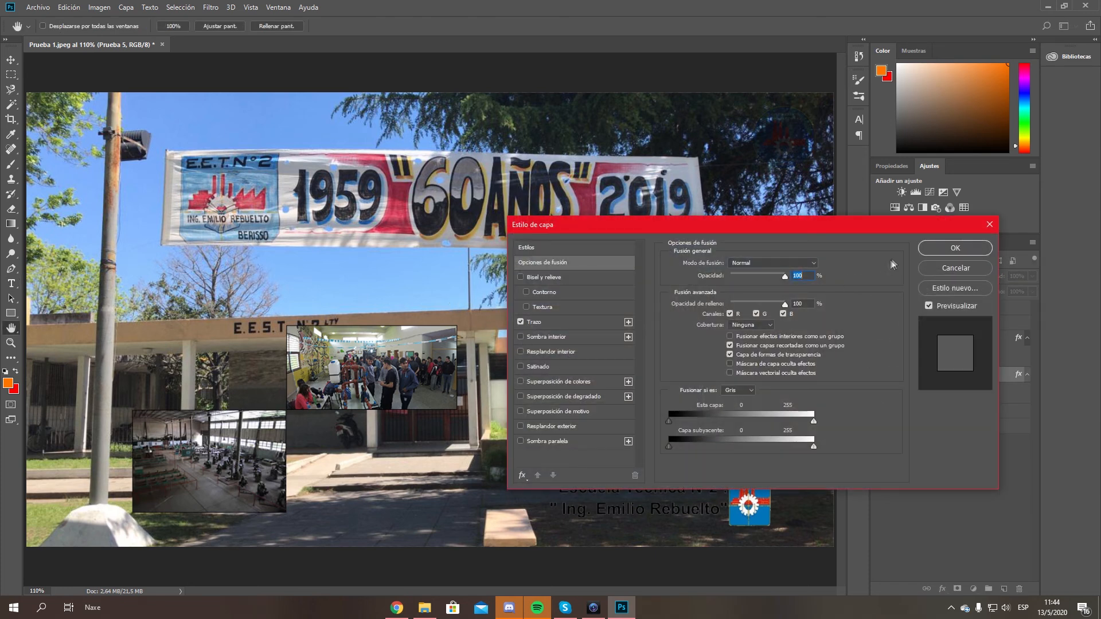
{"action": "left_click", "coordinate": [955, 247]}
Step: Scale the Prueba 2 photo to about 68% and place it just left of the school's entrance door
{"action": "left_click", "coordinate": [931, 336]}
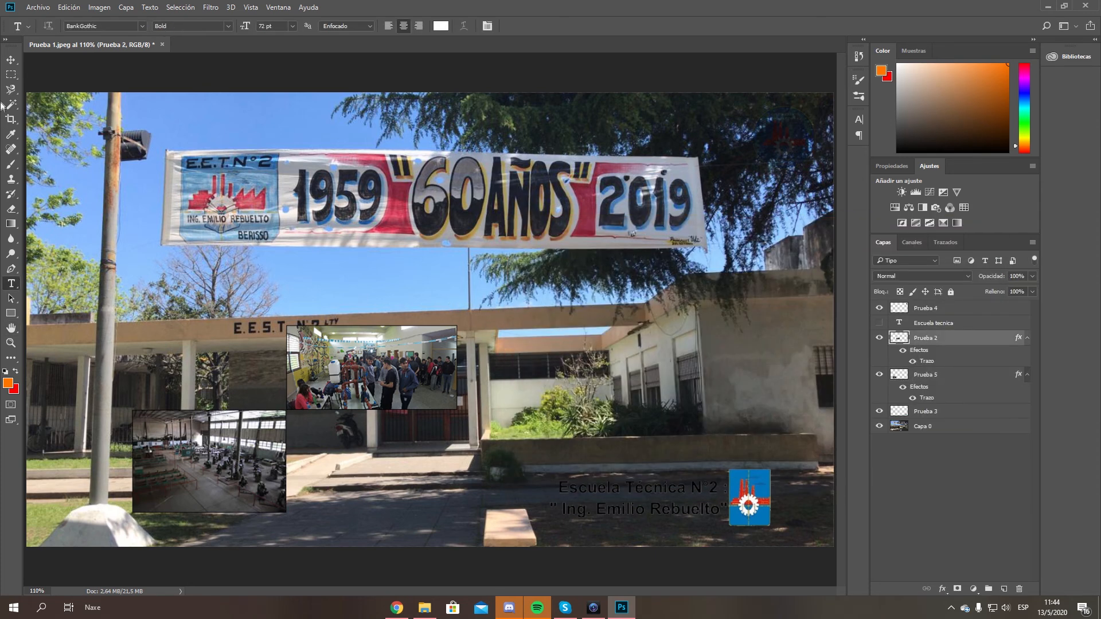
{"action": "left_click", "coordinate": [11, 60]}
{"action": "left_click_drag", "start_coordinate": [333, 360], "coordinate": [563, 354]}
{"action": "key", "text": "ctrl+t"}
{"action": "left_click_drag", "start_coordinate": [692, 318], "coordinate": [339, 389]}
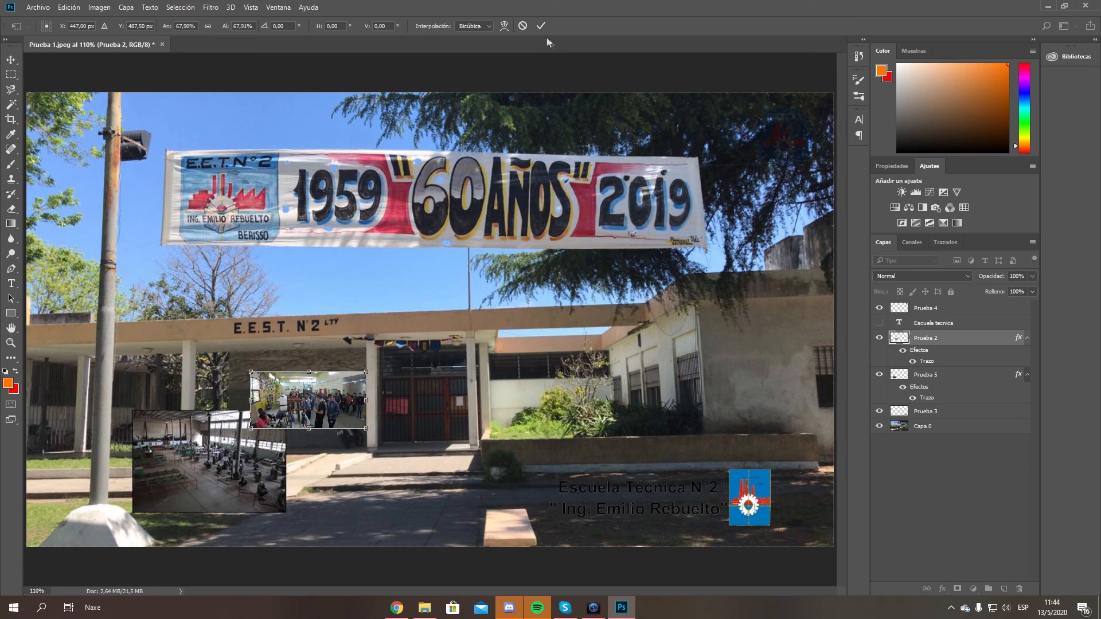
{"action": "left_click", "coordinate": [540, 25]}
Step: Scale the Prueba 5 photo to about 68% and move it together with Prueba 2 to the image's lower-left corner
{"action": "left_click", "coordinate": [917, 376]}
{"action": "key", "text": "ctrl+t"}
{"action": "left_click_drag", "start_coordinate": [285, 410], "coordinate": [252, 431]}
{"action": "left_click", "coordinate": [540, 25]}
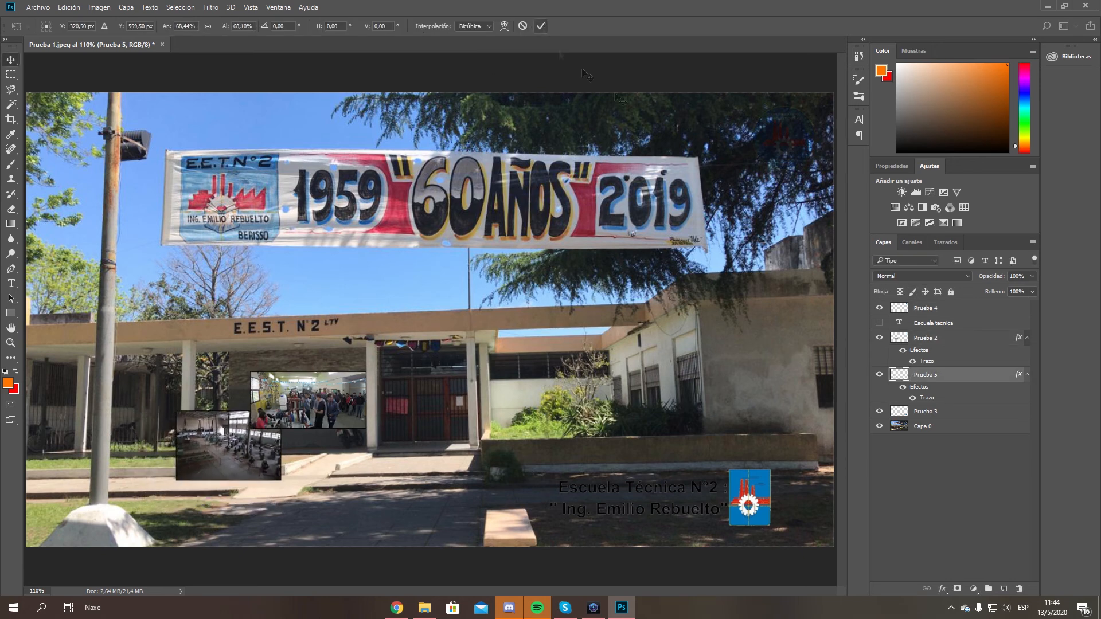
{"action": "left_click", "coordinate": [938, 341], "text": "ctrl"}
{"action": "left_click_drag", "start_coordinate": [305, 417], "coordinate": [230, 467]}
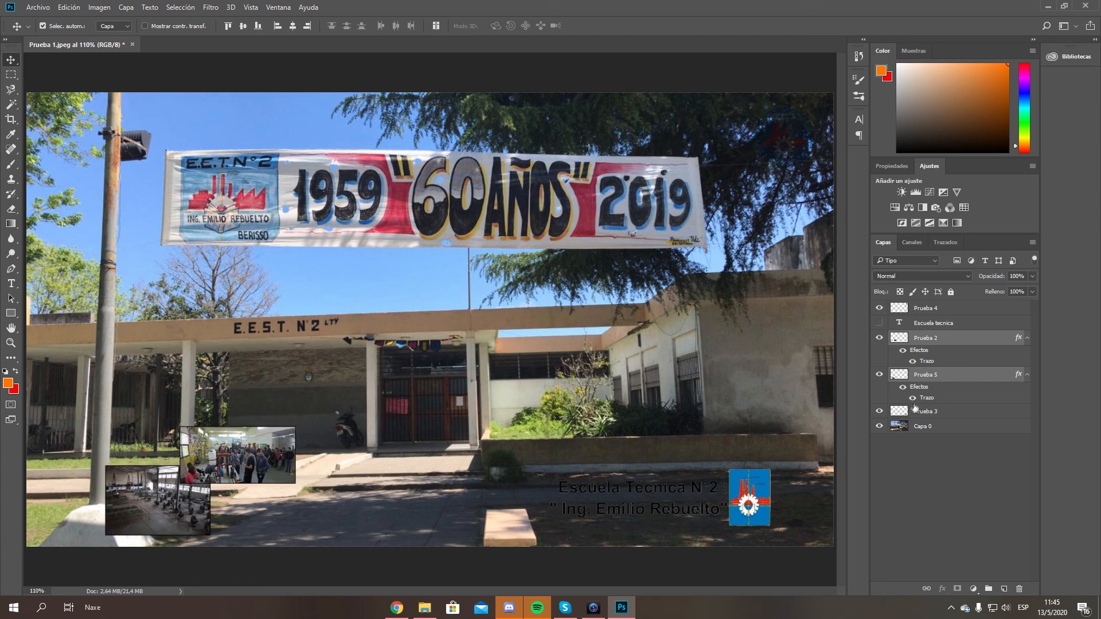
Step: Move the Prueba 3 school name and logo beside the two small photos and scale it to about 80%
{"action": "left_click", "coordinate": [917, 411]}
{"action": "left_click_drag", "start_coordinate": [599, 512], "coordinate": [240, 522]}
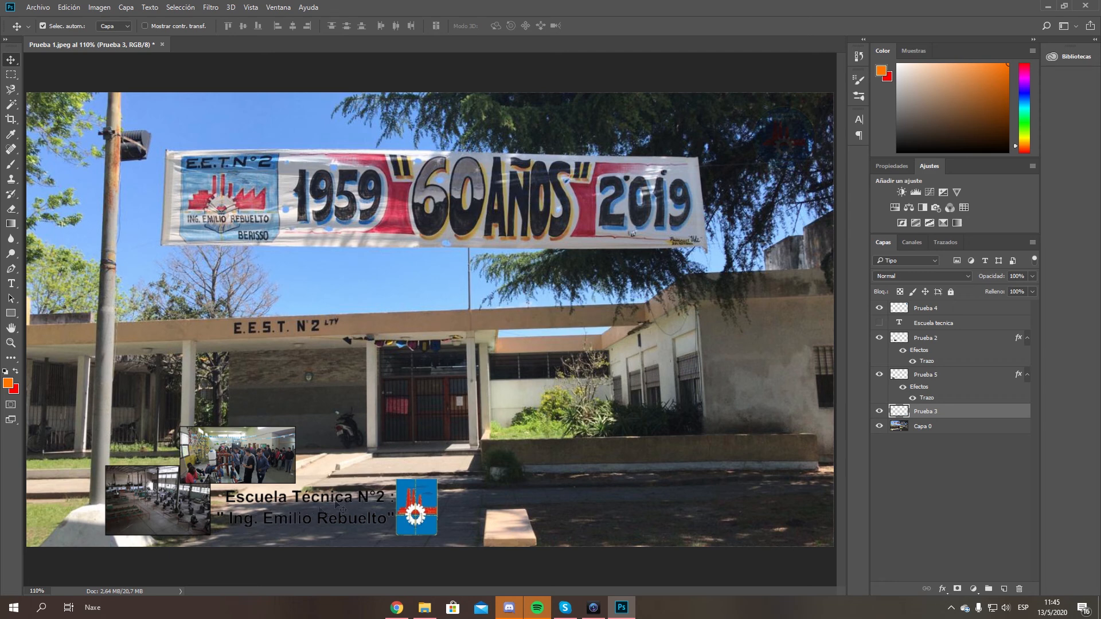
{"action": "key", "text": "ctrl+t"}
{"action": "left_click_drag", "start_coordinate": [437, 479], "coordinate": [363, 504]}
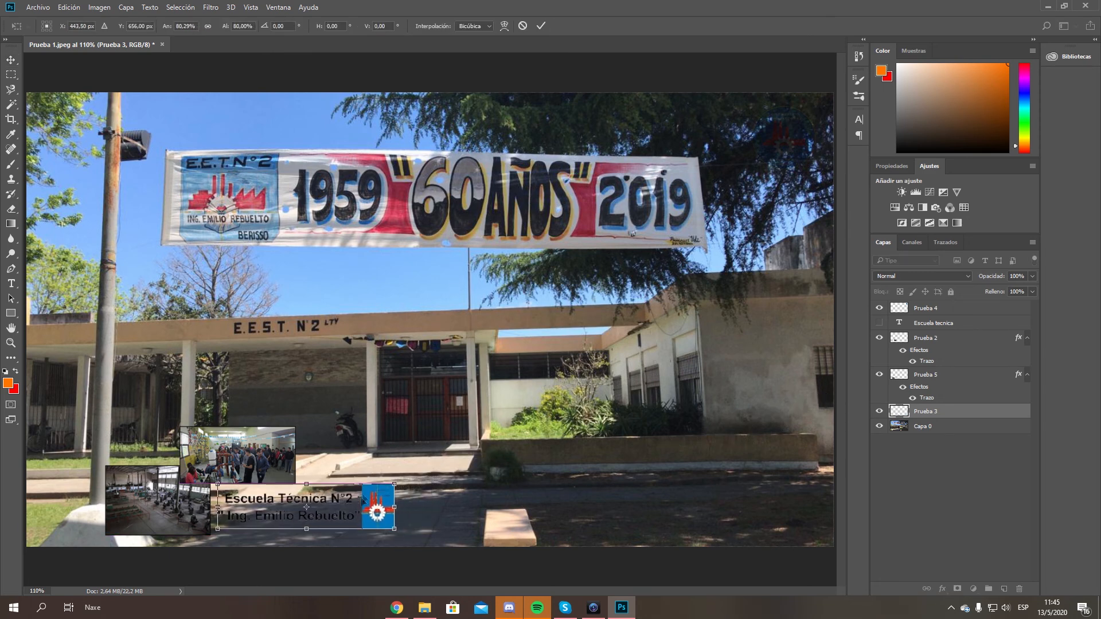
{"action": "left_click", "coordinate": [542, 26]}
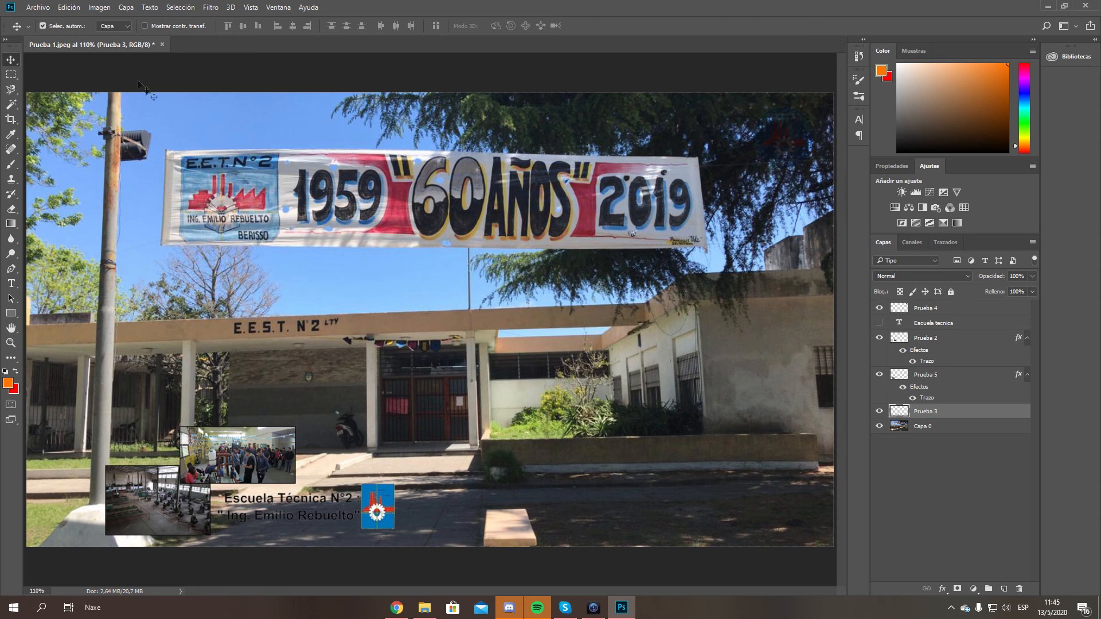
Step: Start saving the composition under a new file in Muestras de Tutorial, with JPEG as the file type
{"action": "left_click", "coordinate": [42, 7]}
{"action": "left_click", "coordinate": [81, 135]}
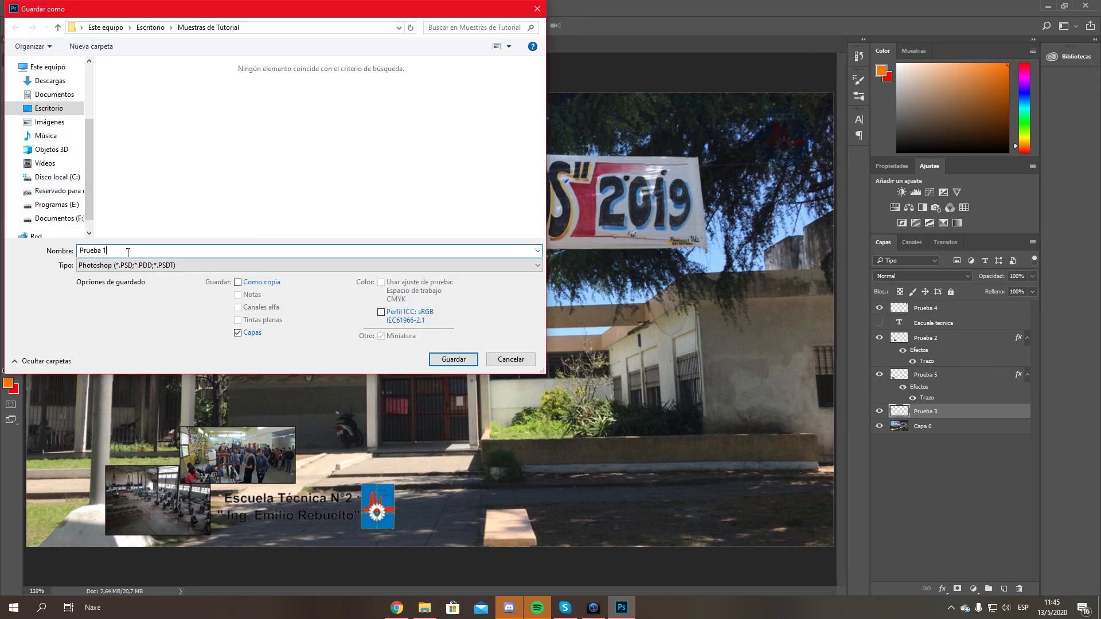
{"action": "left_click", "coordinate": [132, 266]}
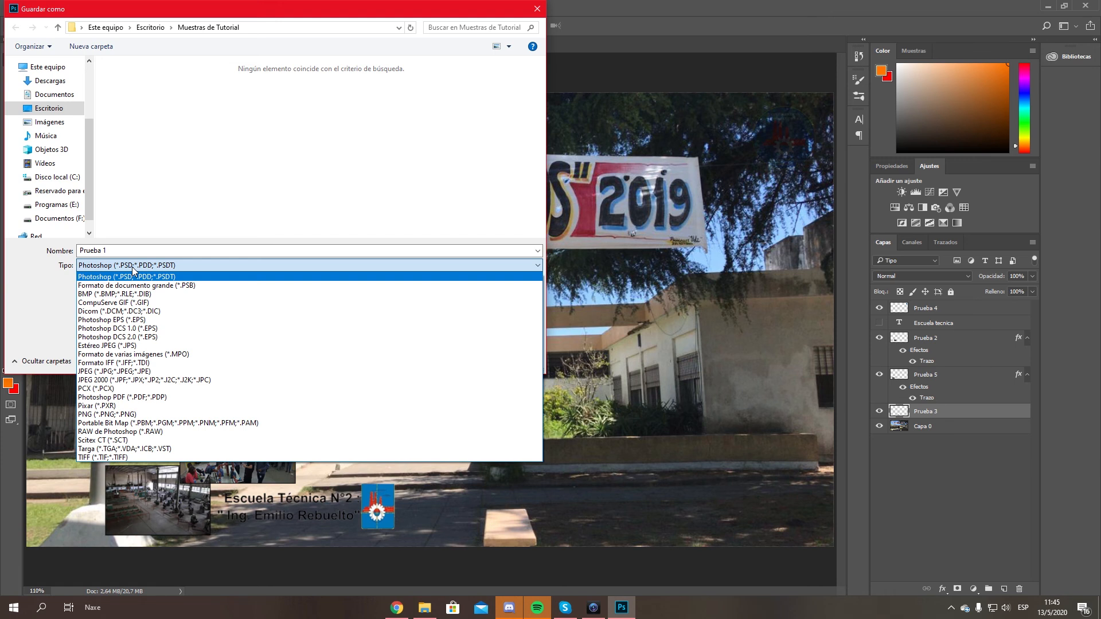
{"action": "left_click", "coordinate": [115, 371]}
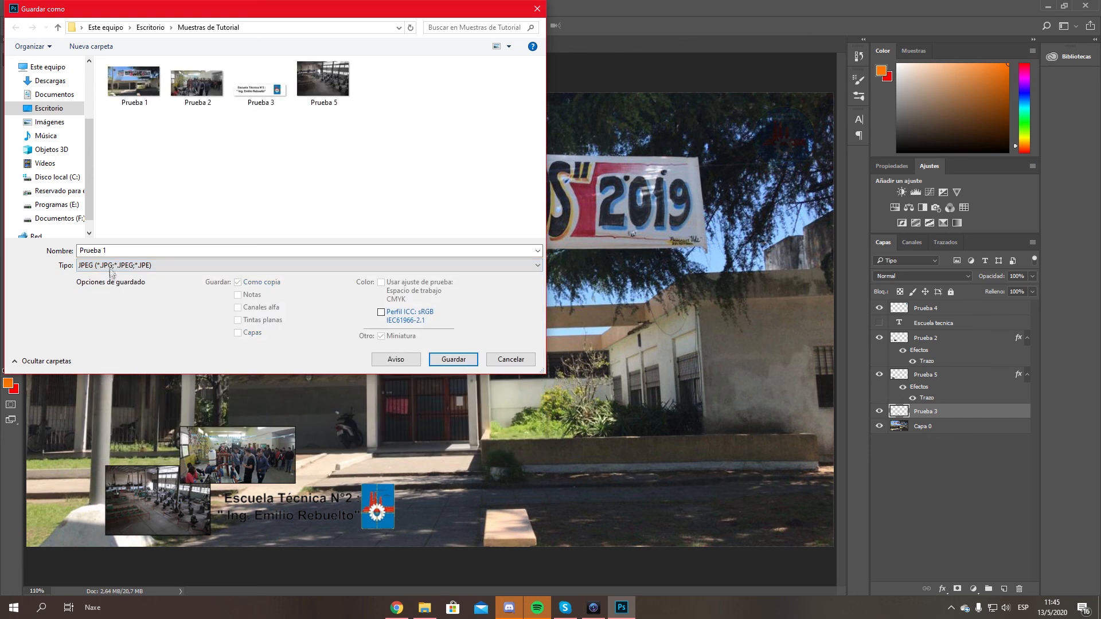
{"action": "left_click", "coordinate": [110, 268]}
{"action": "left_click", "coordinate": [89, 371]}
{"action": "left_click", "coordinate": [110, 253]}
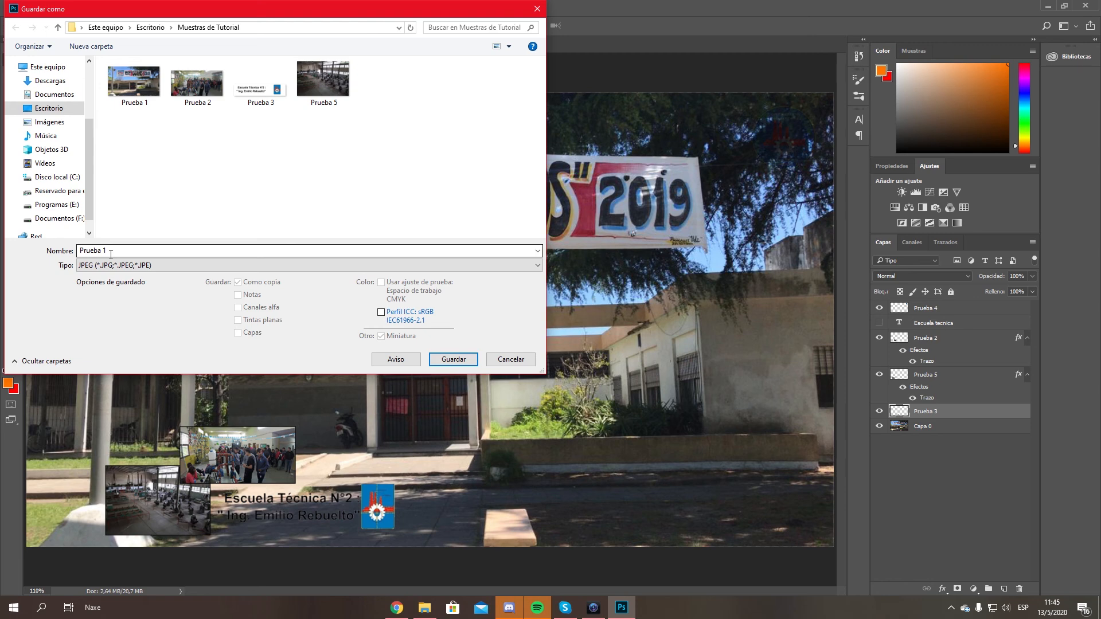
Step: Save the composition as a layered Photoshop (PSD) file named Trabajo with maximized compatibility
{"action": "left_click", "coordinate": [133, 266]}
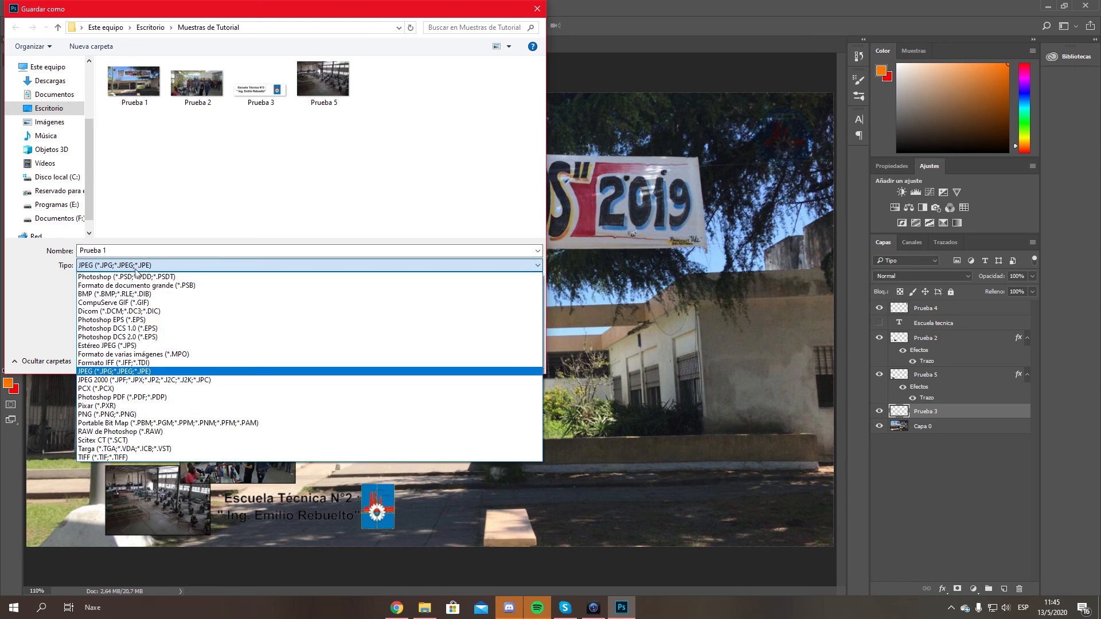
{"action": "left_click", "coordinate": [138, 275]}
{"action": "left_click", "coordinate": [120, 250]}
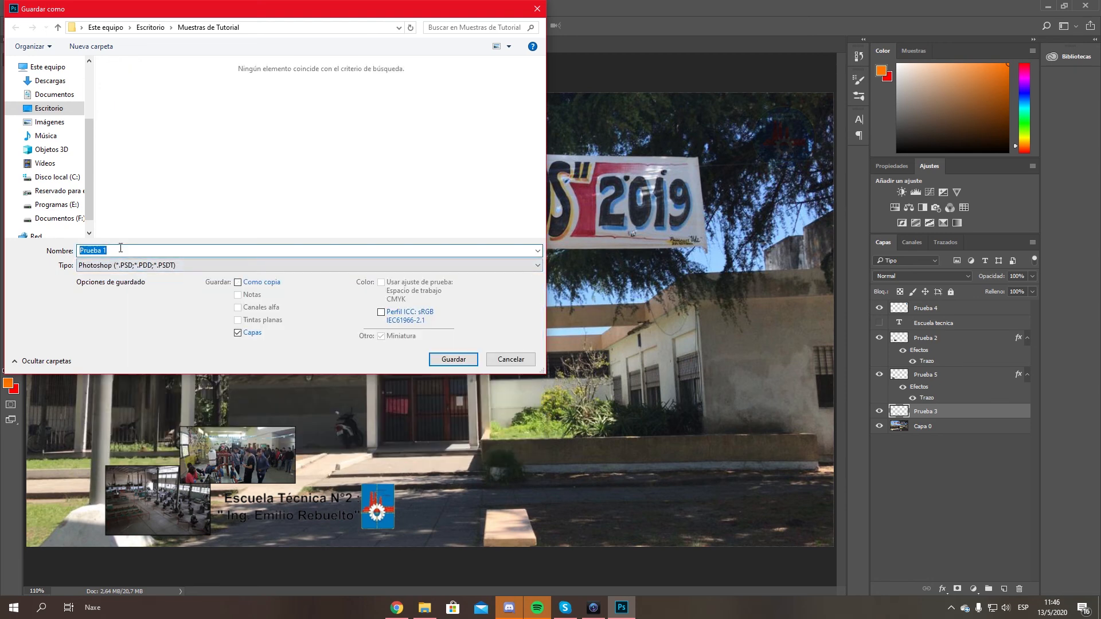
{"action": "type", "text": "Trabajo"}
{"action": "key", "text": "Return"}
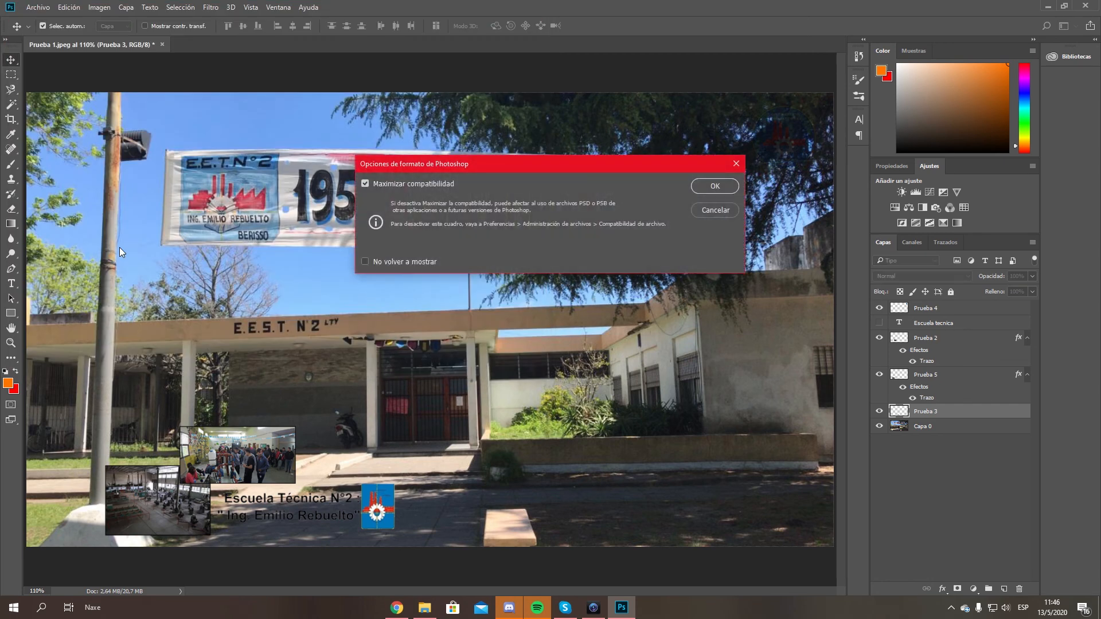
{"action": "left_click", "coordinate": [713, 186]}
Step: Start saving a copy of the composition in Muestras de Tutorial as a JPEG file named Finalizado
{"action": "left_click", "coordinate": [32, 8]}
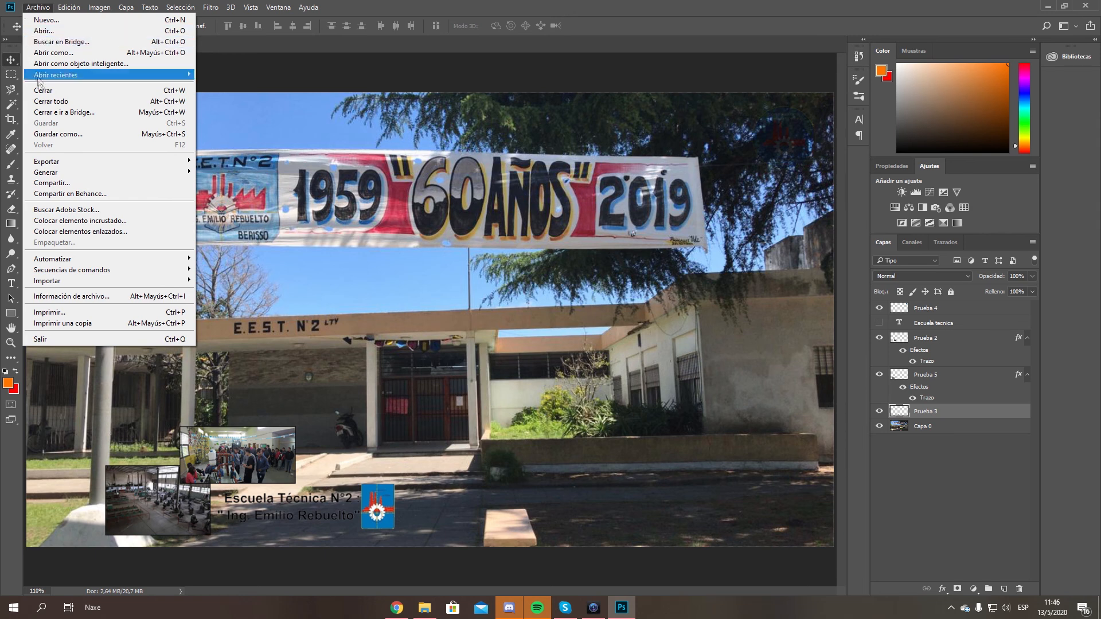
{"action": "left_click", "coordinate": [57, 133]}
{"action": "left_click", "coordinate": [117, 265]}
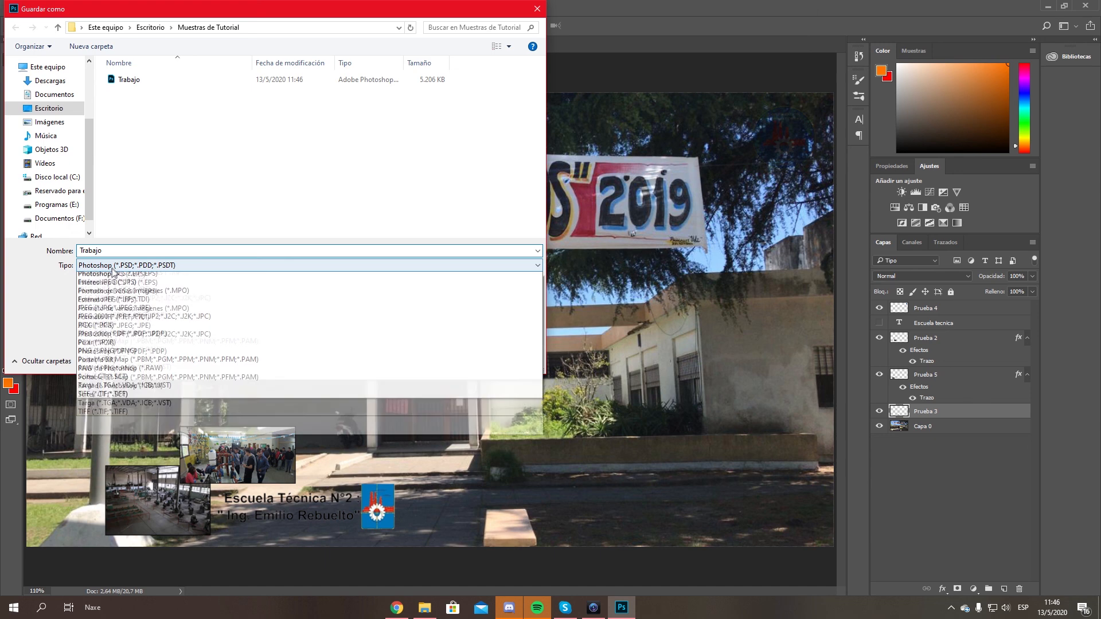
{"action": "left_click", "coordinate": [115, 361]}
{"action": "double_click", "coordinate": [109, 249]}
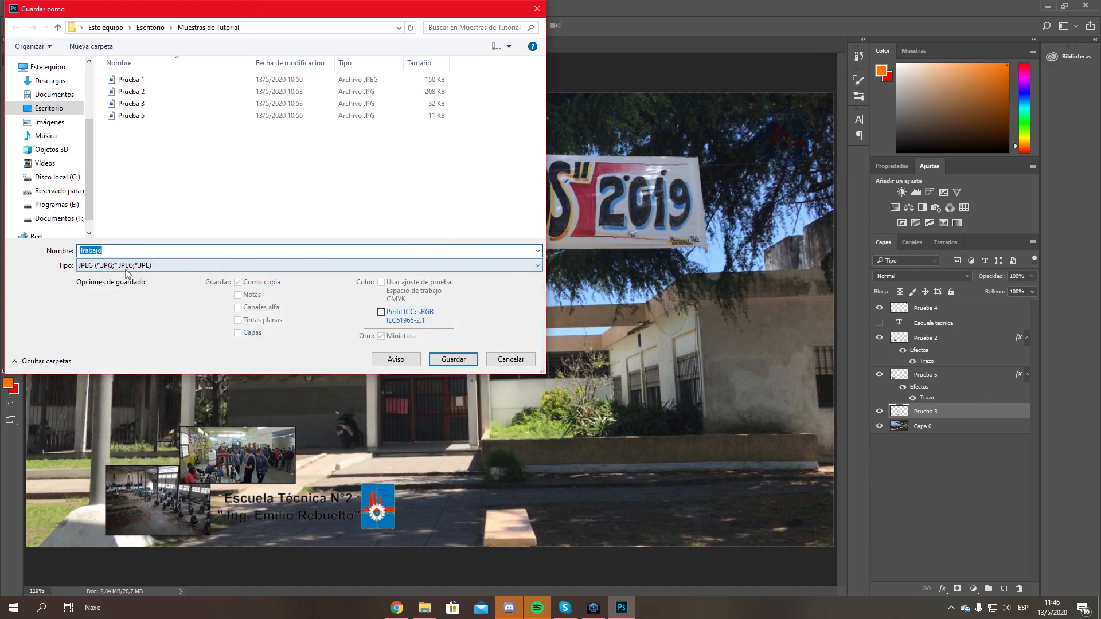
{"action": "left_click", "coordinate": [294, 249]}
{"action": "type", "text": "Finalizado"}
{"action": "key", "text": "Return"}
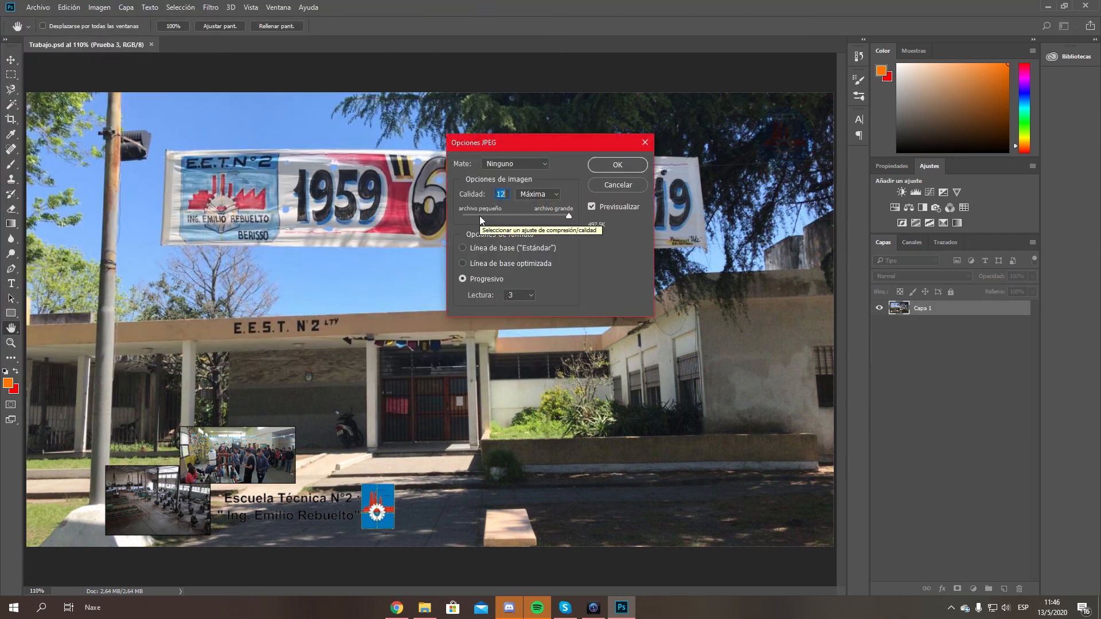
Step: Set the JPEG image quality to the maximum of 12 and finish saving the copy
{"action": "left_click", "coordinate": [481, 216]}
{"action": "left_click_drag", "start_coordinate": [483, 216], "coordinate": [571, 216]}
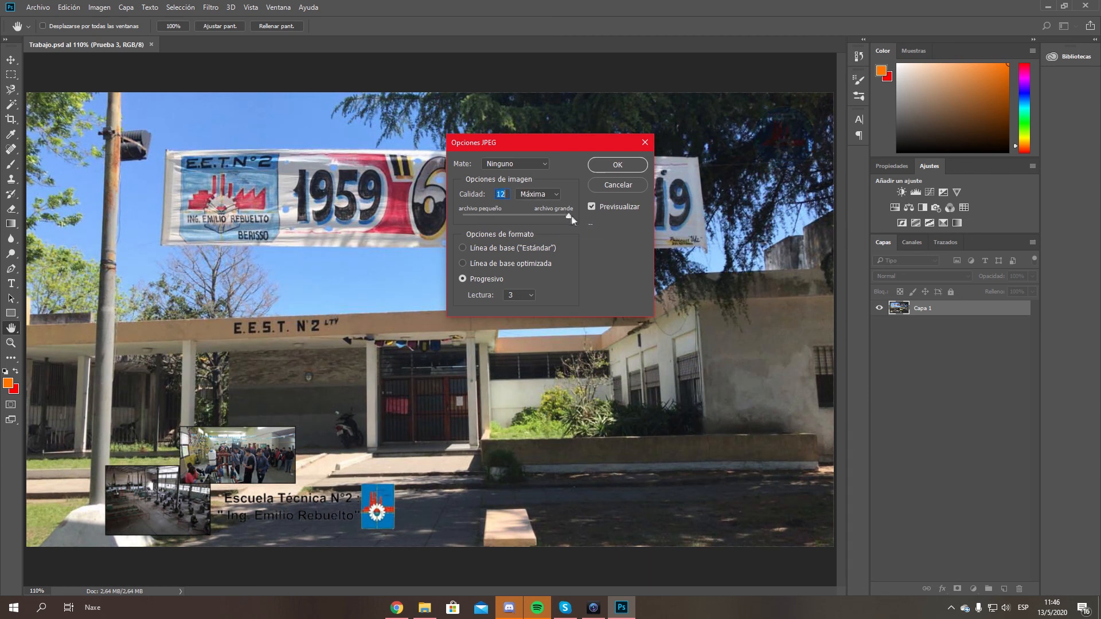
{"action": "left_click", "coordinate": [618, 166]}
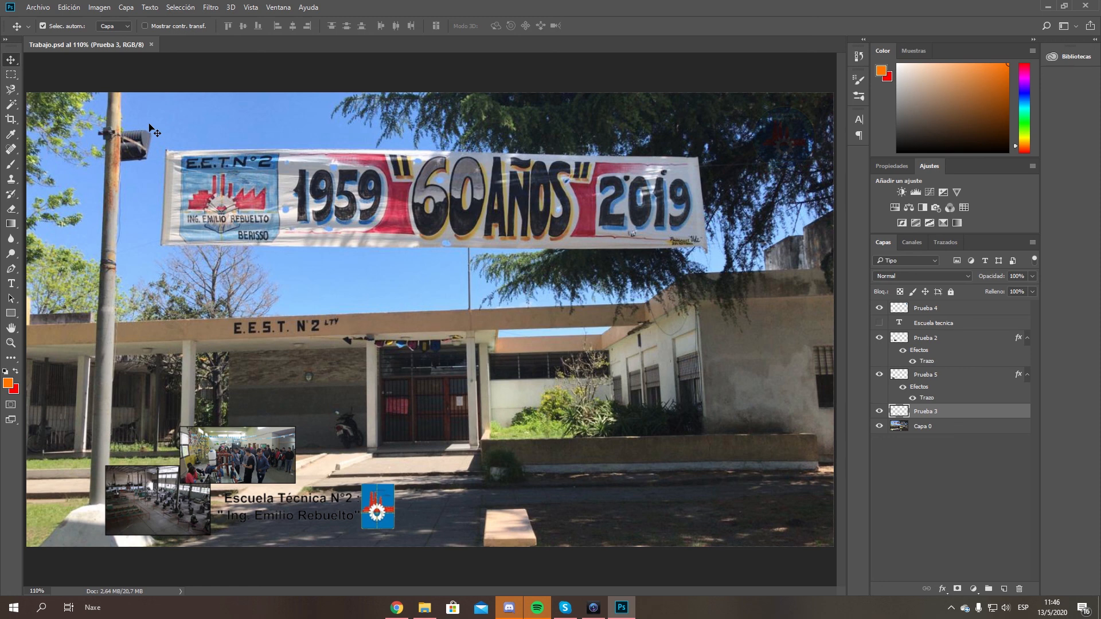
{"action": "left_click", "coordinate": [72, 7]}
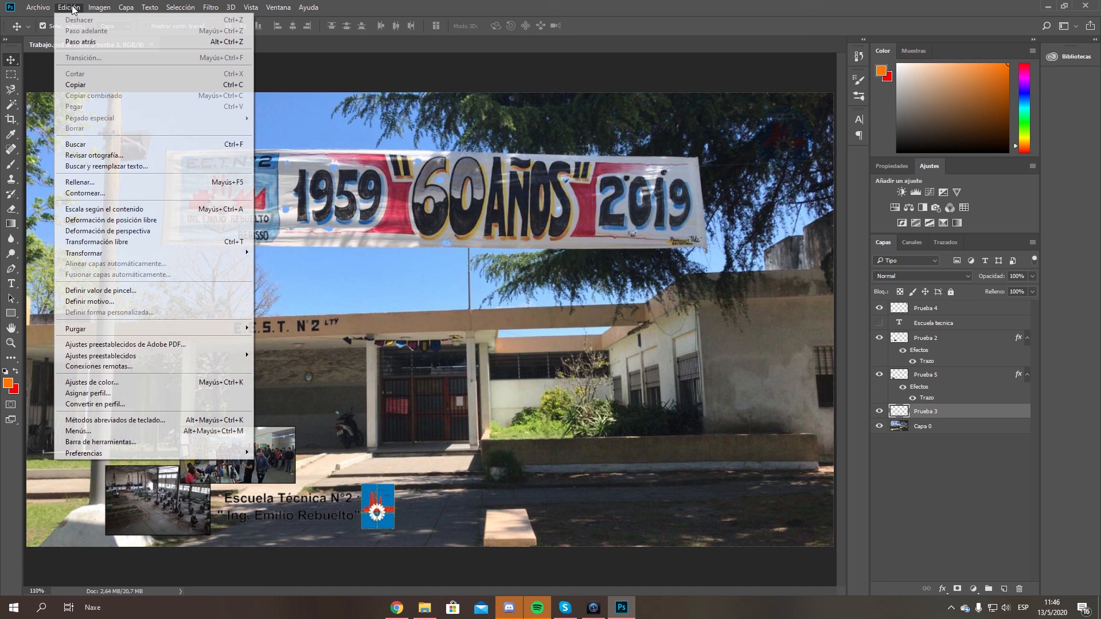
{"action": "mouse_move", "coordinate": [93, 8]}
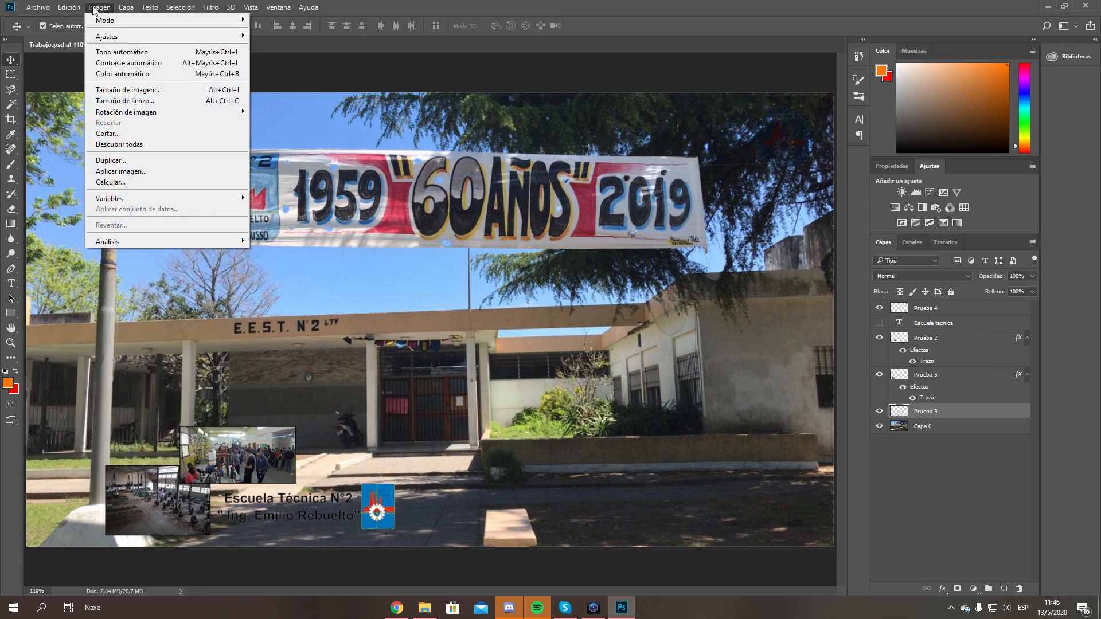
{"action": "mouse_move", "coordinate": [171, 12]}
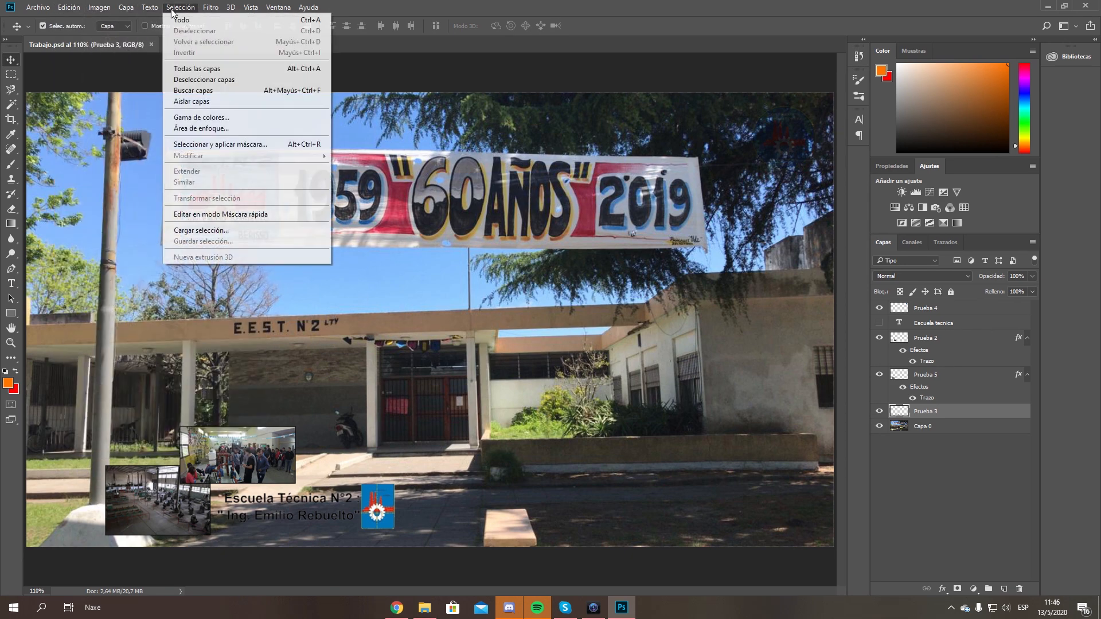
{"action": "mouse_move", "coordinate": [245, 11]}
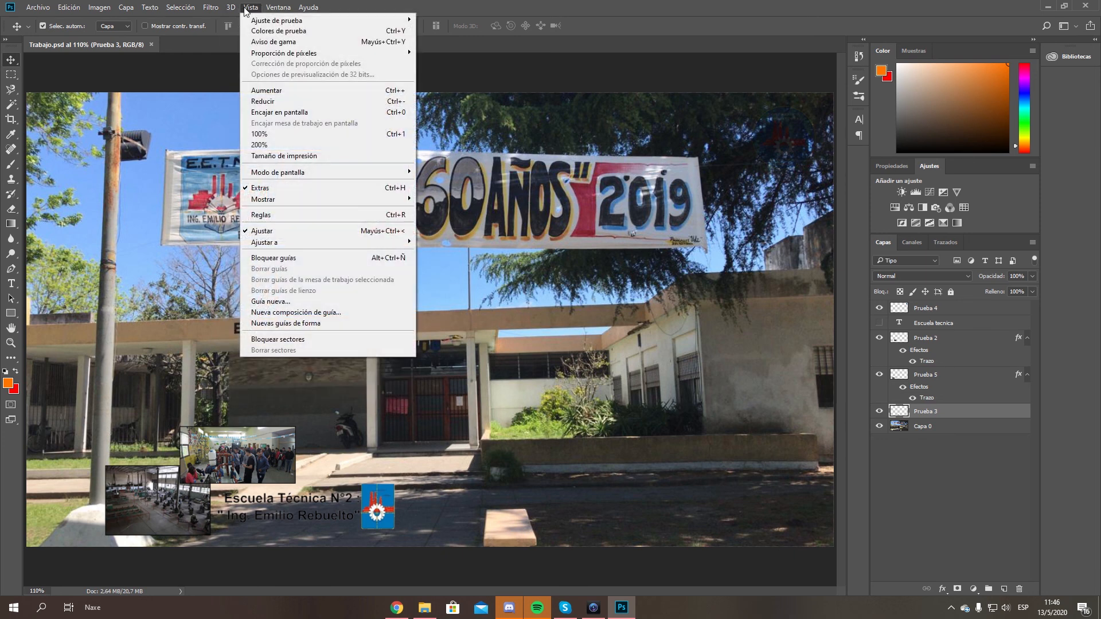
{"action": "mouse_move", "coordinate": [307, 8]}
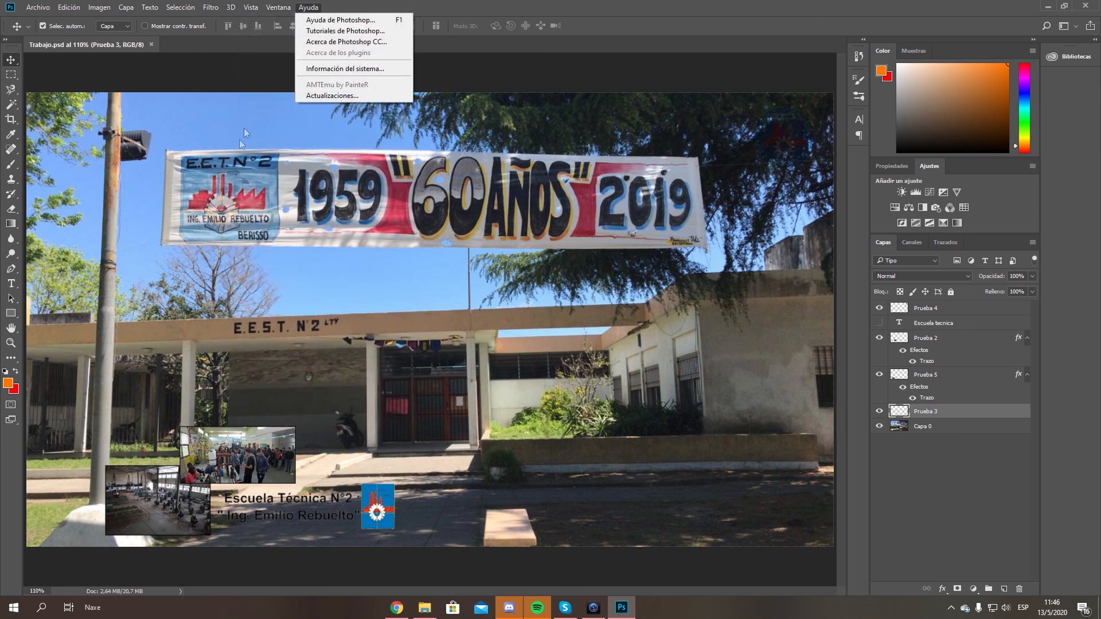
{"action": "left_click", "coordinate": [222, 207]}
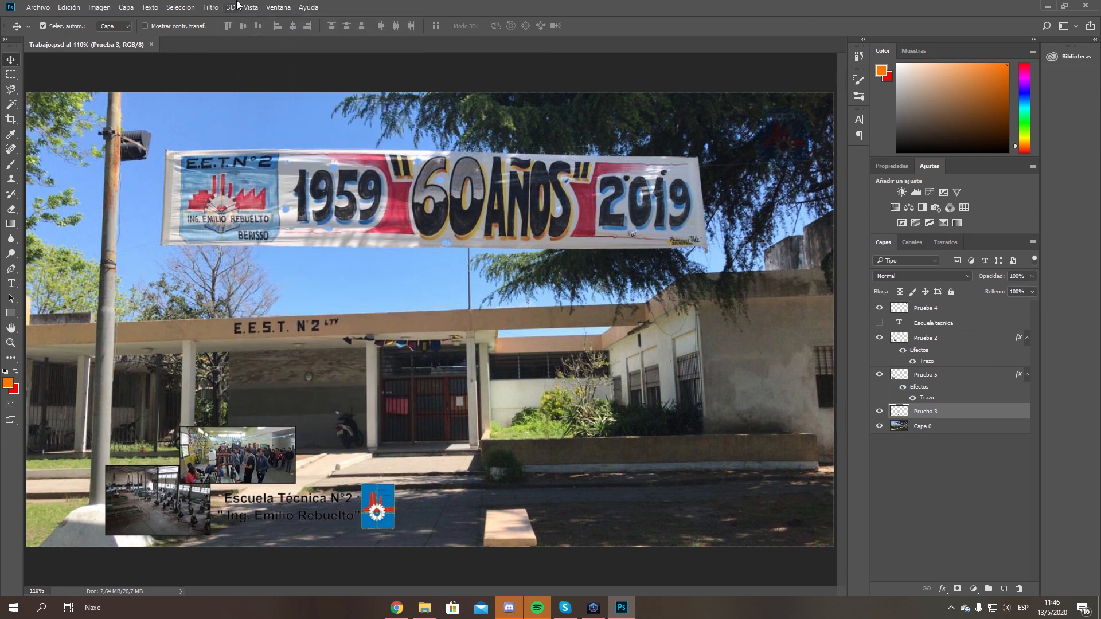